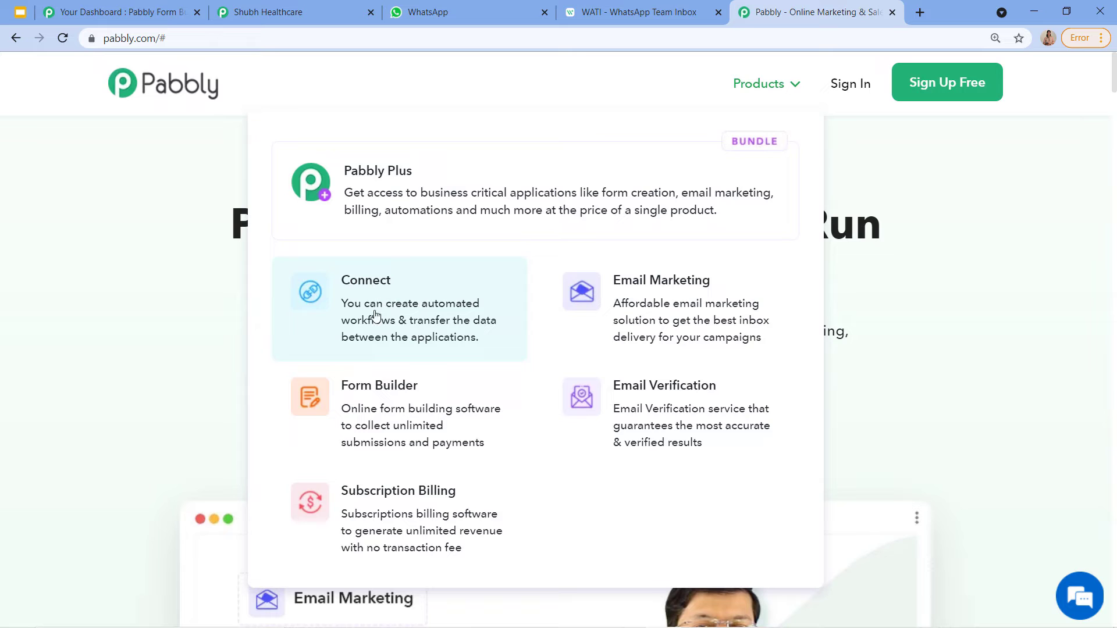
Step: Go from the Connect product page through Sign Up Free to All Apps and access Pabbly Connect
click(401, 302)
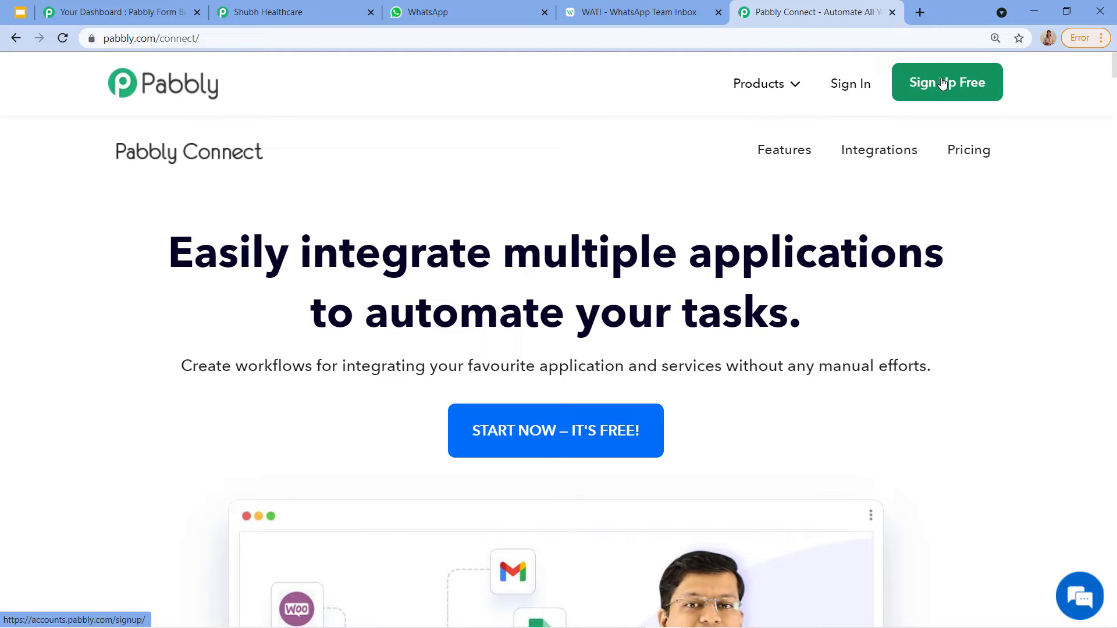
click(856, 85)
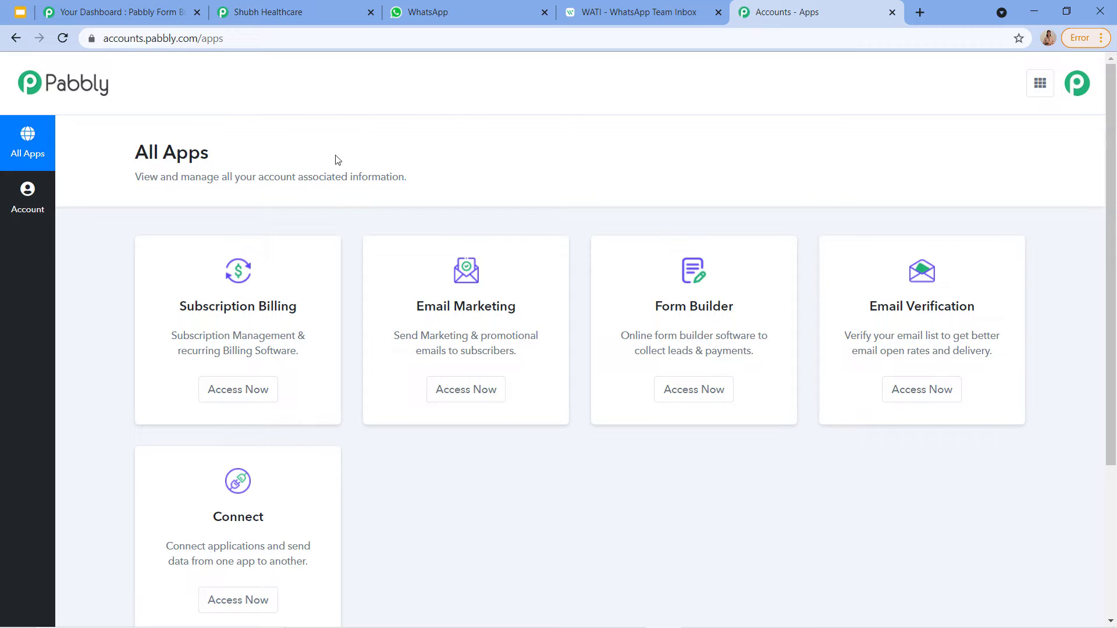
scroll(361, 204, down, 1)
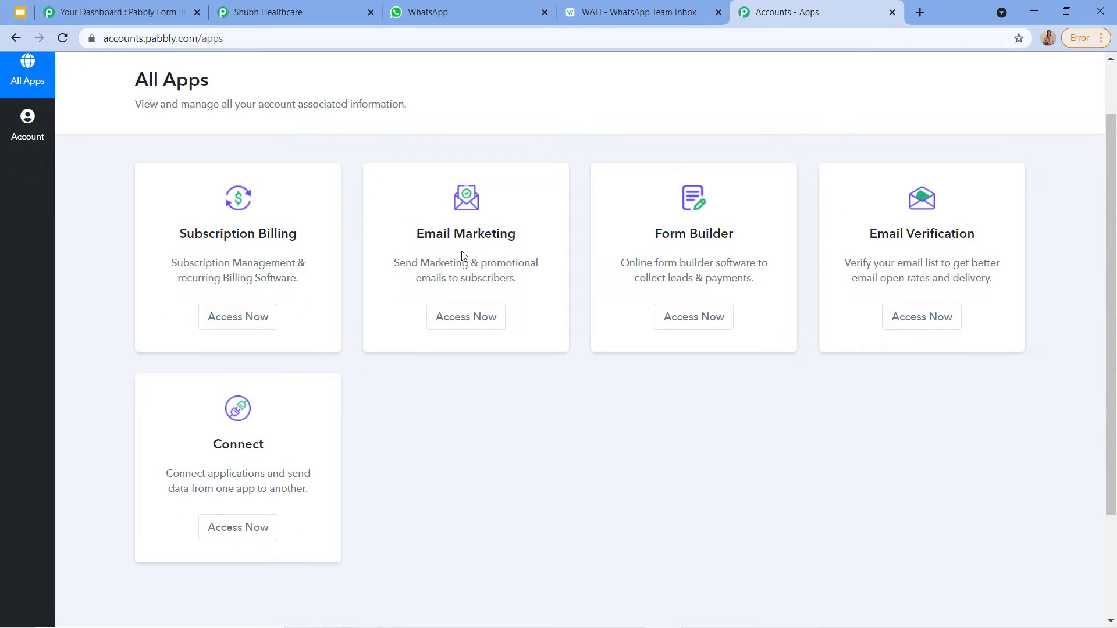
scroll(374, 294, down, 1)
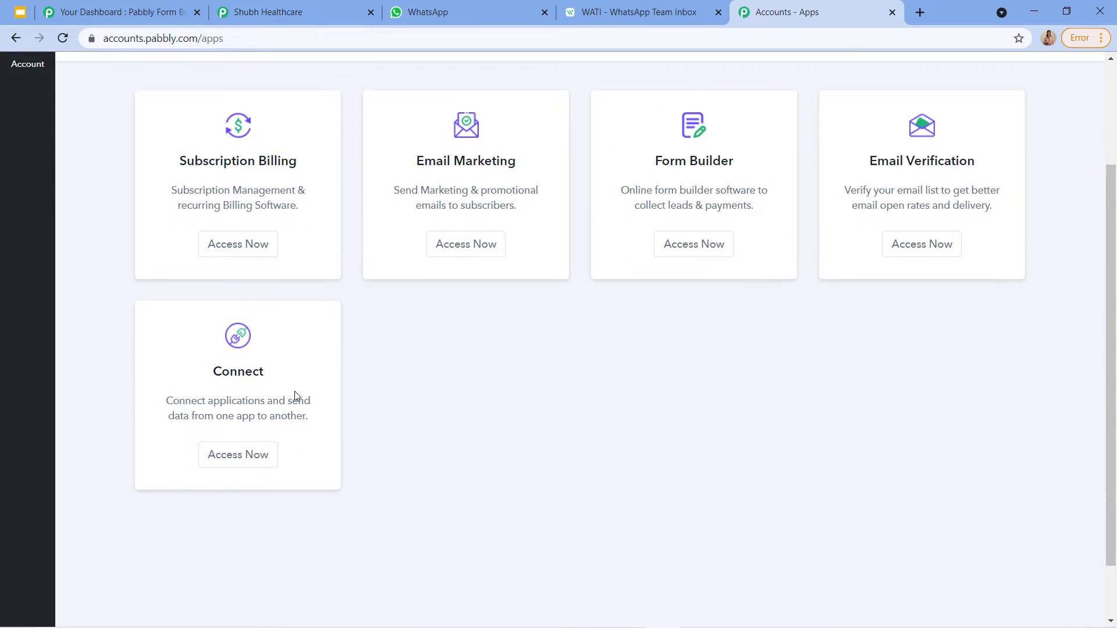
click(218, 459)
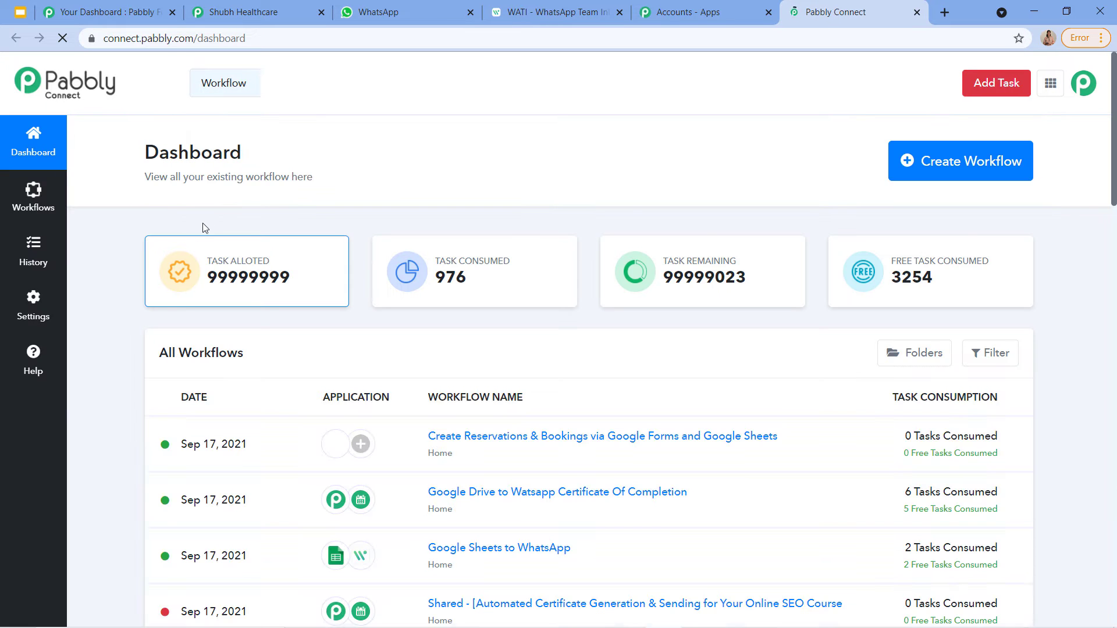
Step: Start a new workflow, name it 'Pabbly Form Builder To WhatsApp' and create it
click(953, 168)
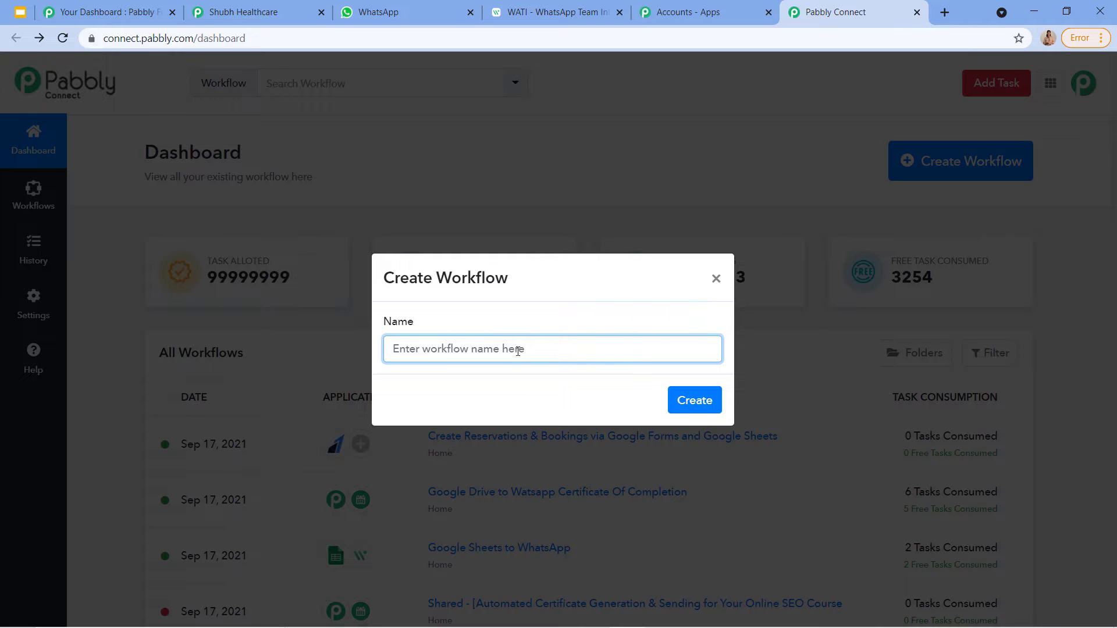
text(Pabbly Form Builder)
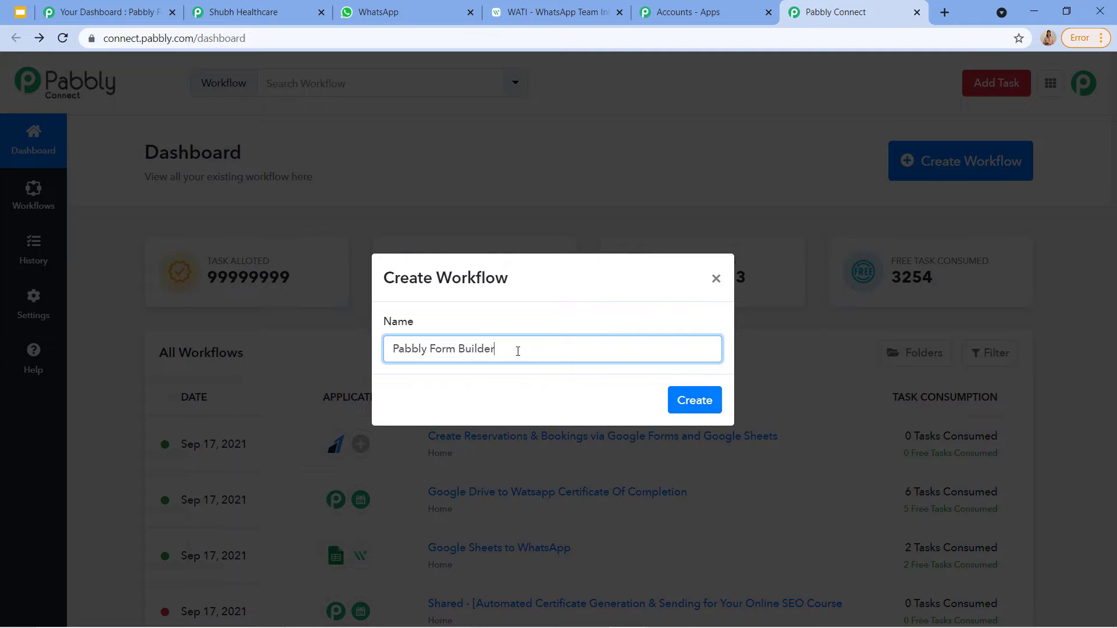
text( Tob)
key(BackSpace)
text(WhatsApp)
click(681, 400)
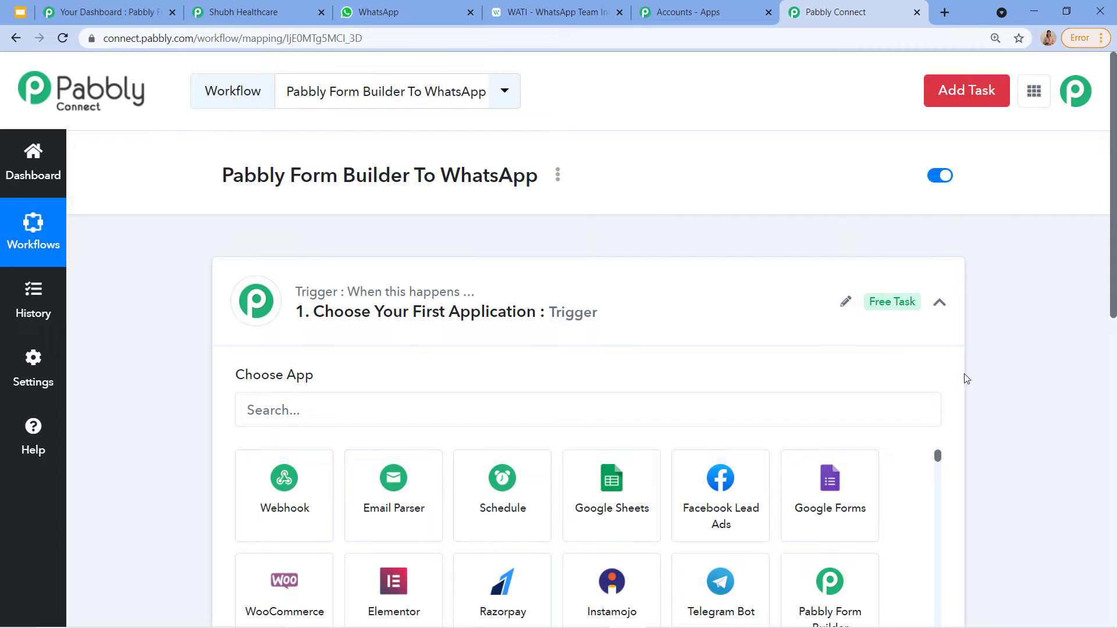
Step: Collapse the trigger's app chooser and scroll down the workflow editor
click(939, 304)
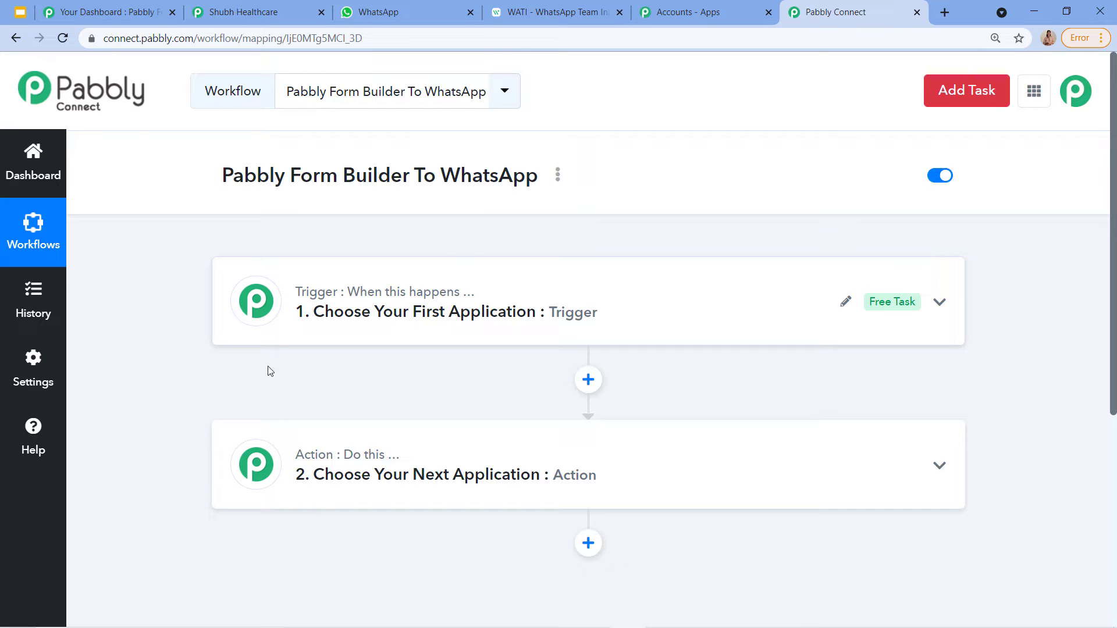
mouse_move(341, 457)
mouse_move(396, 456)
mouse_move(328, 478)
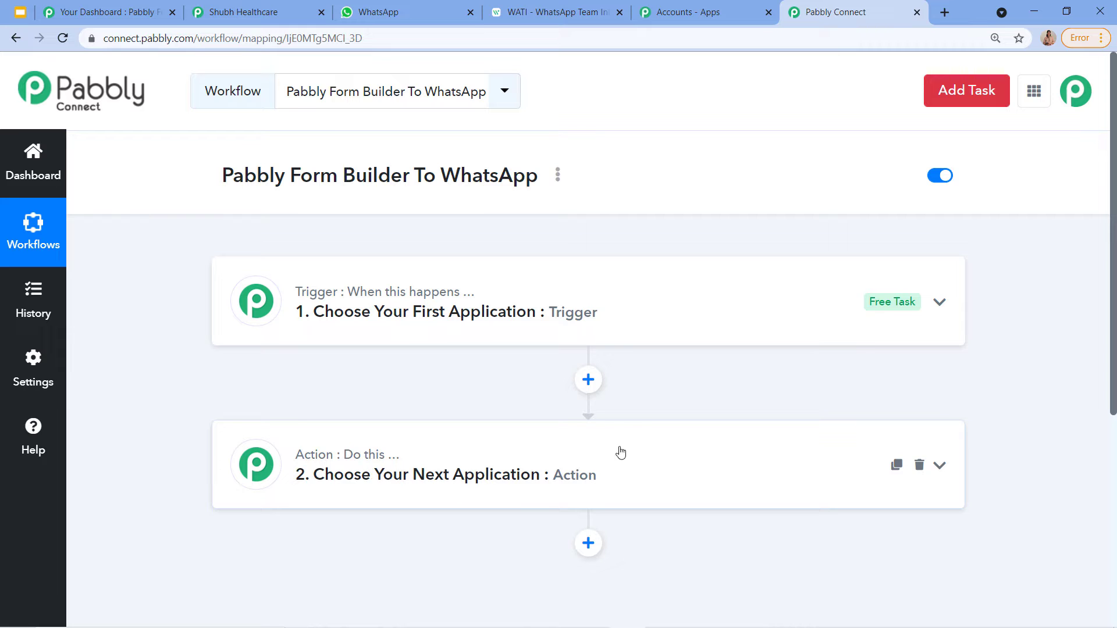
scroll(576, 304, down, 1)
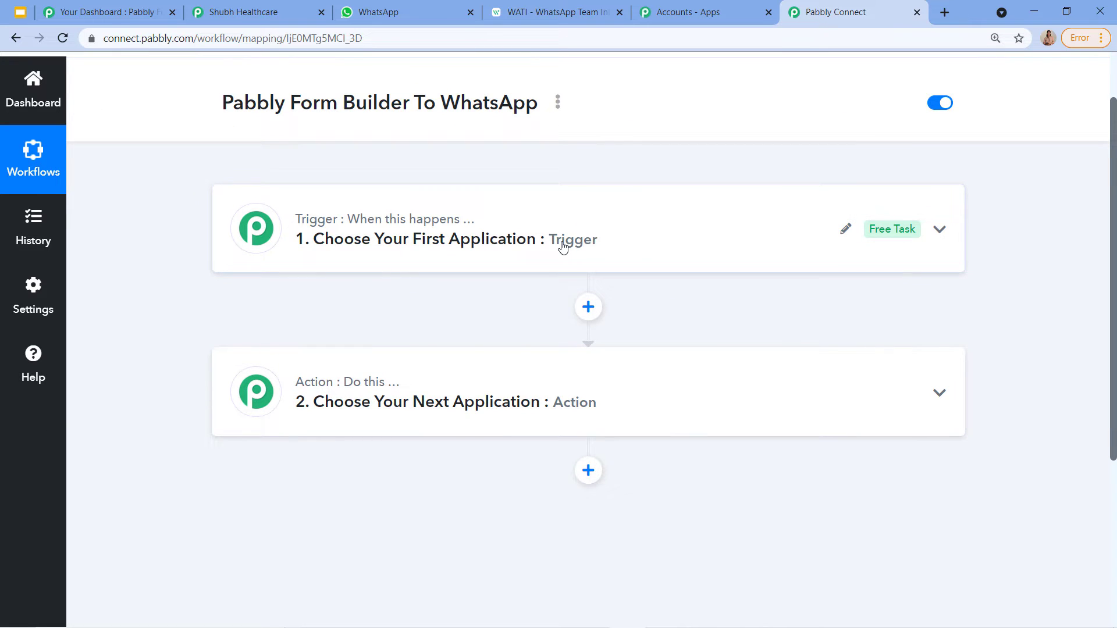
Step: Set the trigger app to Pabbly Form Builder with the New Form Submission event
click(562, 247)
click(396, 333)
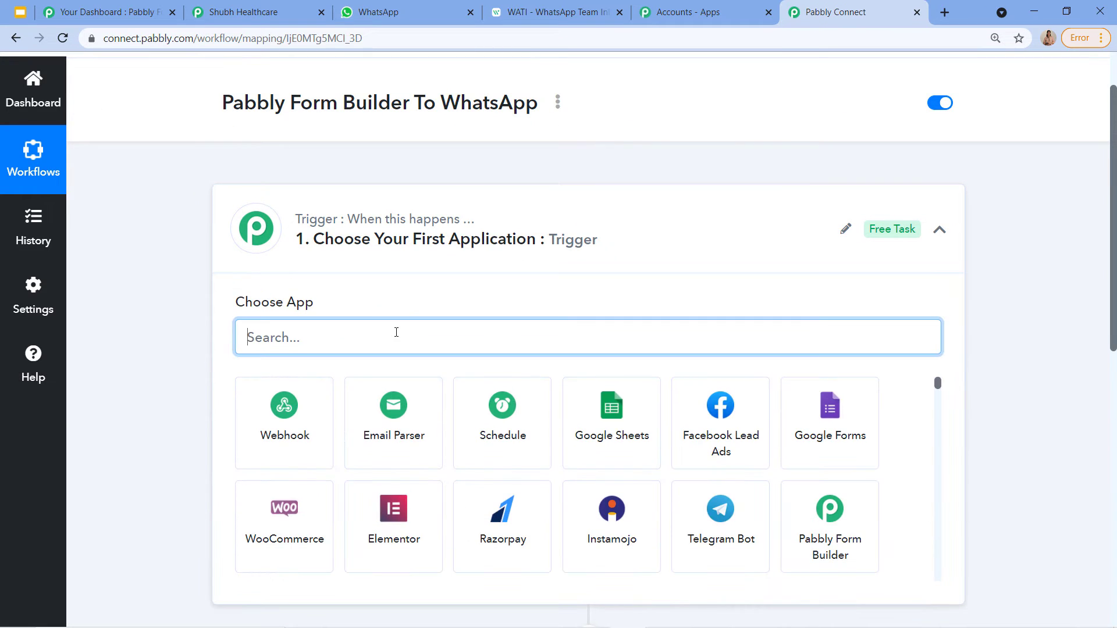
text(P)
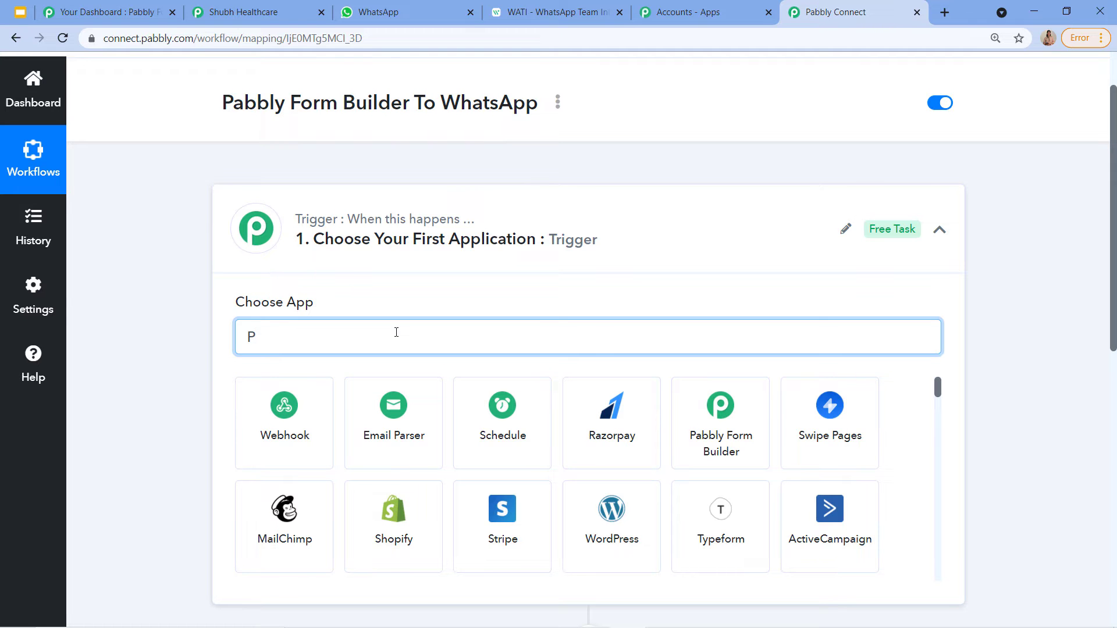
click(730, 416)
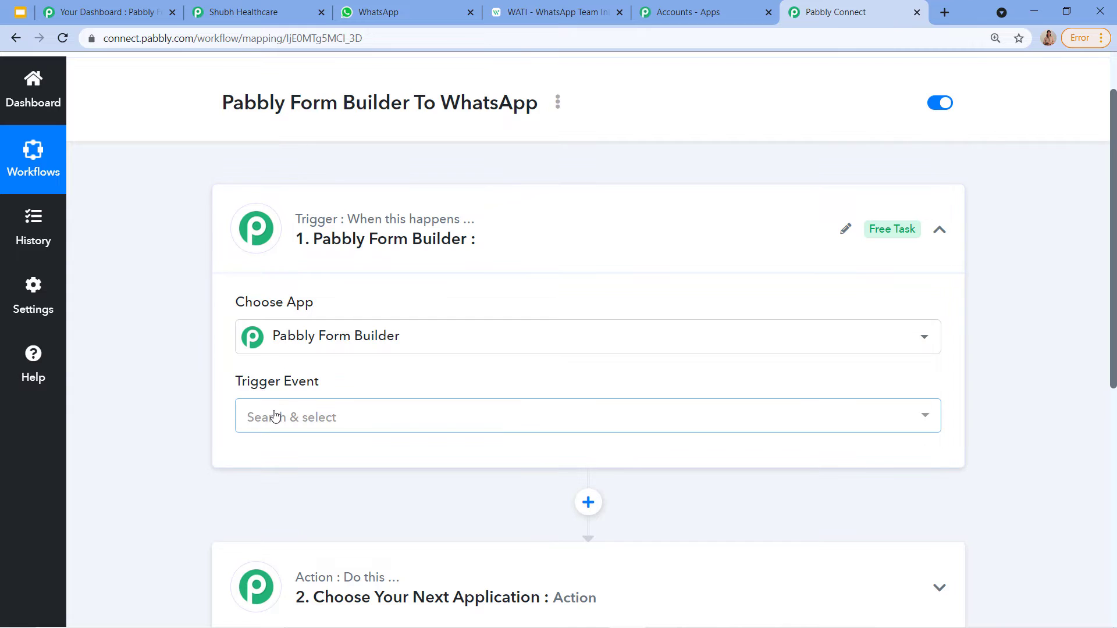
click(275, 417)
scroll(270, 425, down, 1)
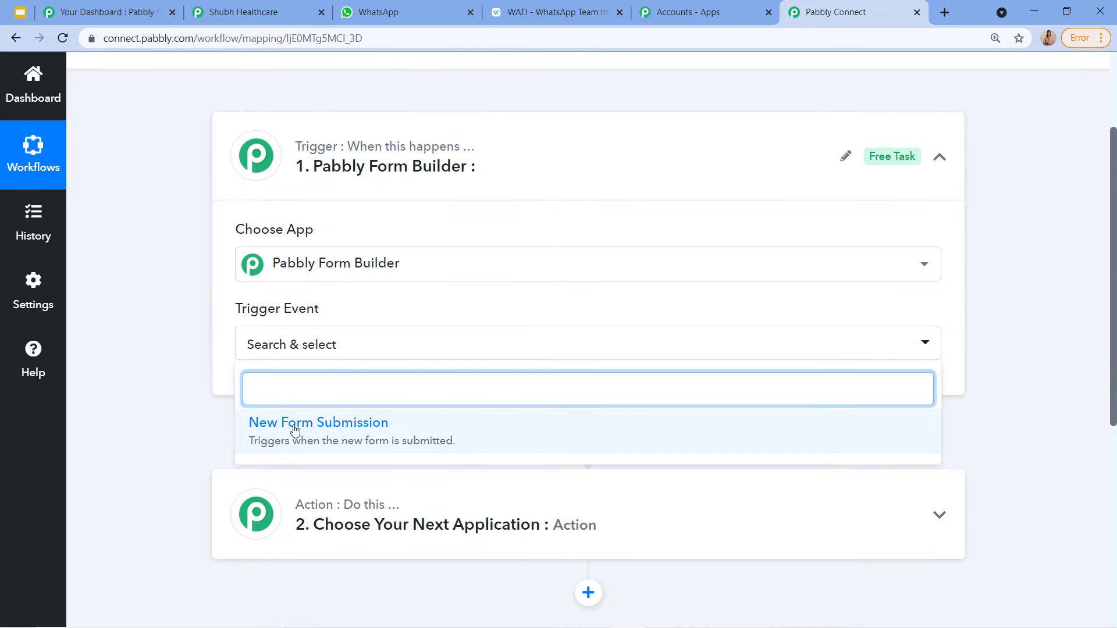
click(293, 429)
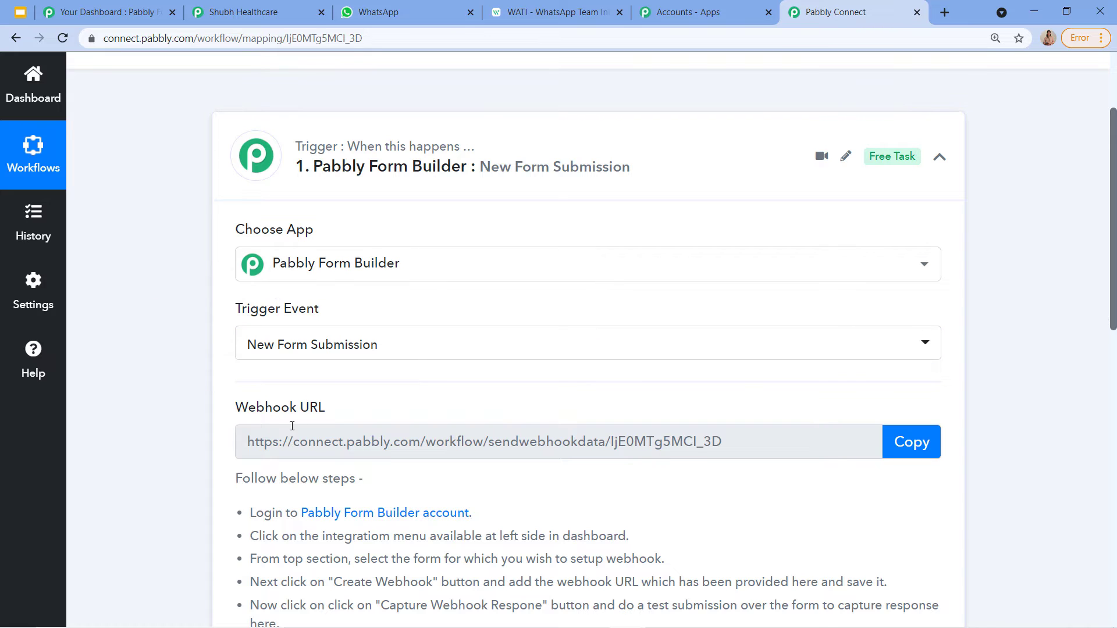
Step: Switch over to the Pabbly Form Builder dashboard tab
scroll(805, 442, down, 1)
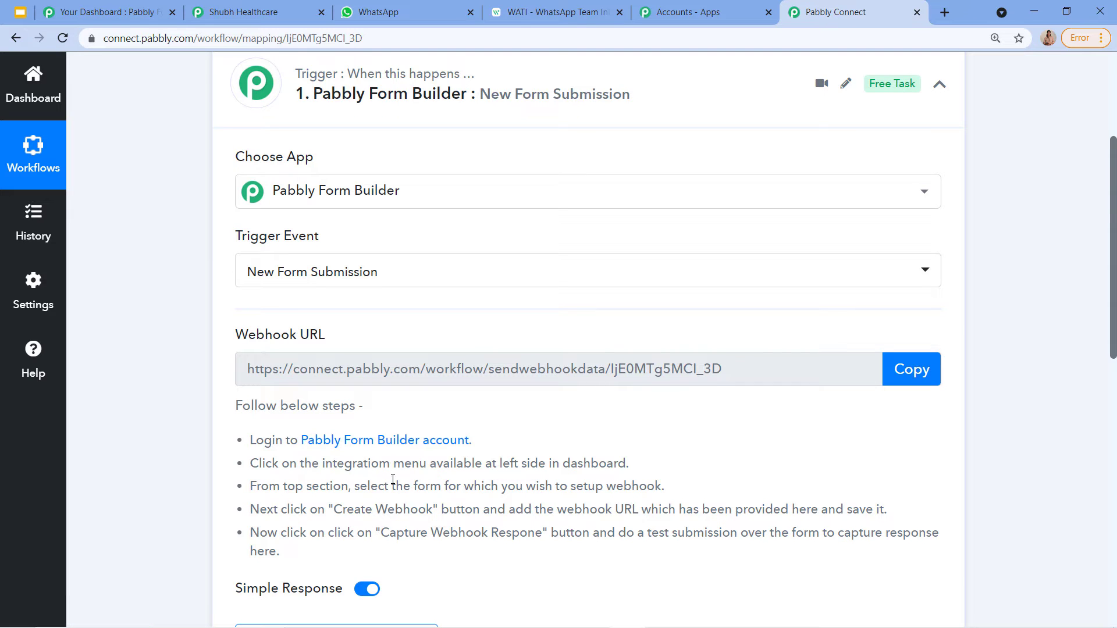
click(108, 12)
scroll(703, 250, up, 5)
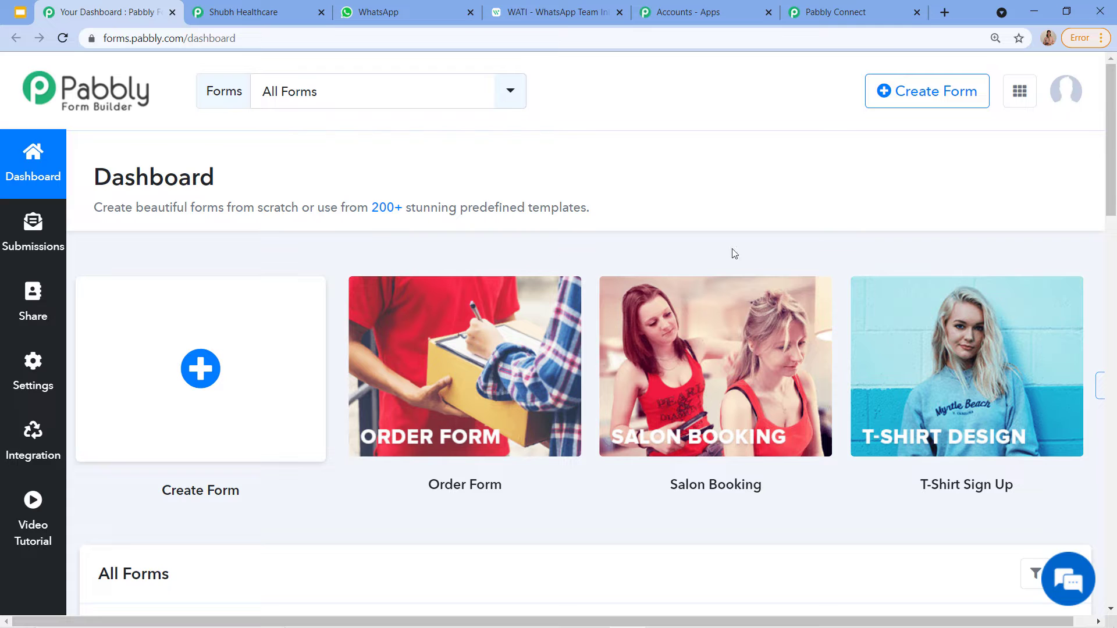
click(836, 11)
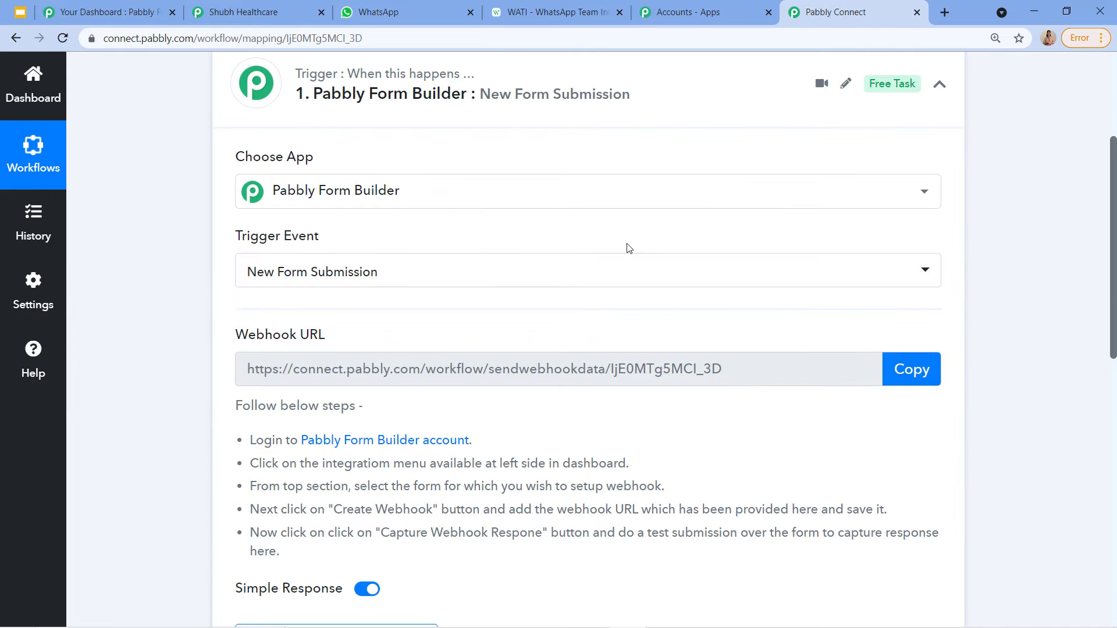
click(119, 11)
Step: Open the Shubh Healthcare form's submissions, then its Integration settings
scroll(291, 259, down, 1)
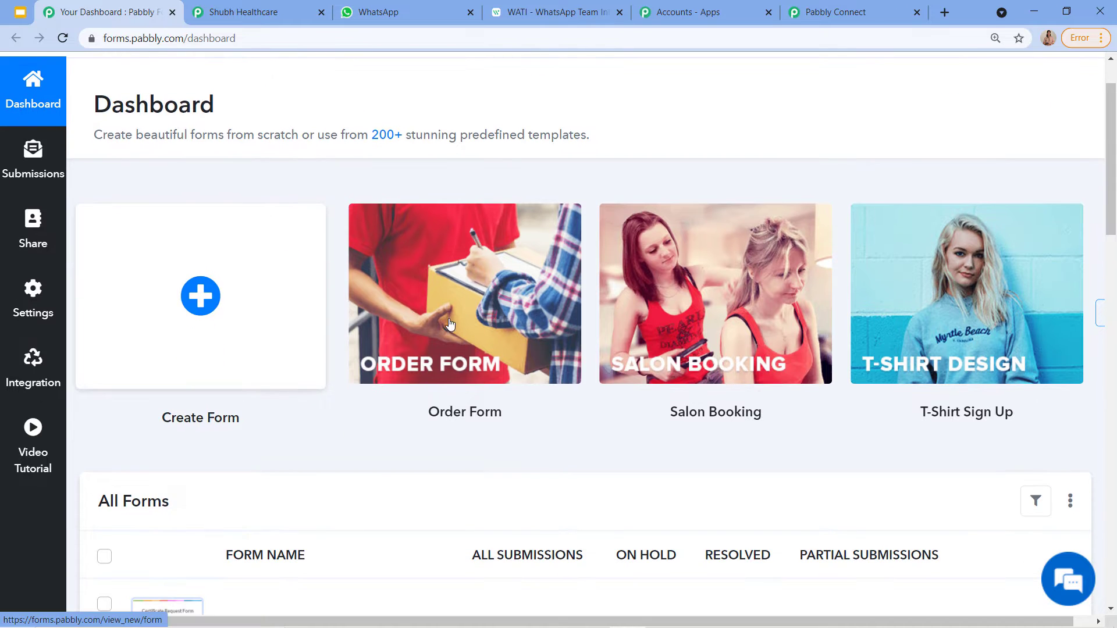
scroll(563, 364, down, 1)
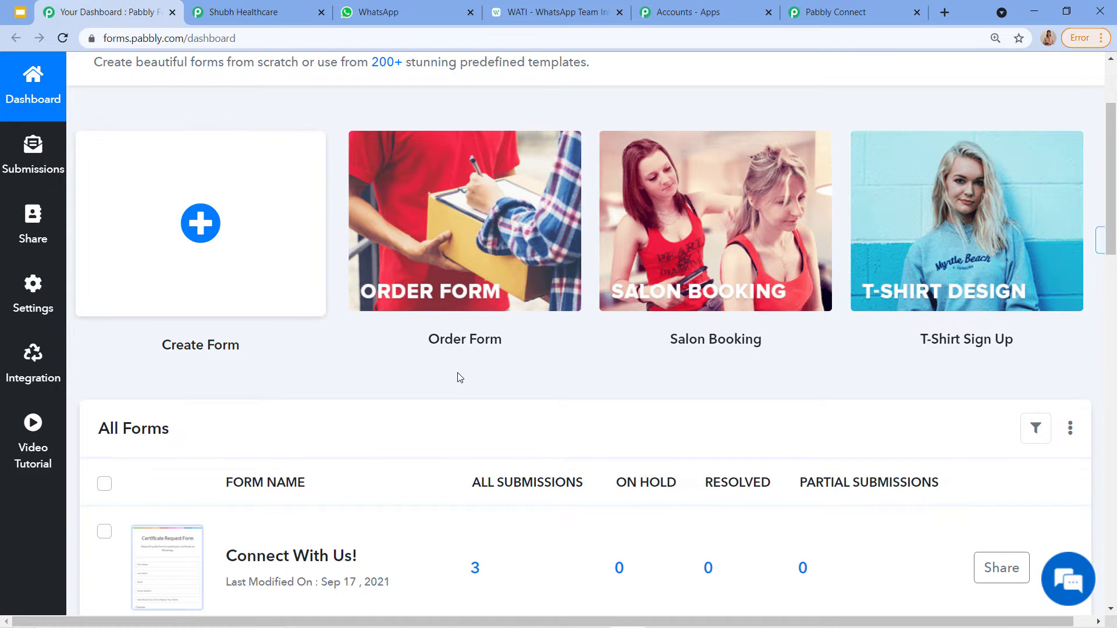
scroll(312, 487, down, 6)
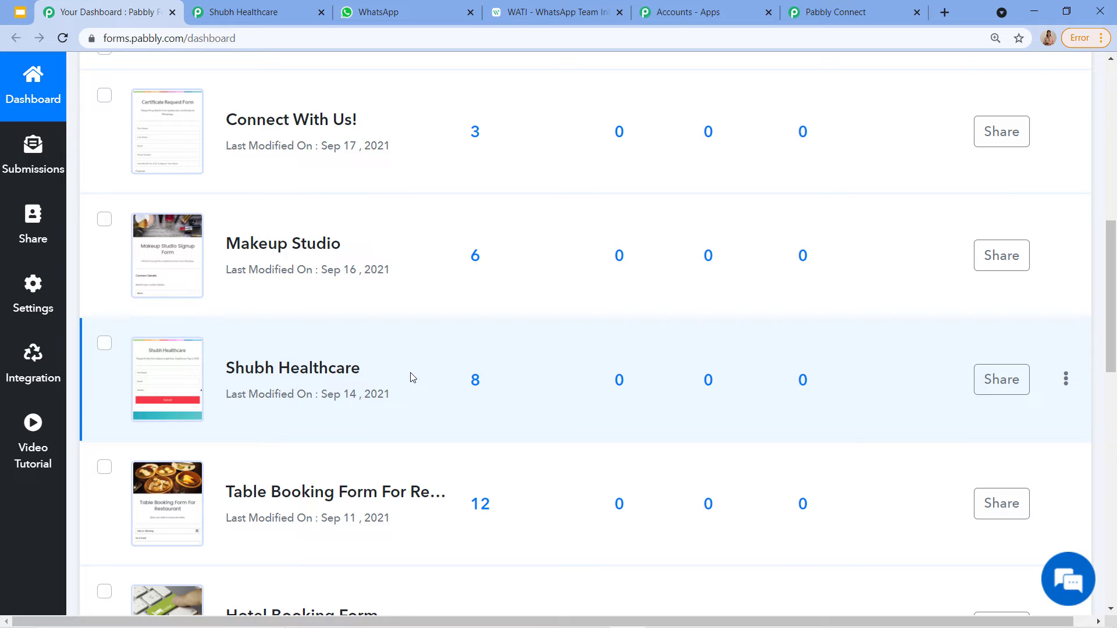
double_click(348, 367)
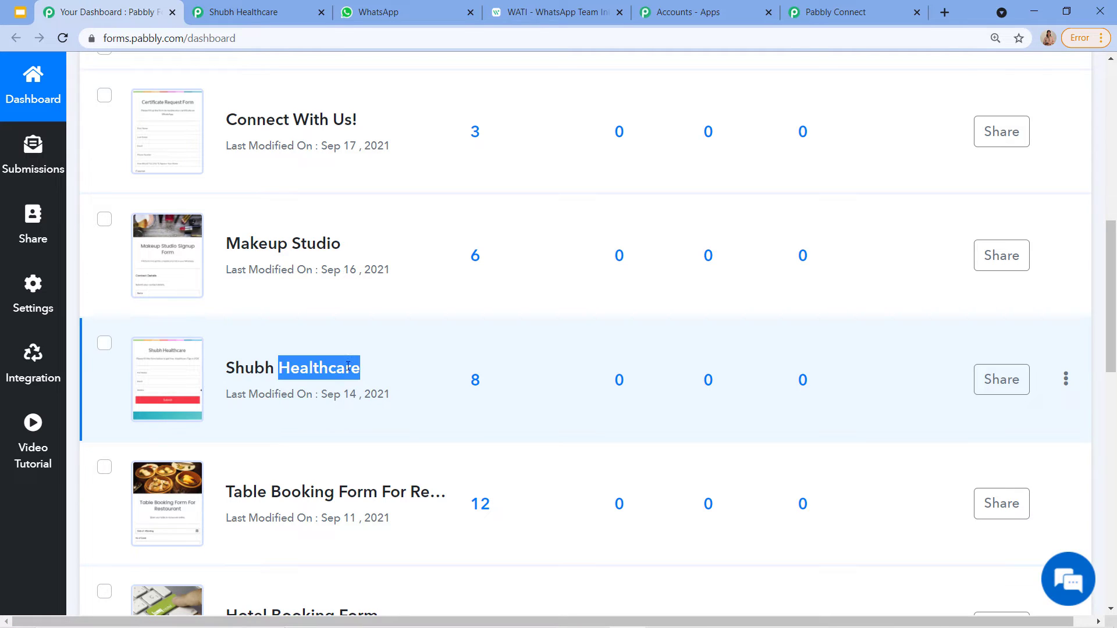
click(378, 369)
click(617, 373)
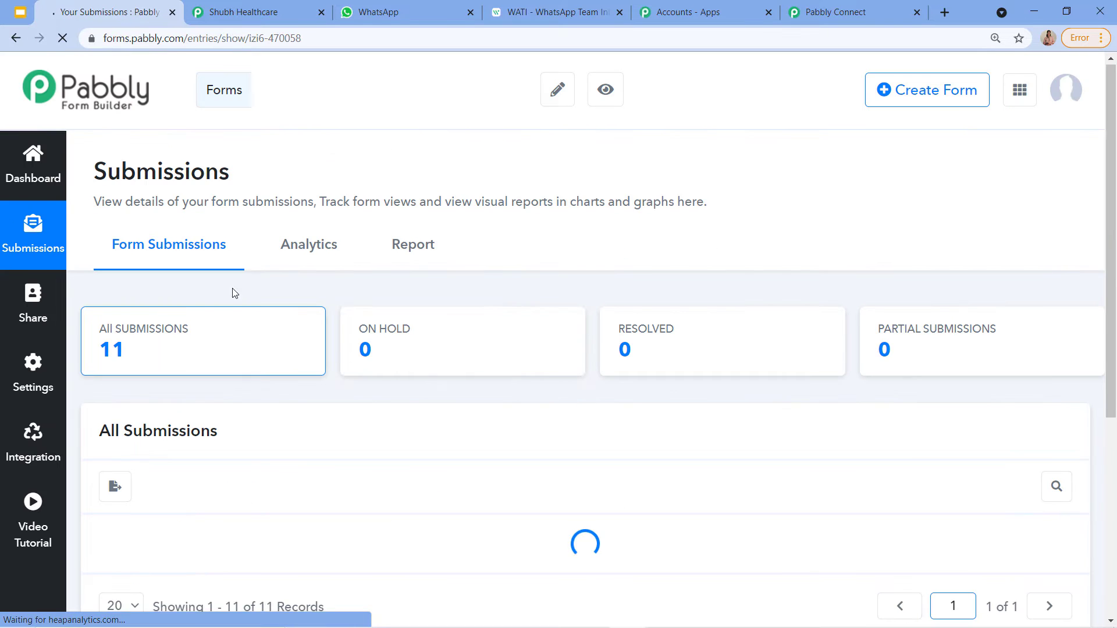
scroll(175, 273, down, 1)
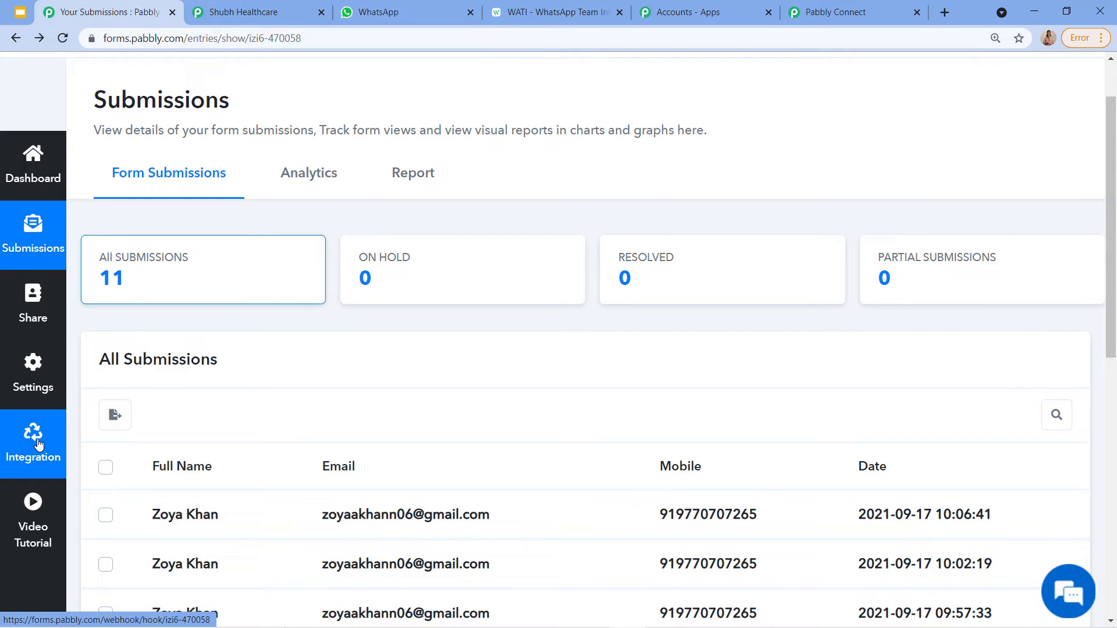
click(38, 444)
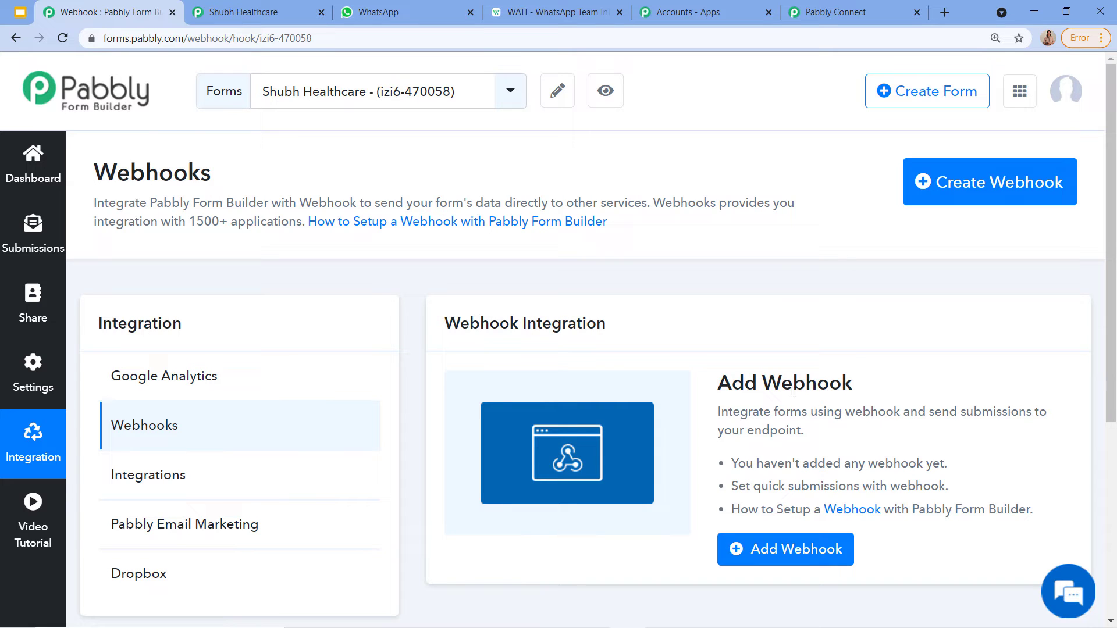
Step: Save a webhook for form 470058 using the copied Connect webhook URL, then return to Connect
click(773, 561)
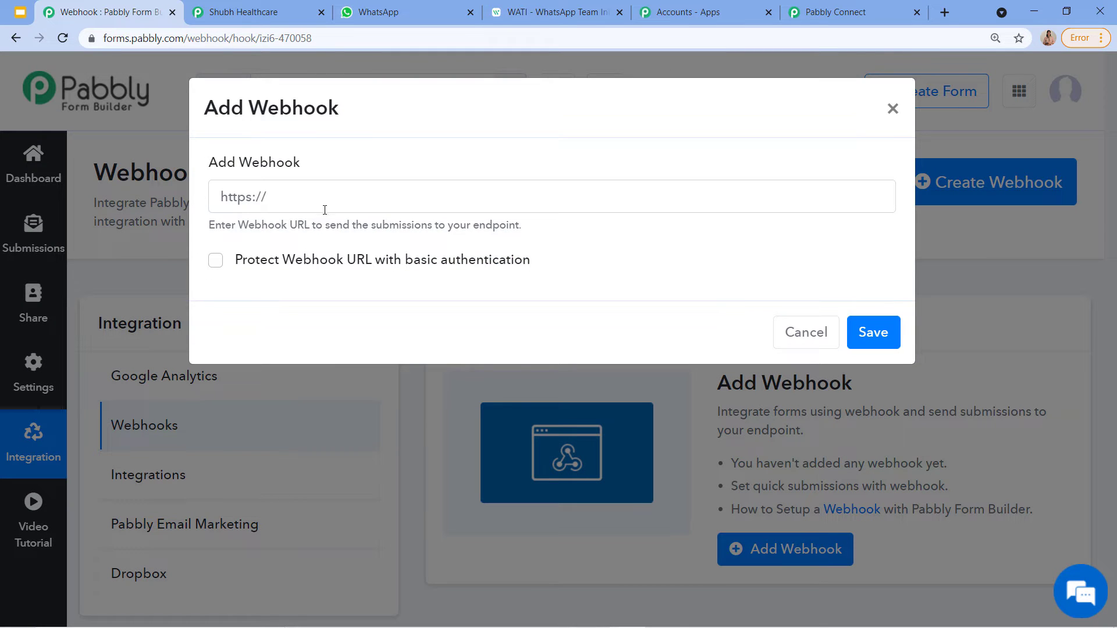
click(796, 5)
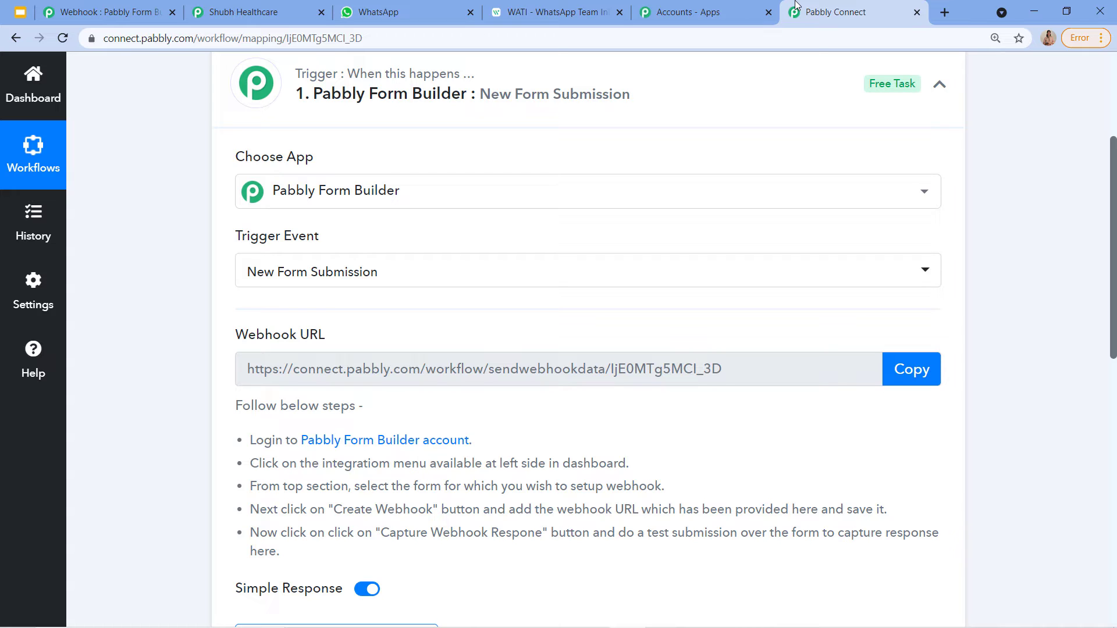
click(911, 369)
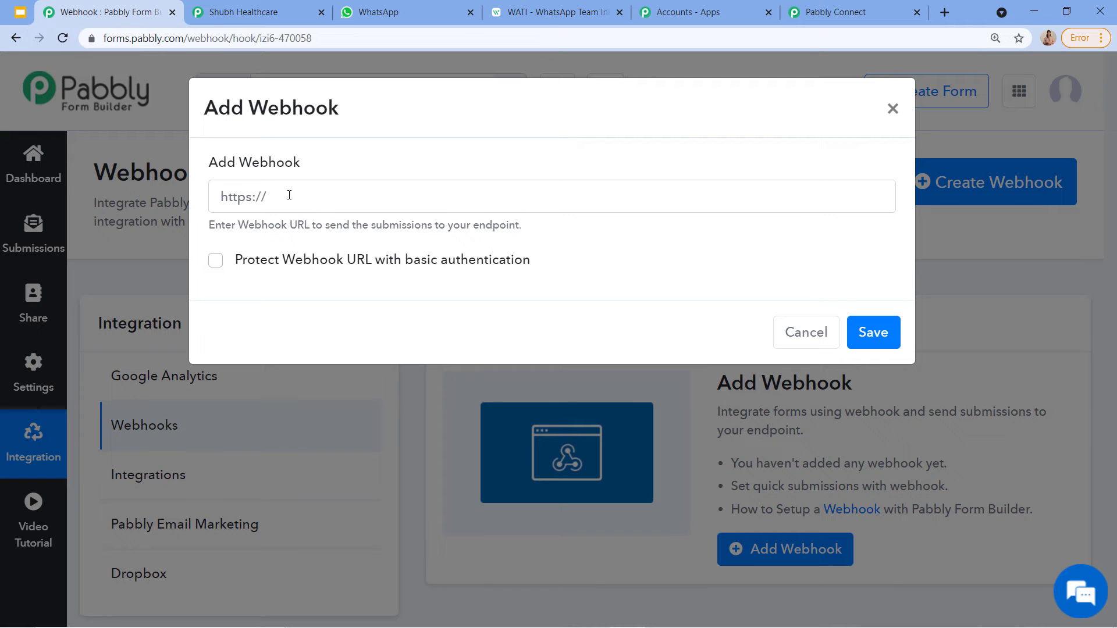
click(305, 192)
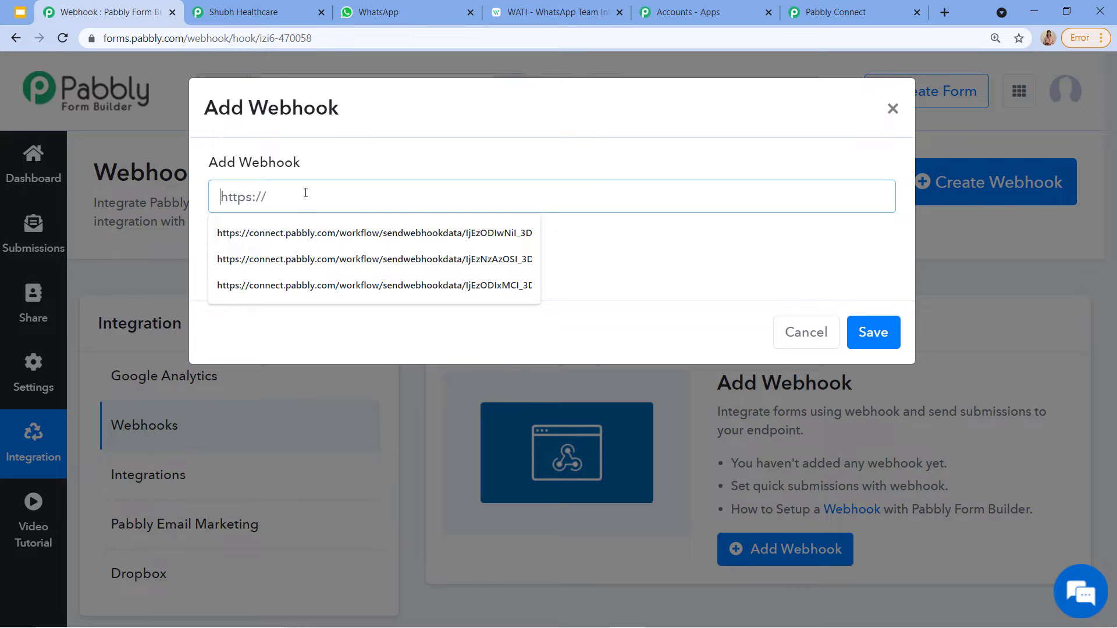
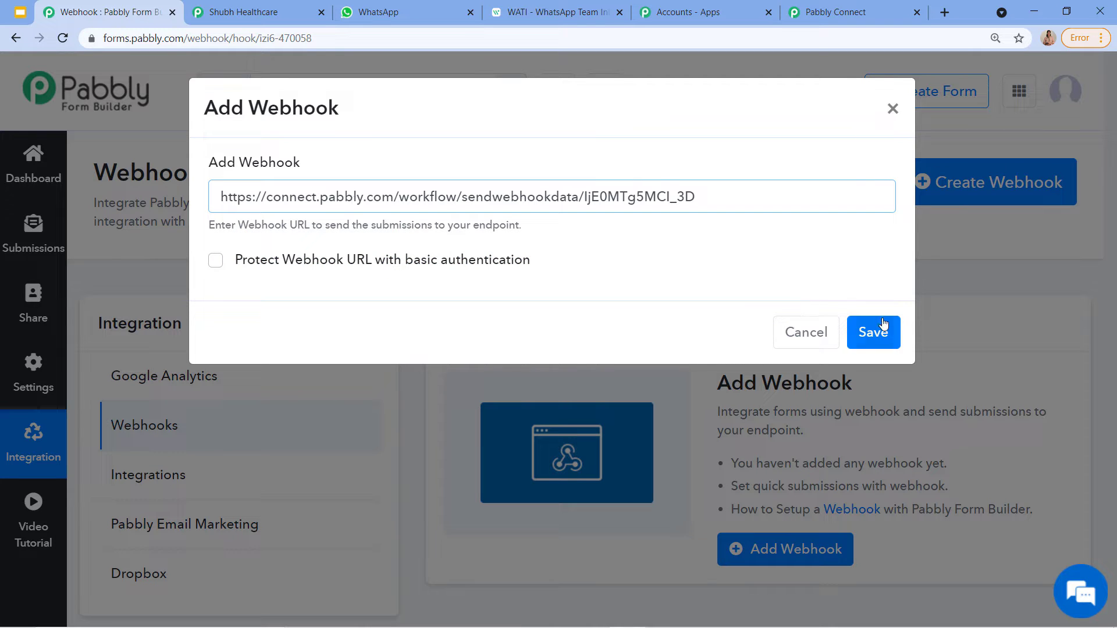
click(882, 325)
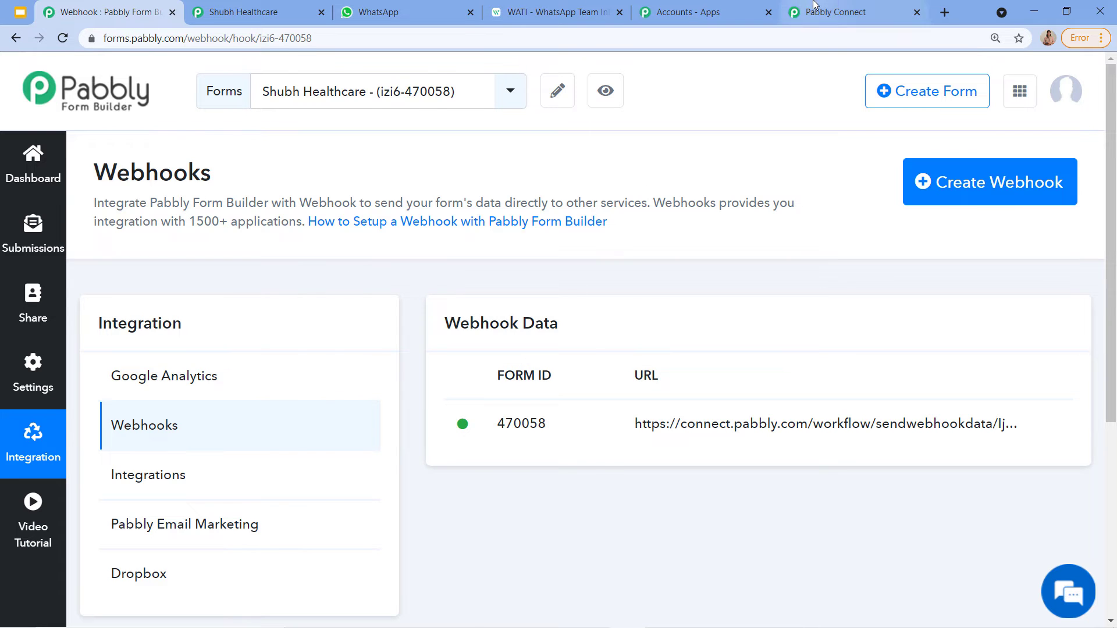
click(849, 12)
scroll(531, 169, down, 4)
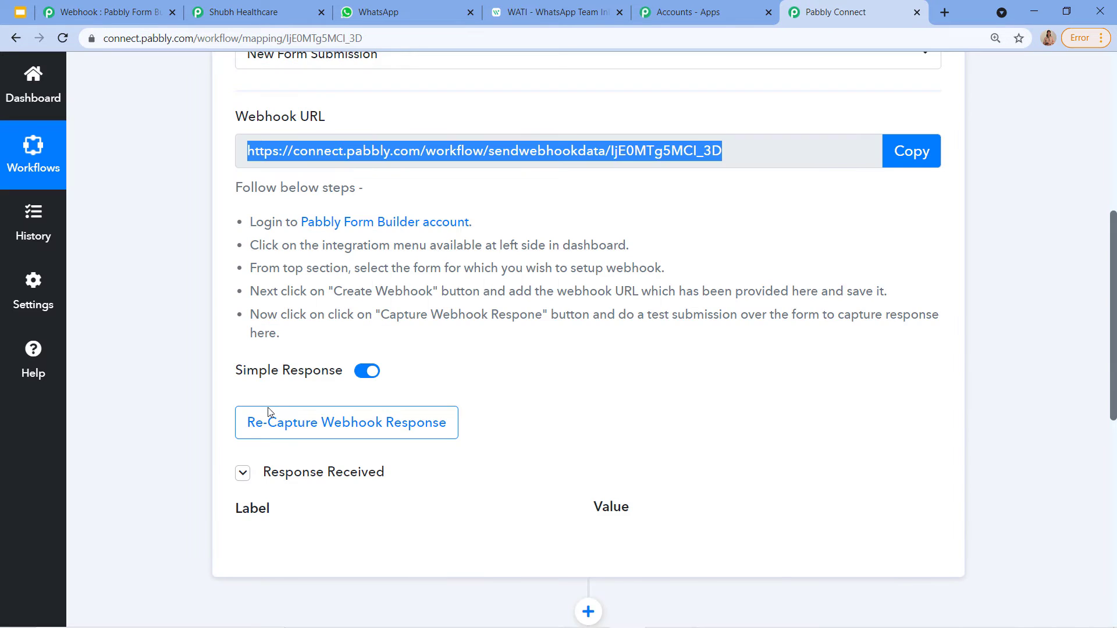
Step: Start re-capturing the webhook response in Pabbly Connect
click(294, 429)
click(490, 460)
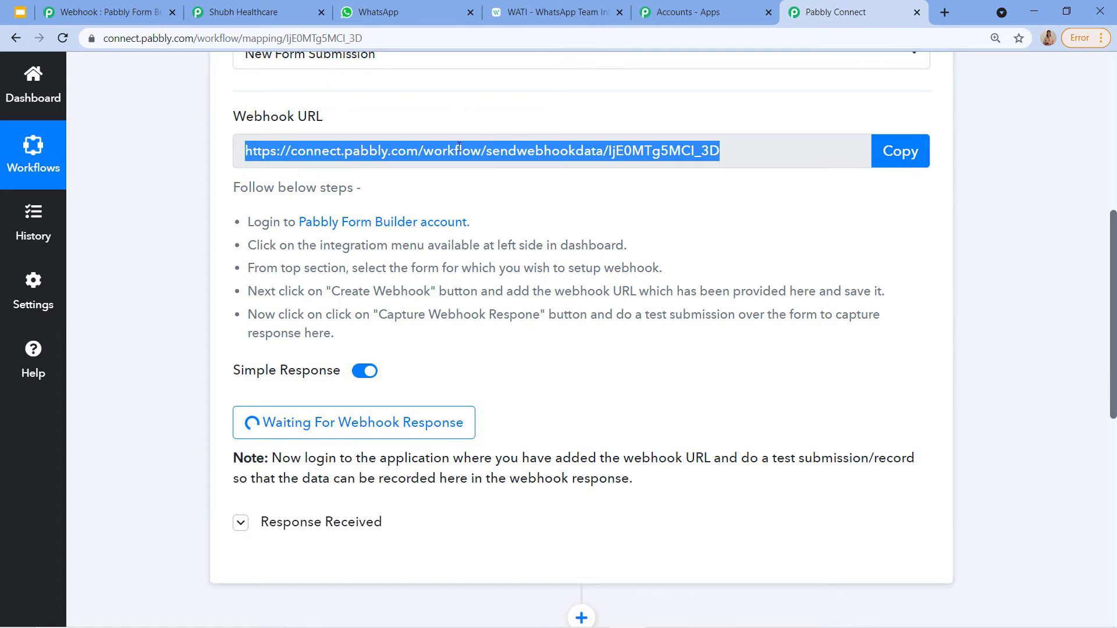
click(223, 7)
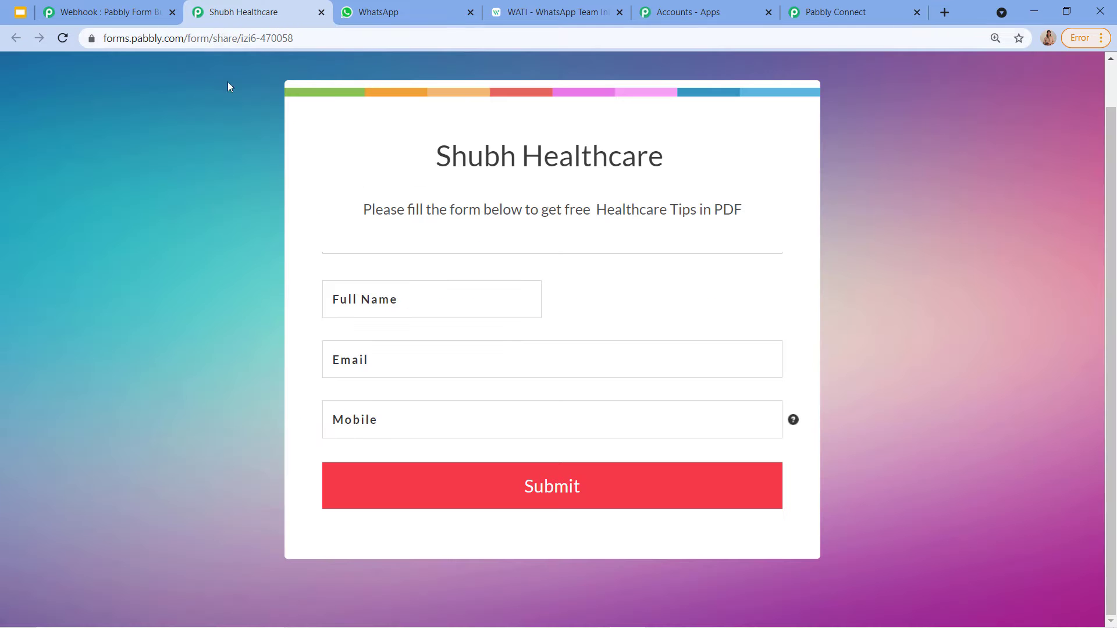
click(792, 5)
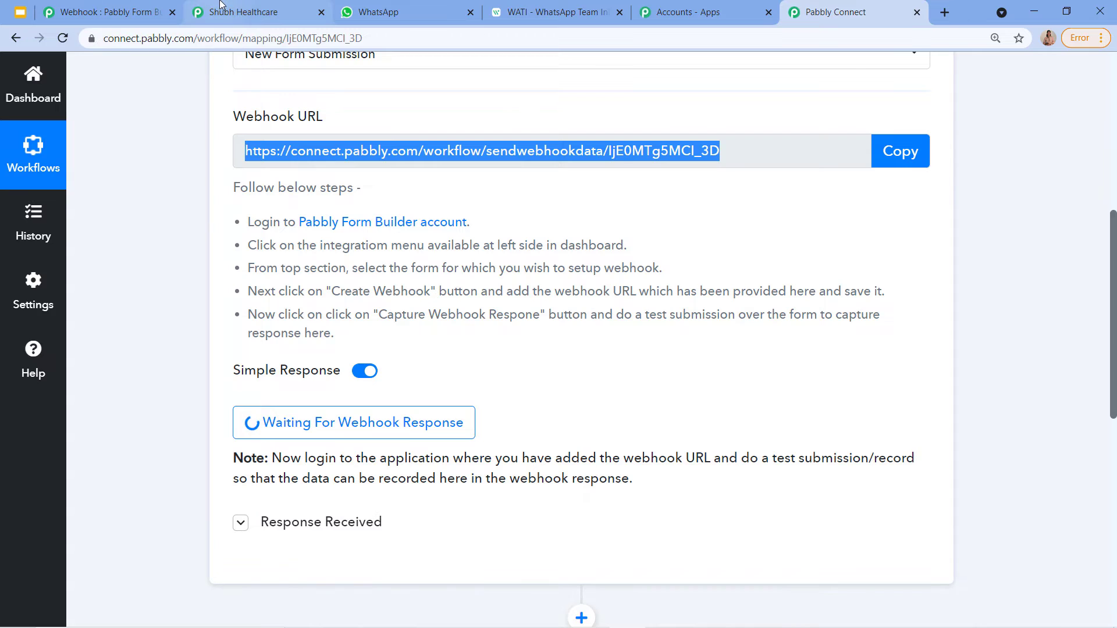
Step: Autofill Full Name, Email and Mobile on the Shubh Healthcare form and submit it
click(244, 11)
click(435, 305)
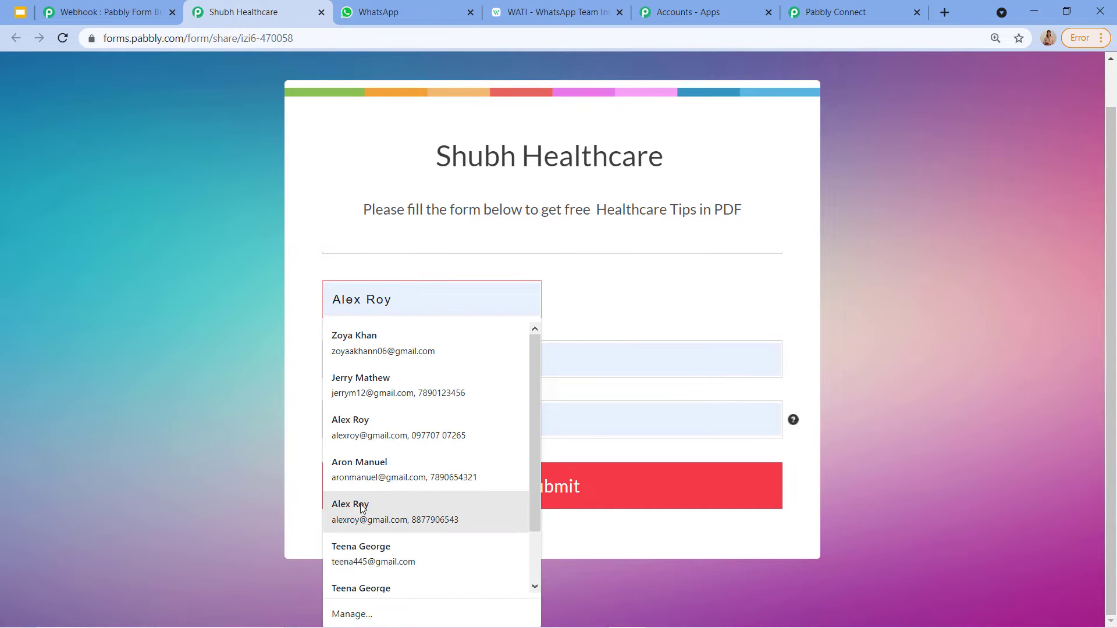
click(351, 430)
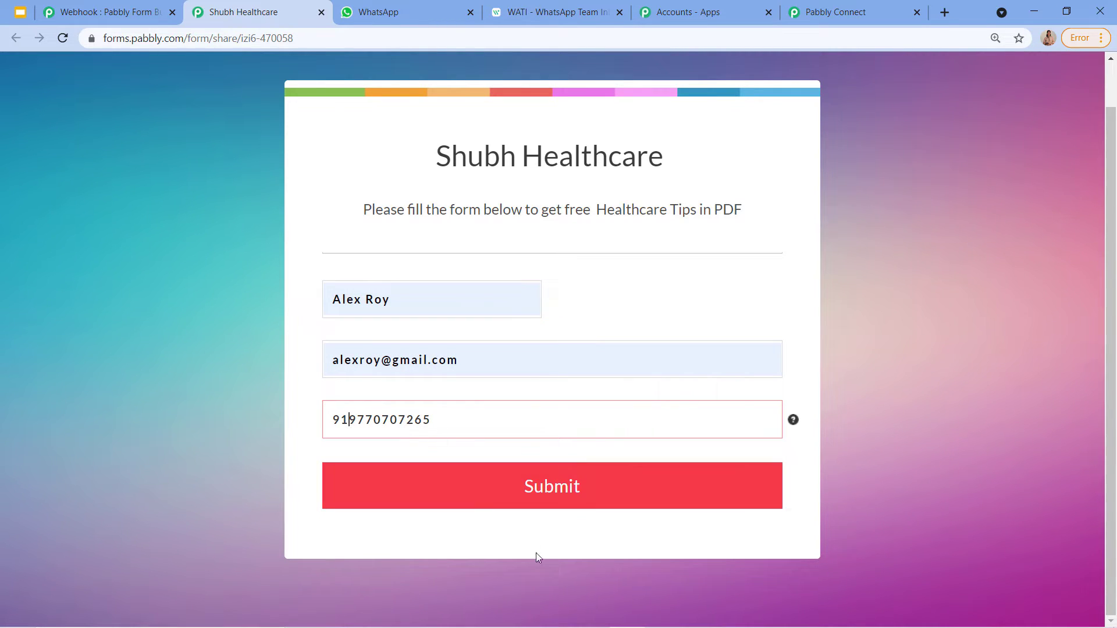
click(473, 491)
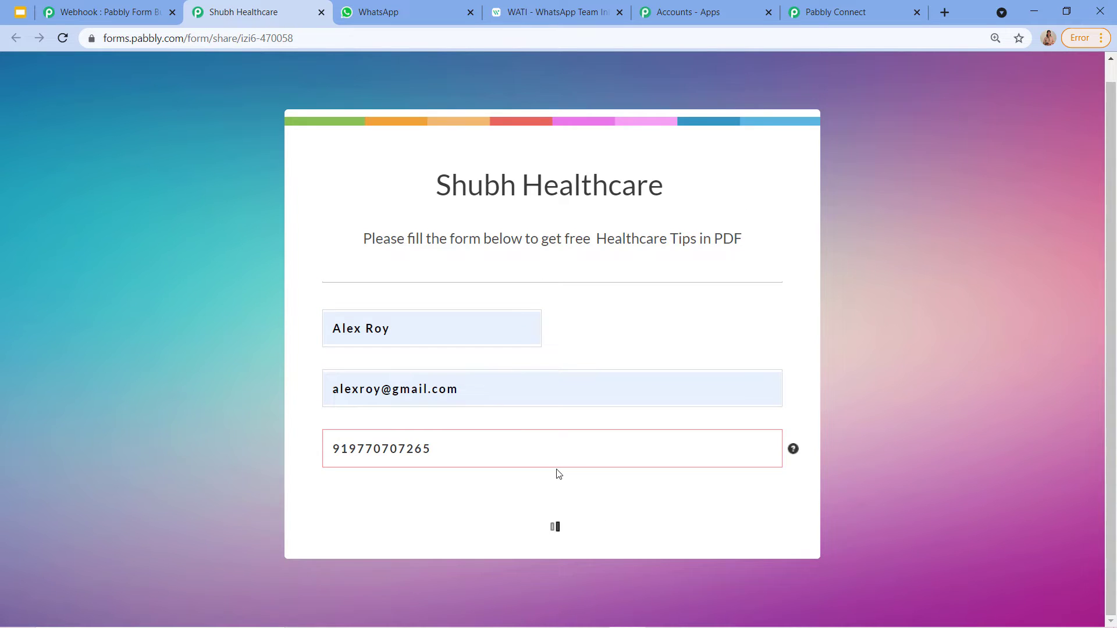
Step: Check the captured Full Name value under Response Received, then go to the Form Builder webhooks tab
click(860, 5)
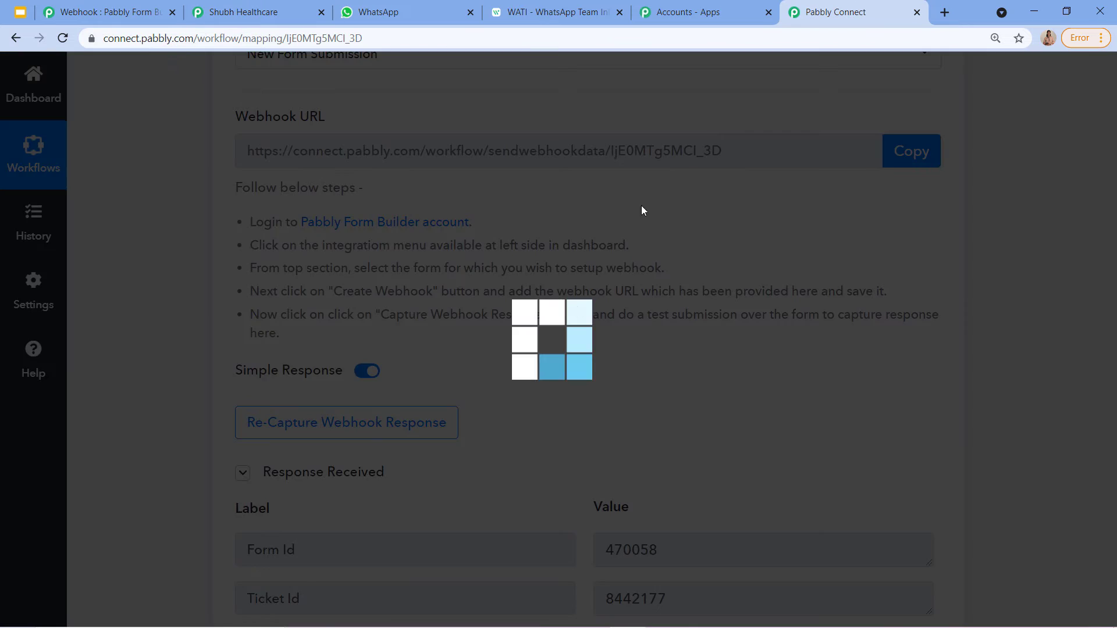
scroll(504, 502, down, 3)
scroll(505, 505, down, 2)
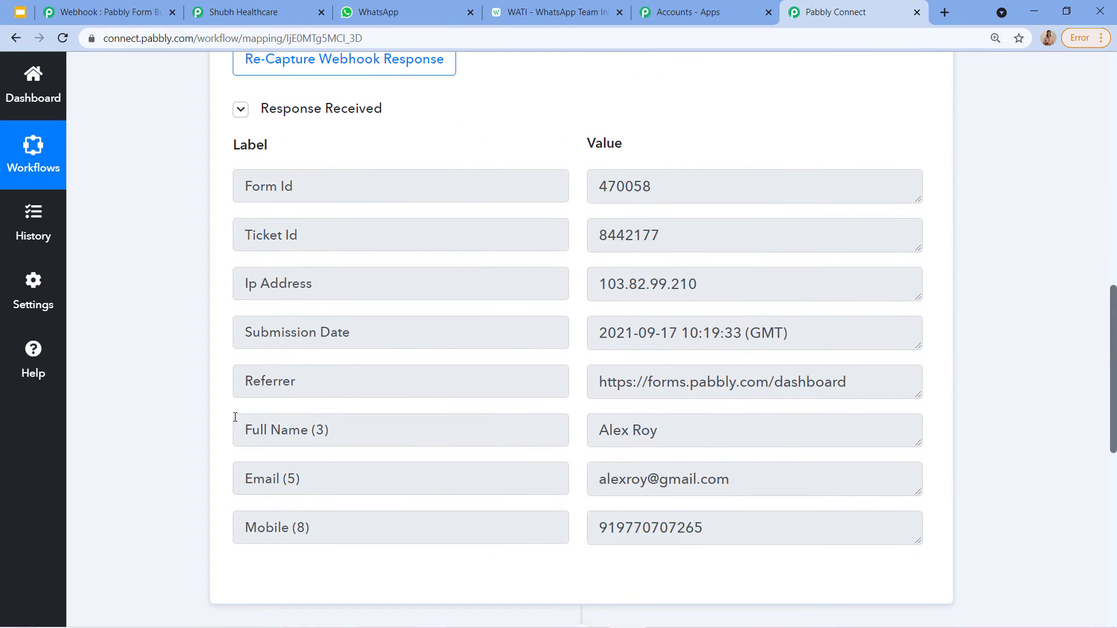
drag(598, 432, 698, 446)
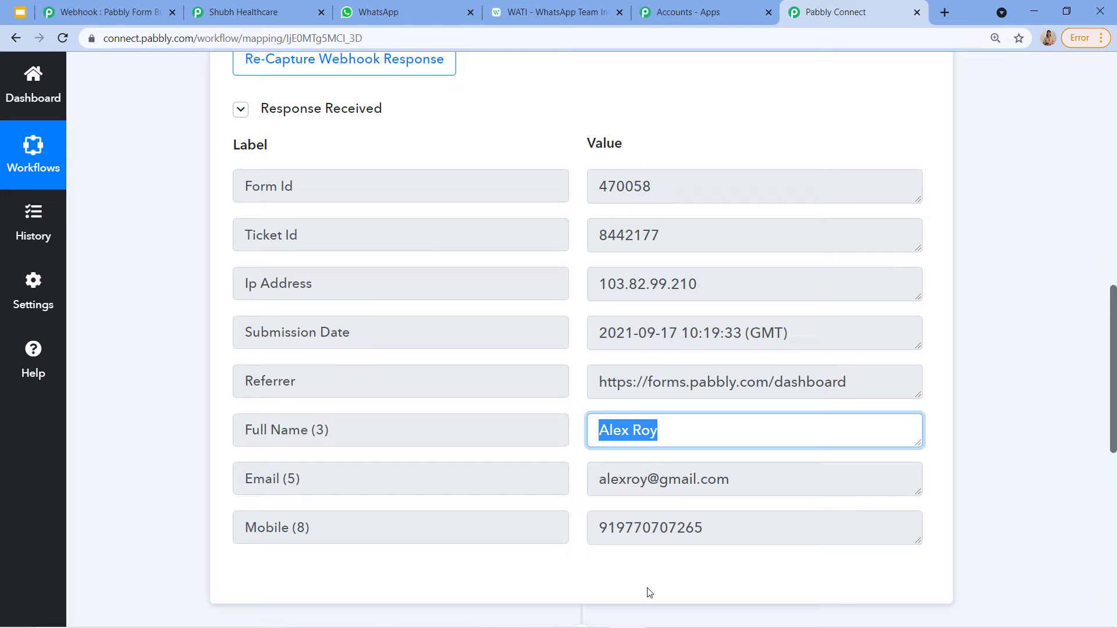
scroll(649, 593, up, 12)
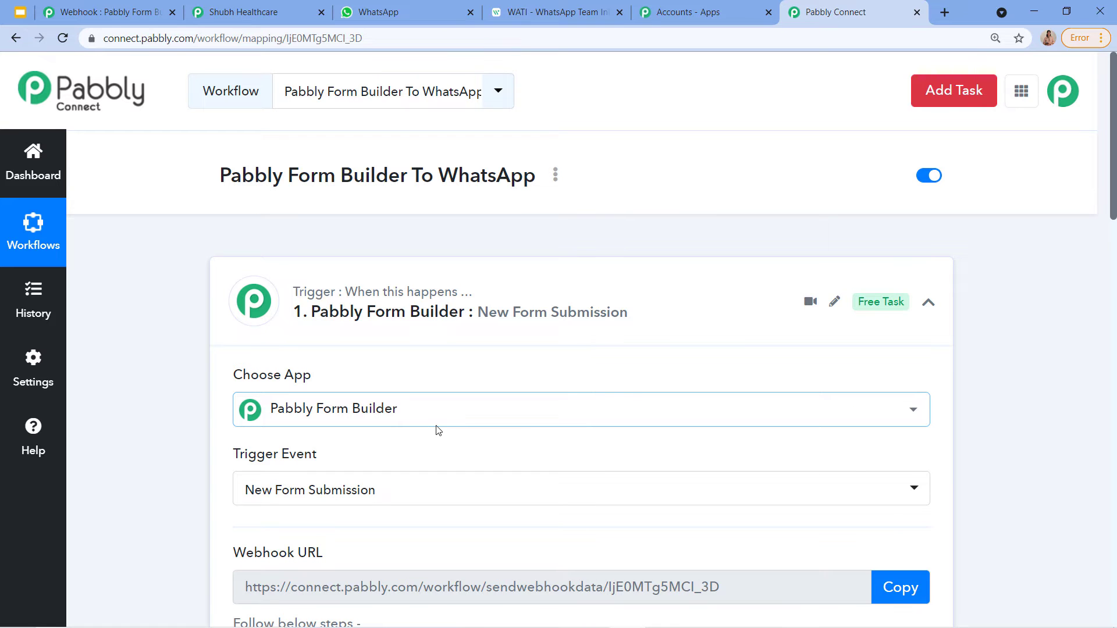
click(139, 13)
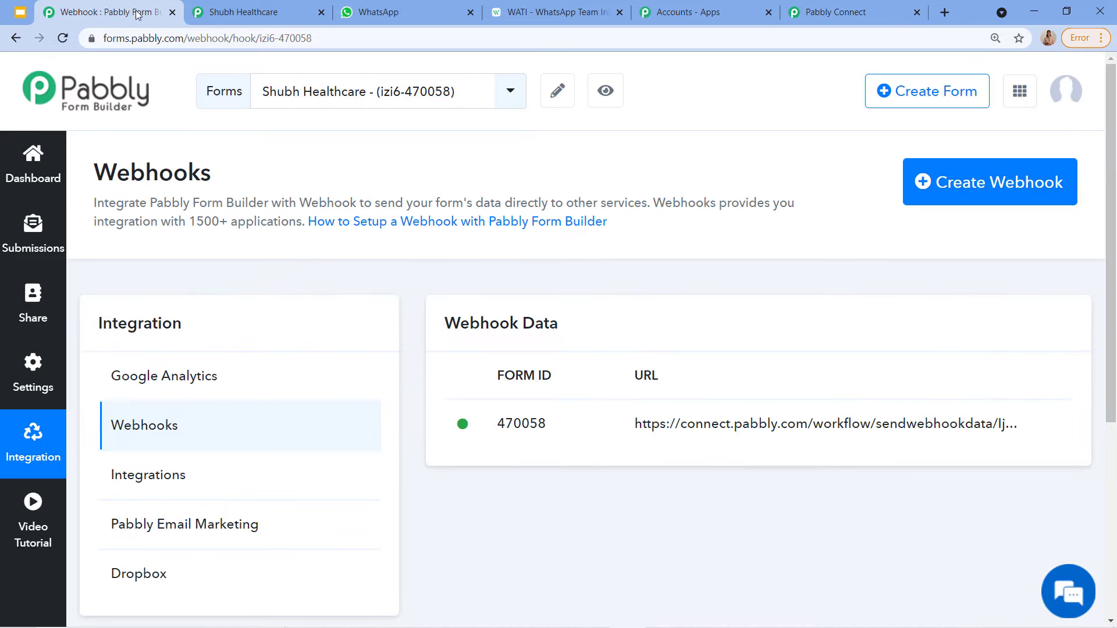
Step: Go back to the forms dashboard, briefly edit Connect With Us!, then return to All Forms
click(10, 38)
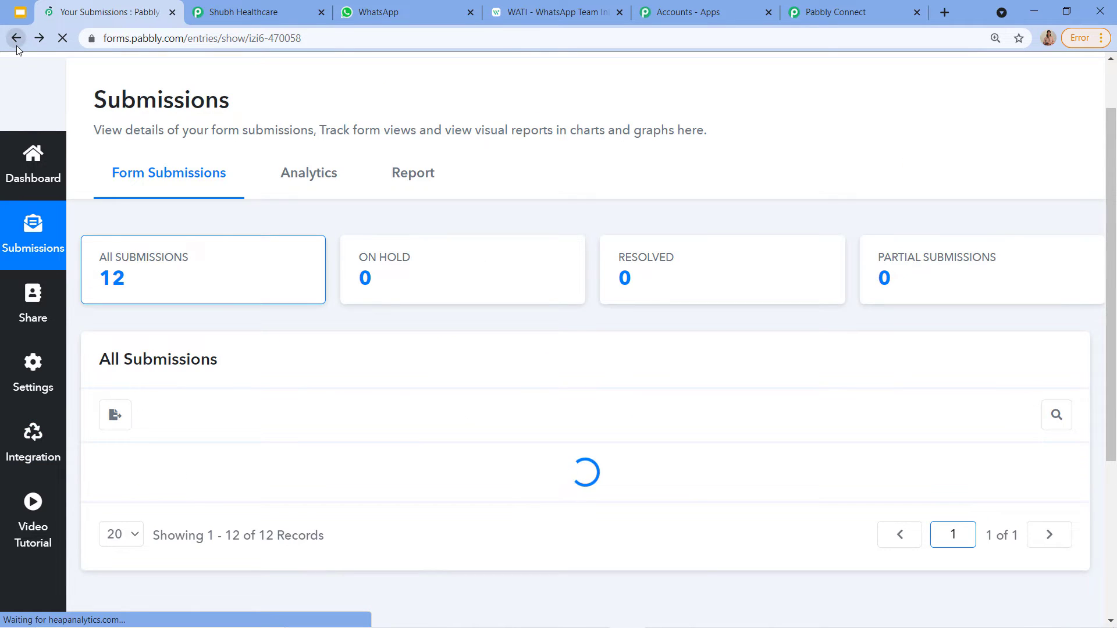
click(16, 40)
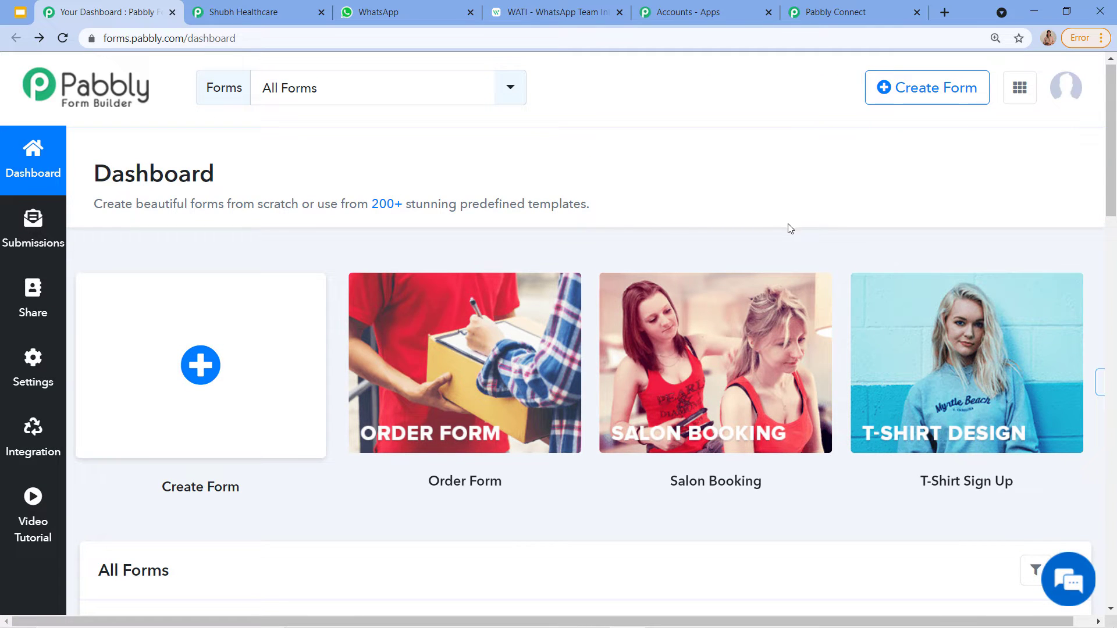
mouse_move(485, 360)
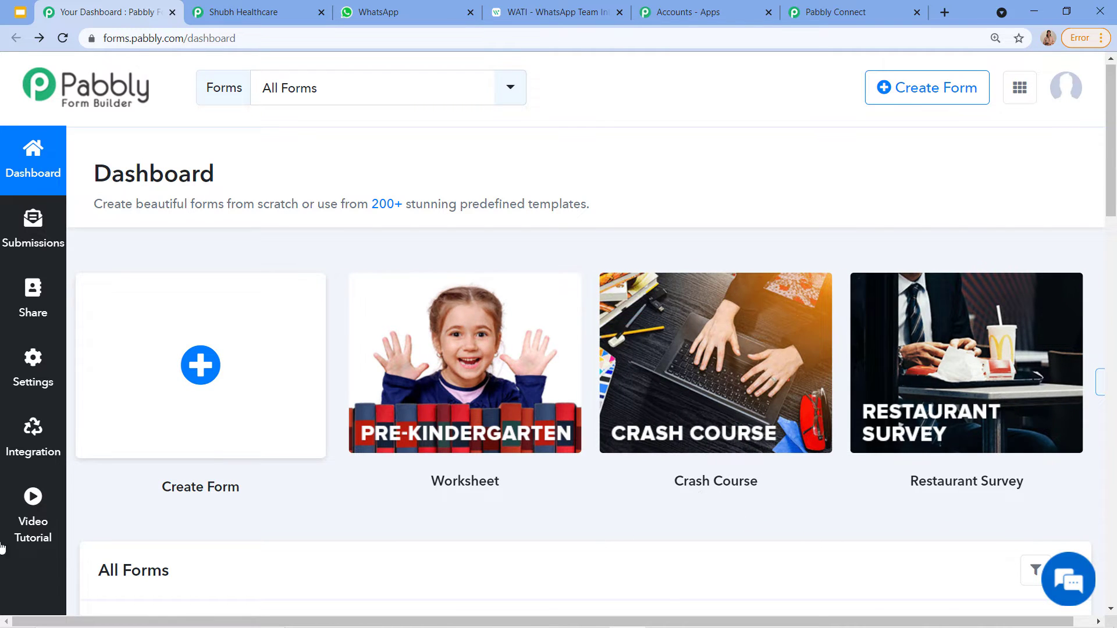
scroll(201, 430, down, 5)
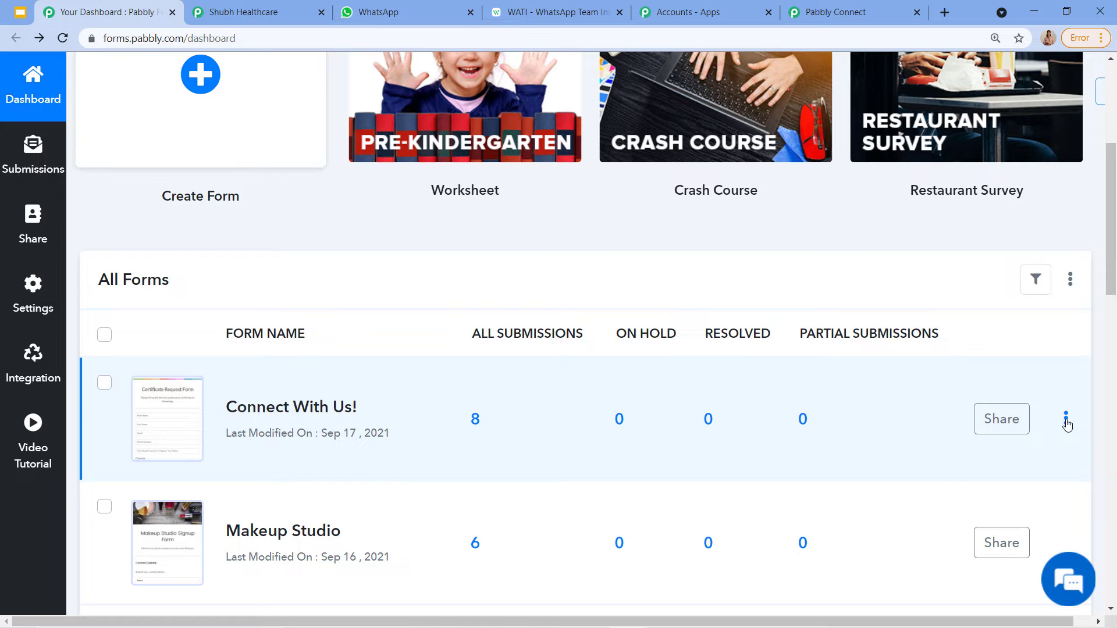
click(1066, 424)
click(961, 456)
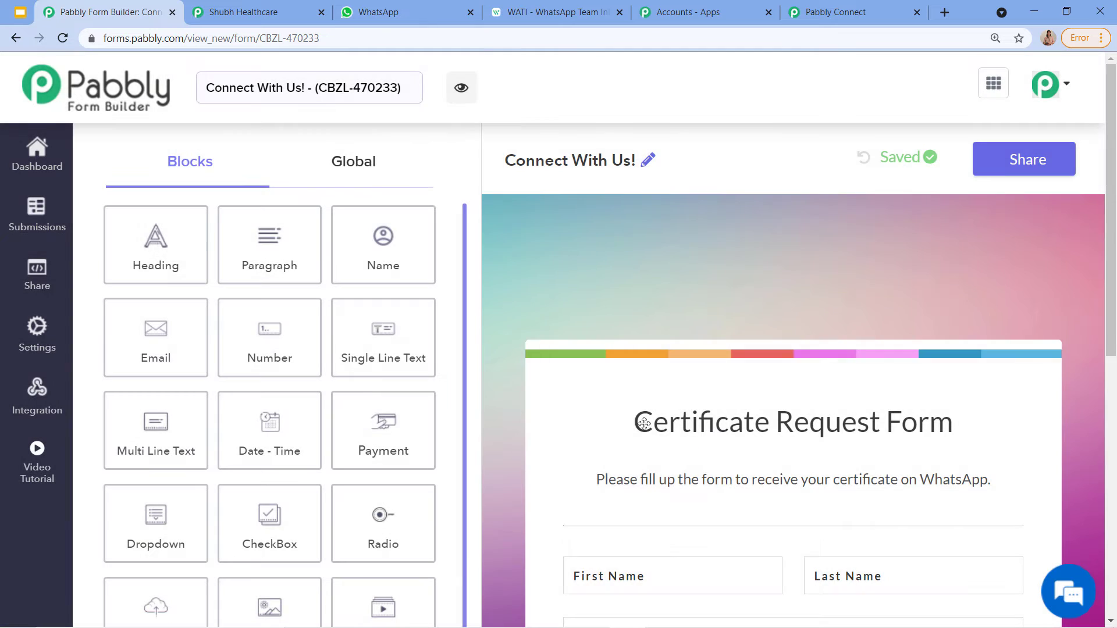
scroll(644, 423, down, 2)
scroll(20, 157, up, 3)
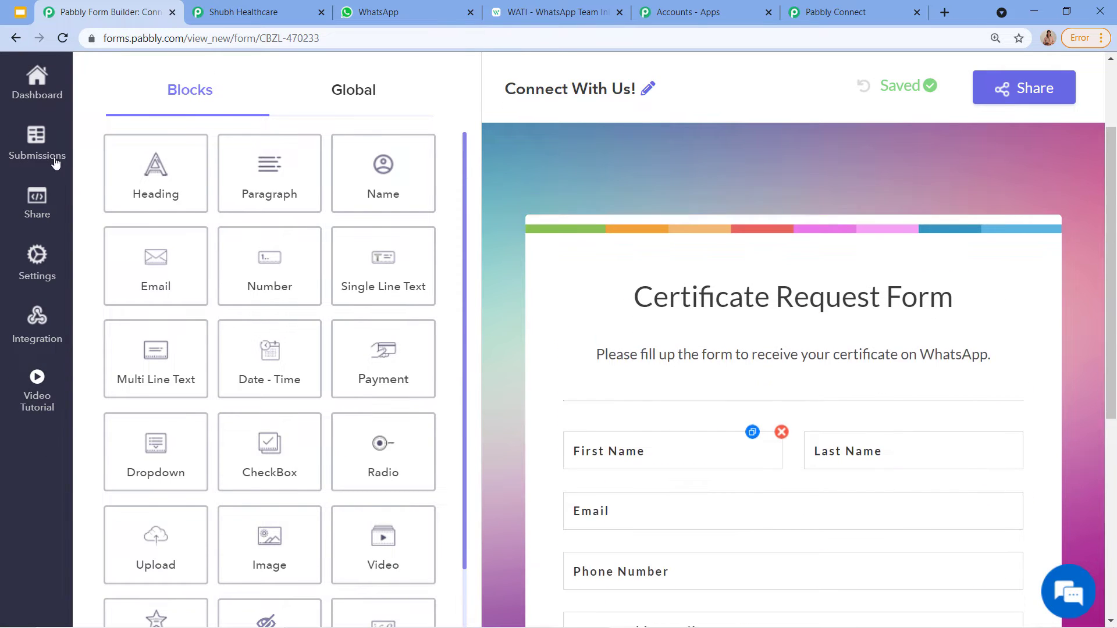
click(13, 40)
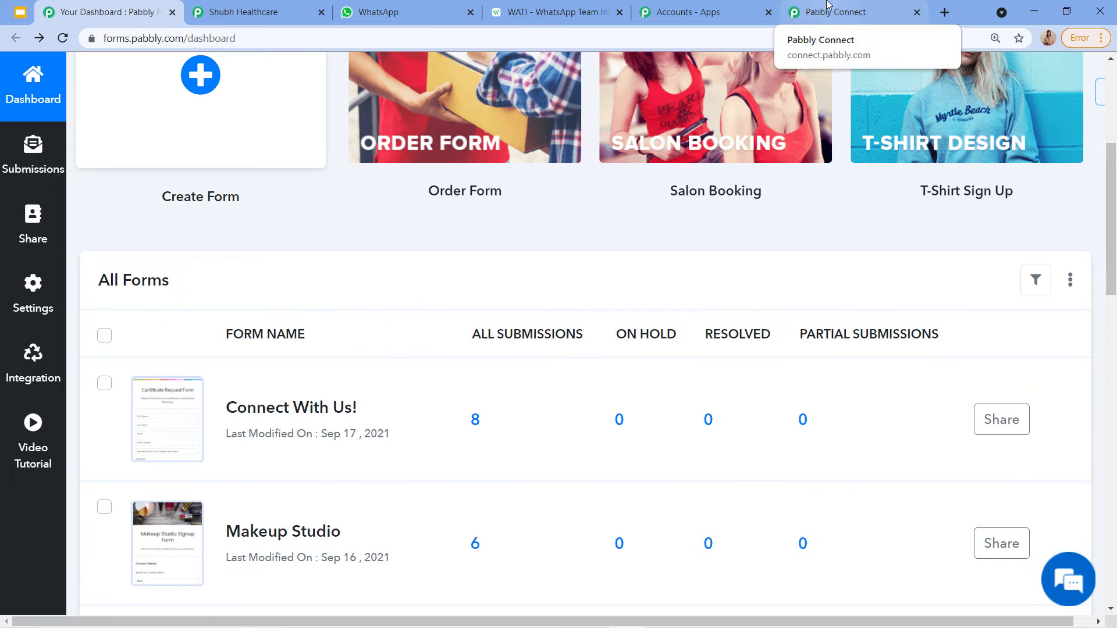
Step: Scroll past the trigger's captured response fields to the '2. Choose Your Next Application' card
click(829, 7)
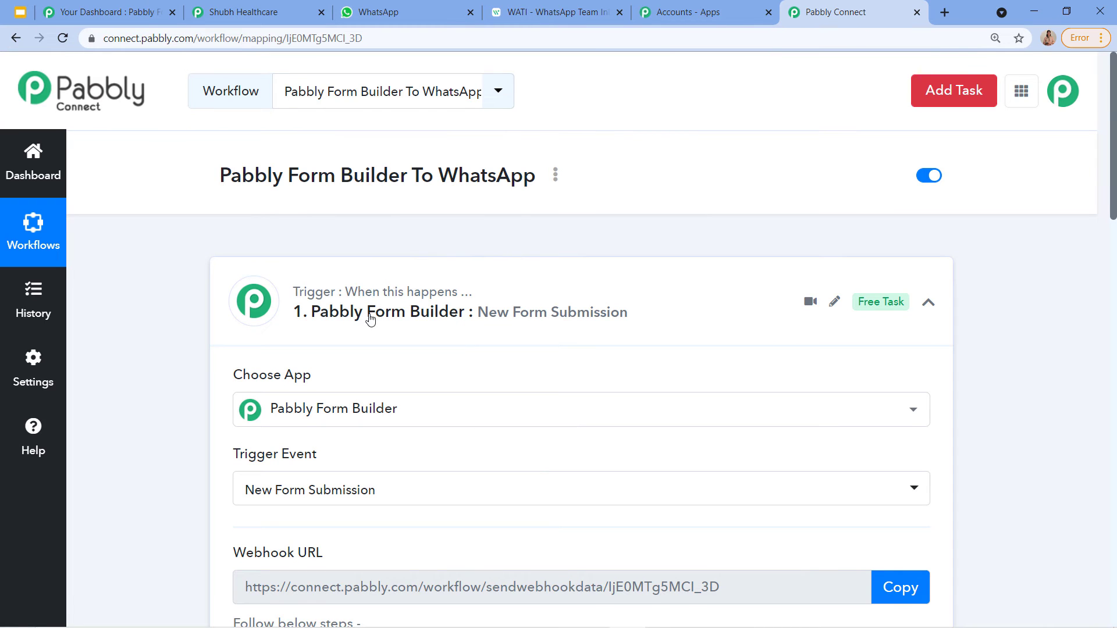
scroll(461, 343, down, 7)
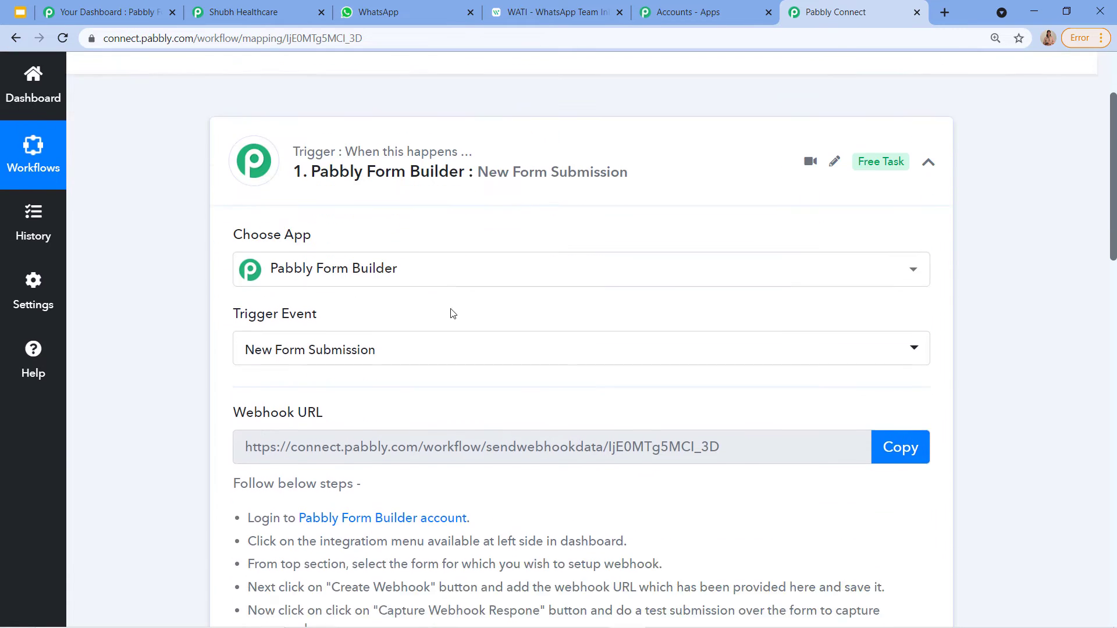
scroll(518, 407, down, 3)
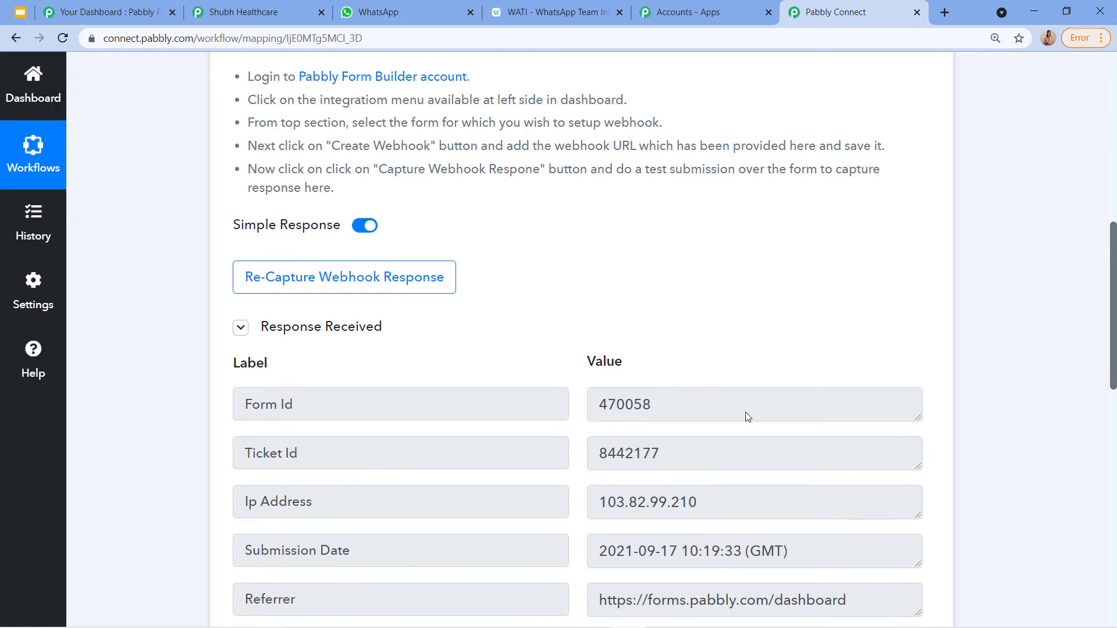
scroll(640, 442, up, 5)
scroll(533, 510, up, 3)
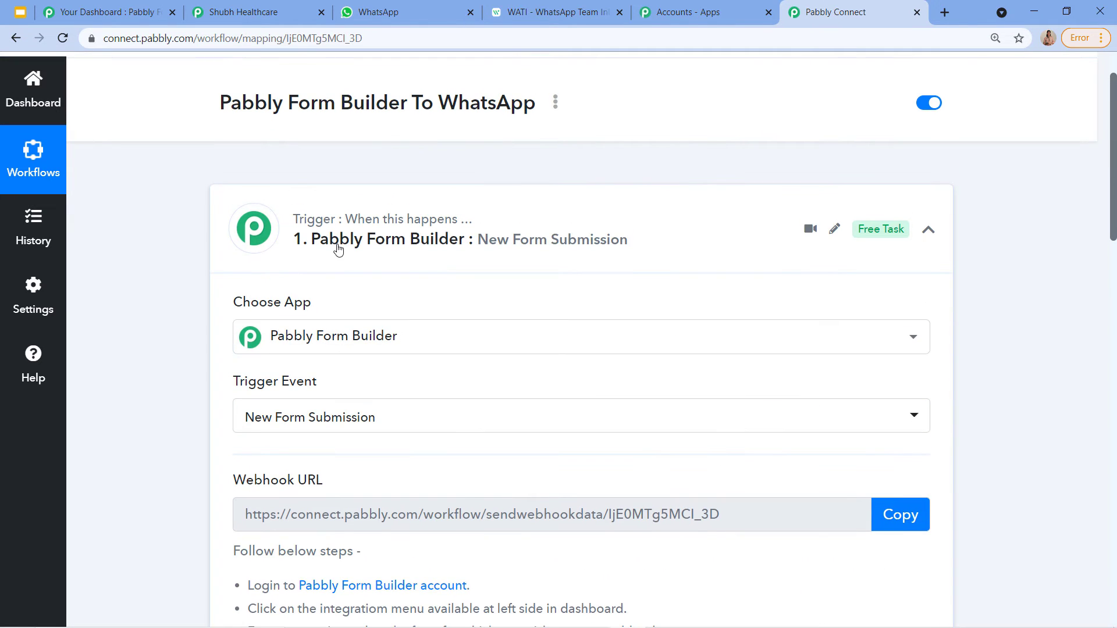
scroll(506, 469, down, 2)
scroll(513, 441, down, 15)
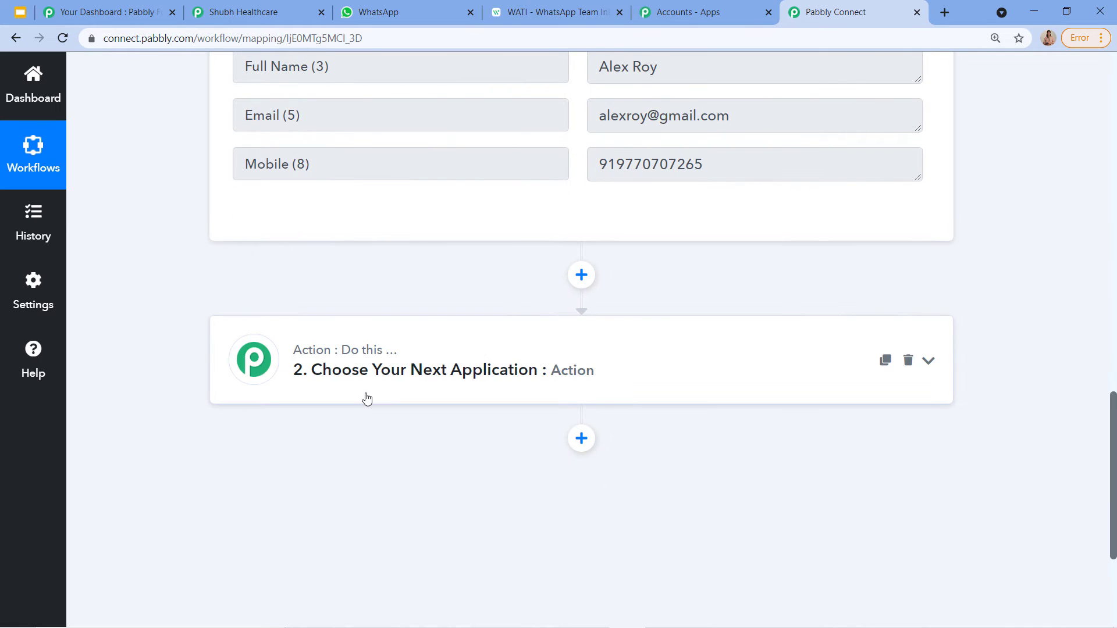
Step: Search 'Wati' and choose WATI as the second action's app
click(336, 365)
scroll(342, 385, down, 1)
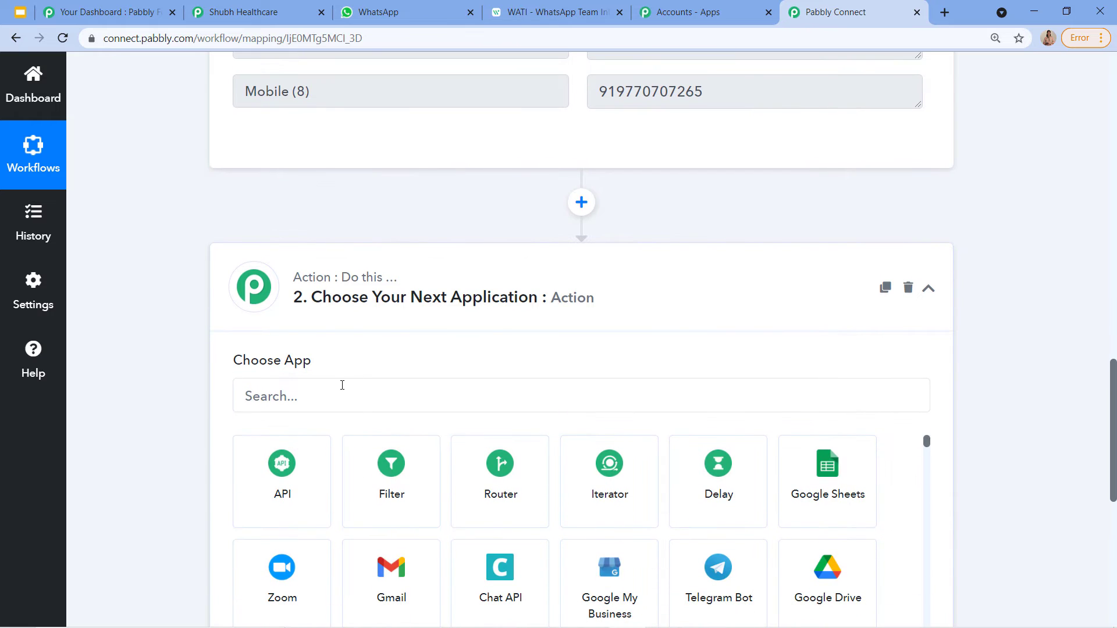
click(342, 385)
text(Wati)
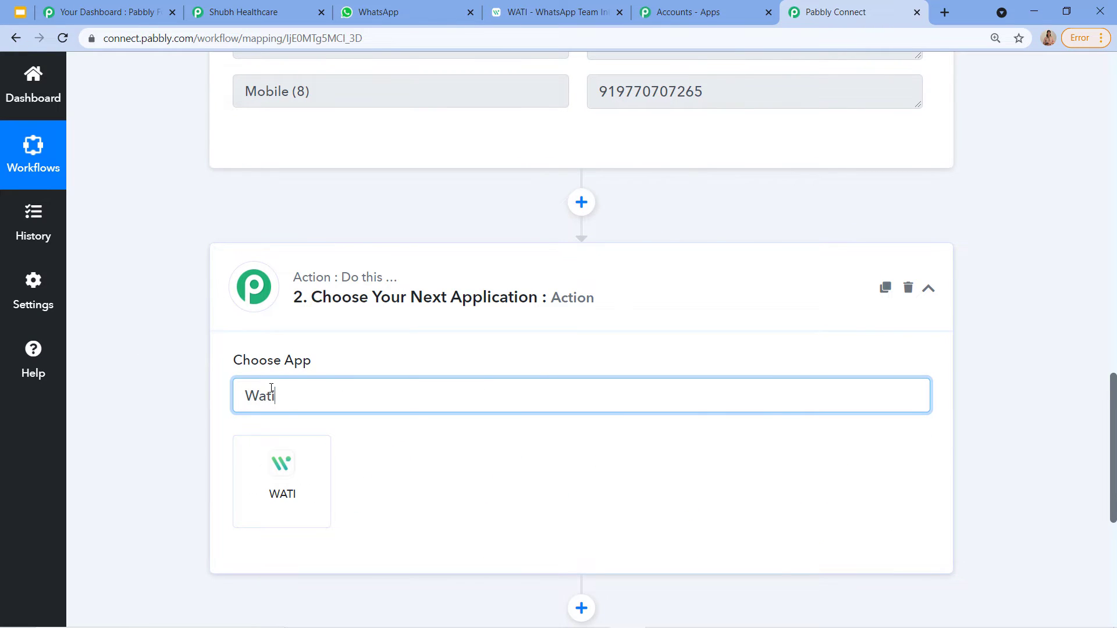
scroll(349, 459, down, 1)
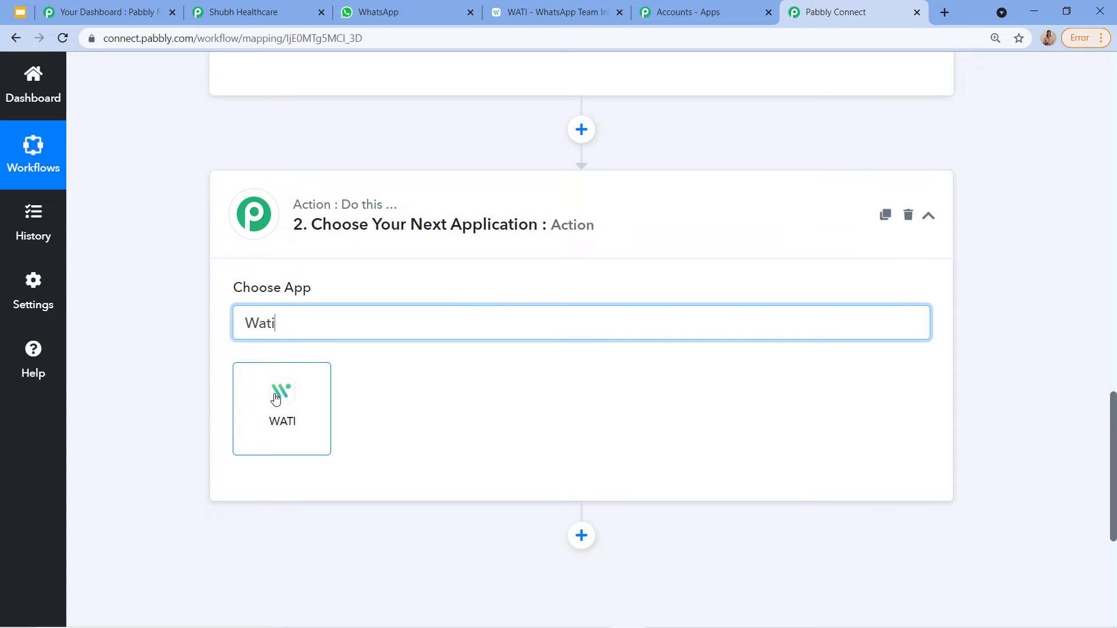
scroll(294, 407, down, 1)
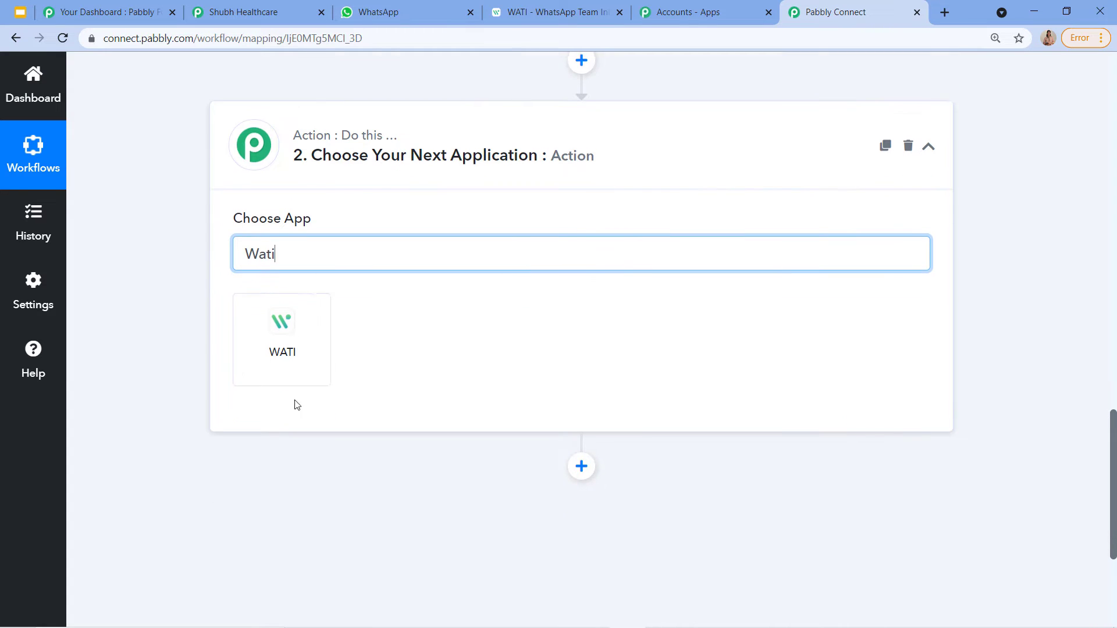
click(275, 339)
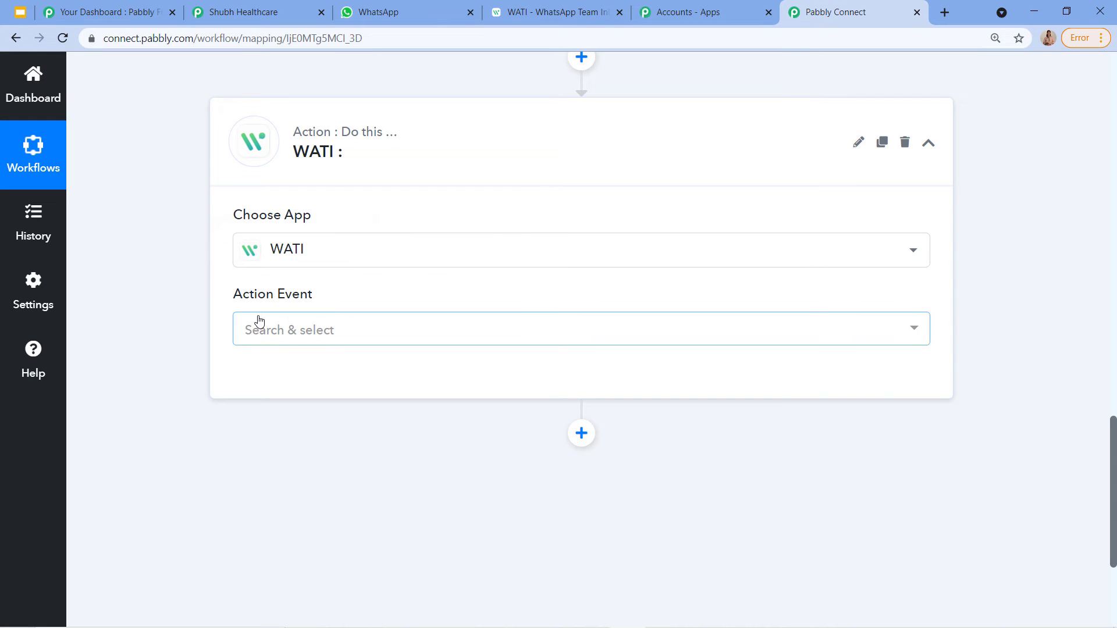
Step: Set the action event to Send Template Message and start connecting the WATI account
click(259, 321)
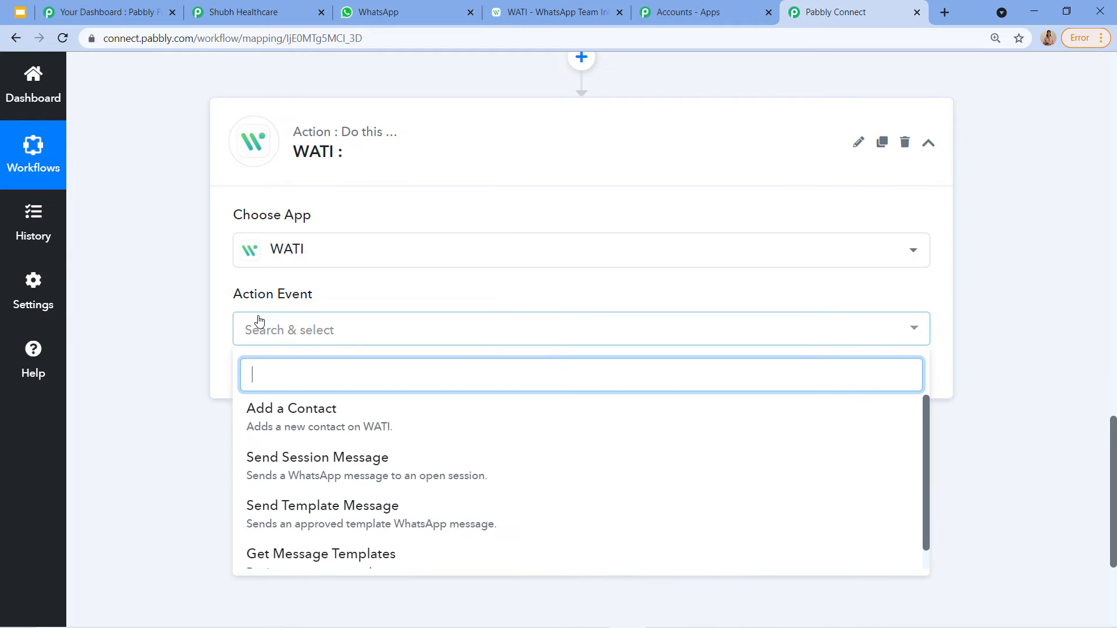
click(349, 512)
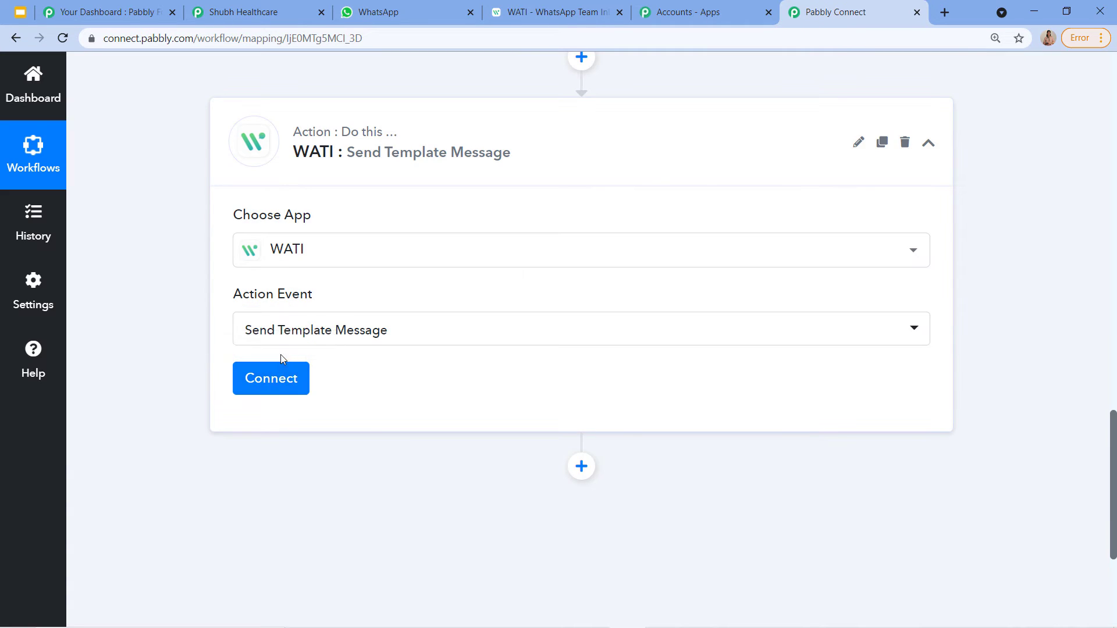
click(275, 386)
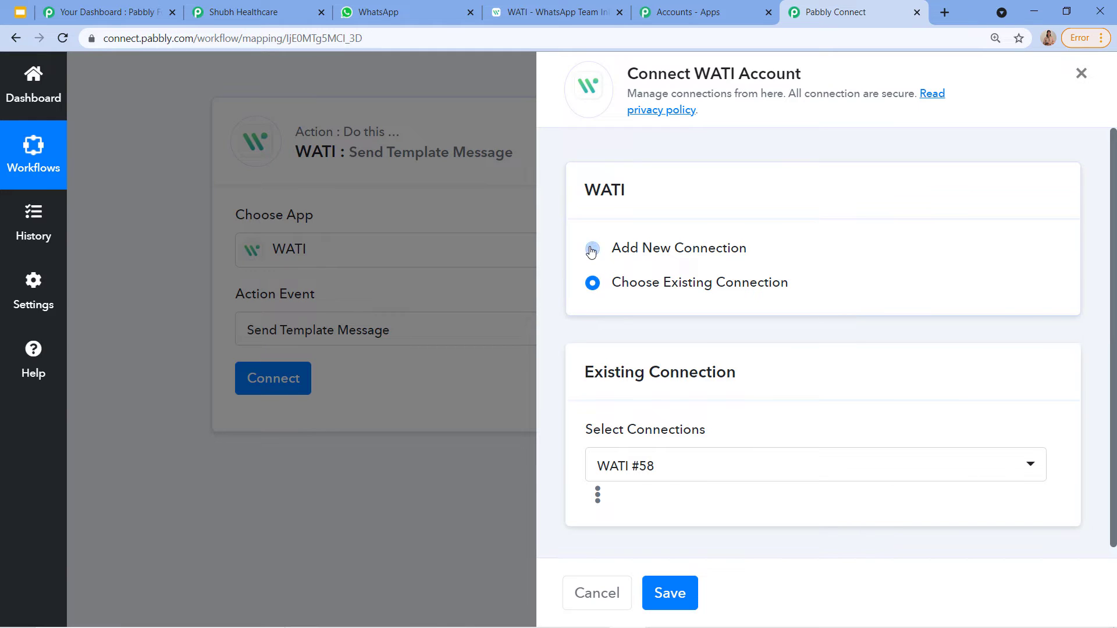
Step: Add a new WATI connection, find the API Endpoint and Access Token fields, then switch to WATI
click(591, 252)
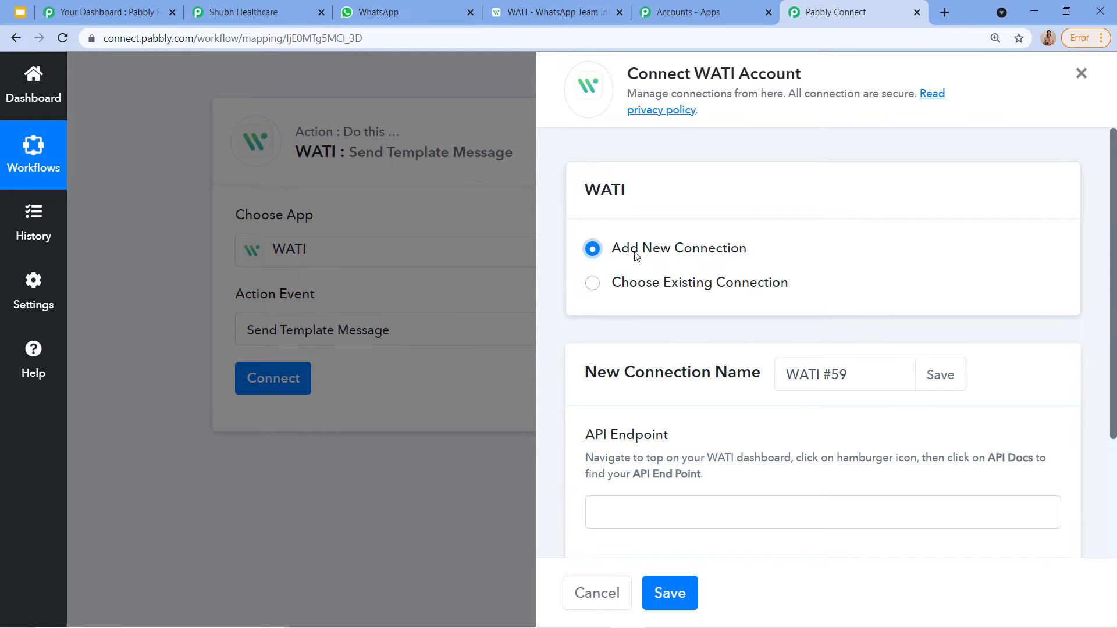
scroll(605, 281, down, 3)
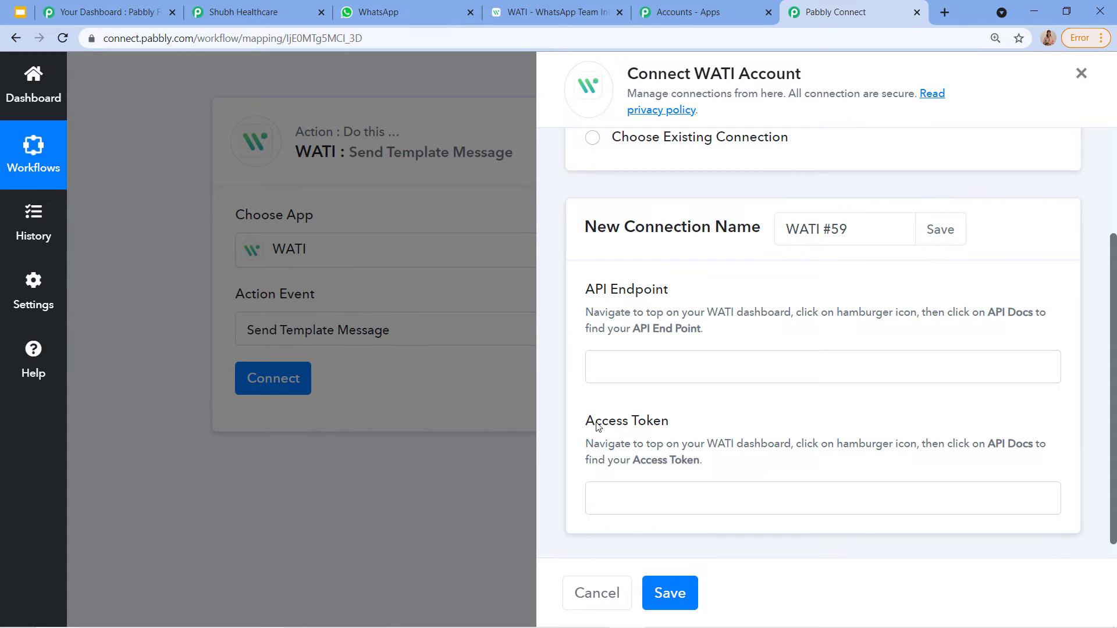
click(551, 11)
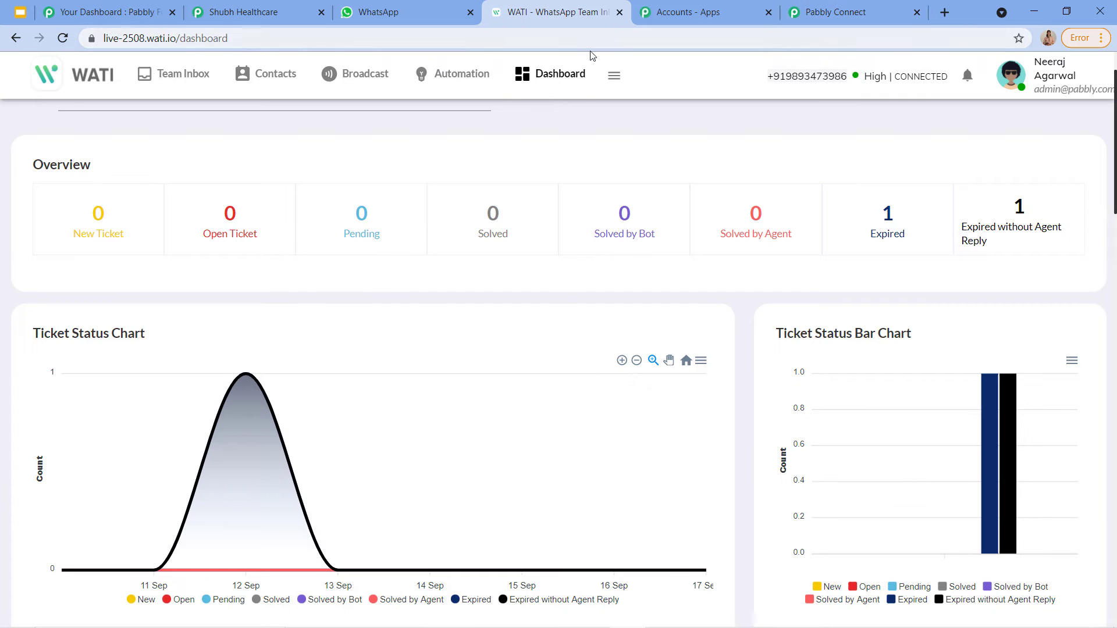
Step: Open WATI's API Docs page from its navigation menu
click(819, 13)
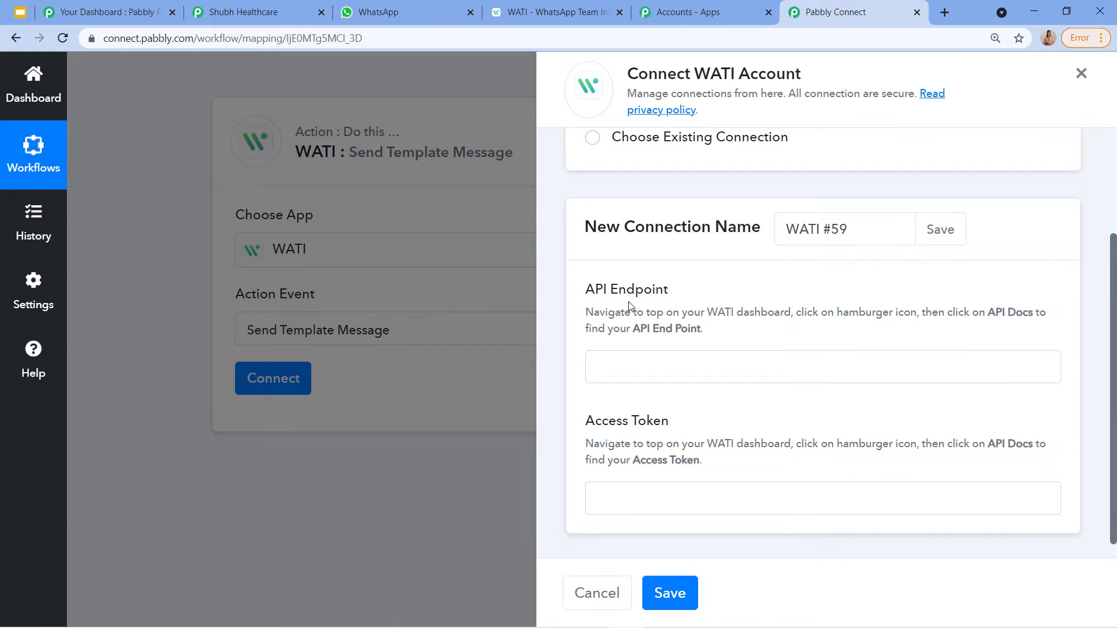
click(535, 7)
click(606, 78)
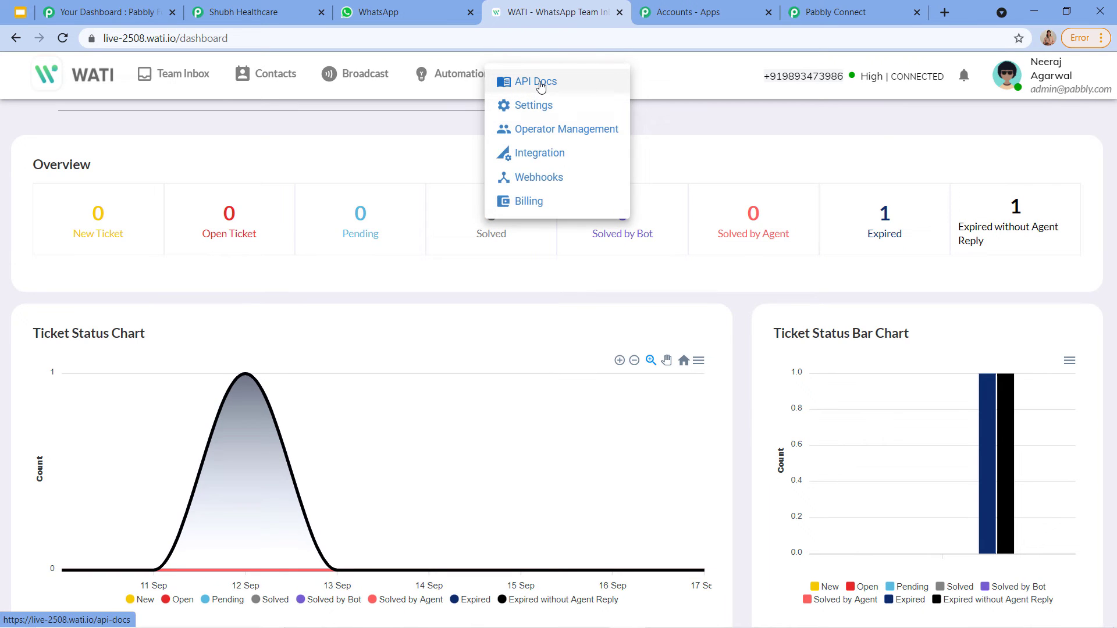
click(540, 84)
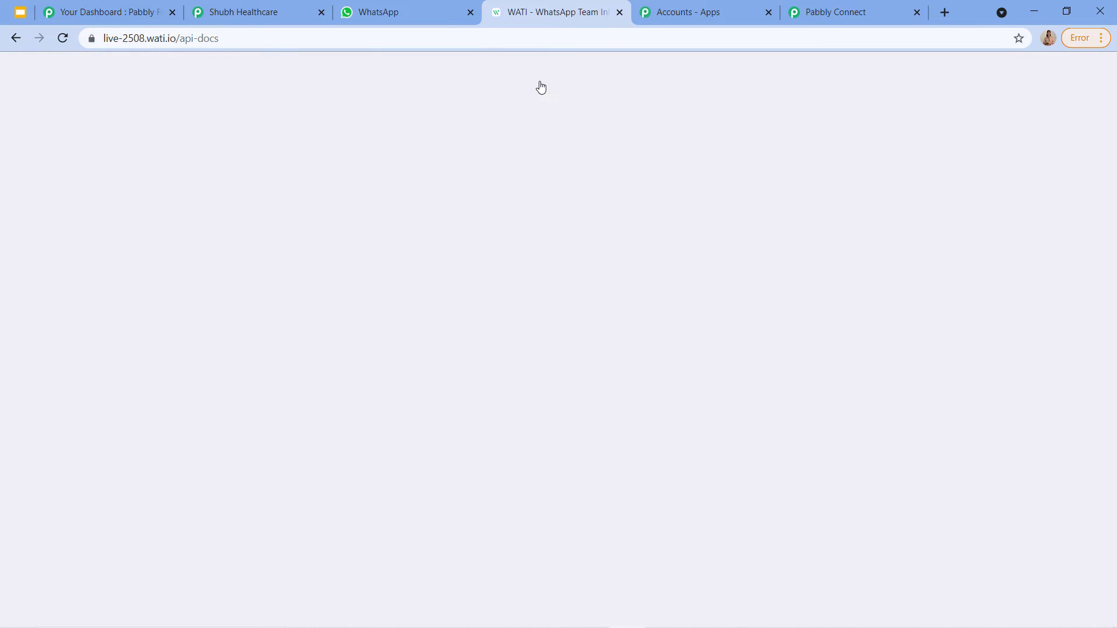
click(844, 13)
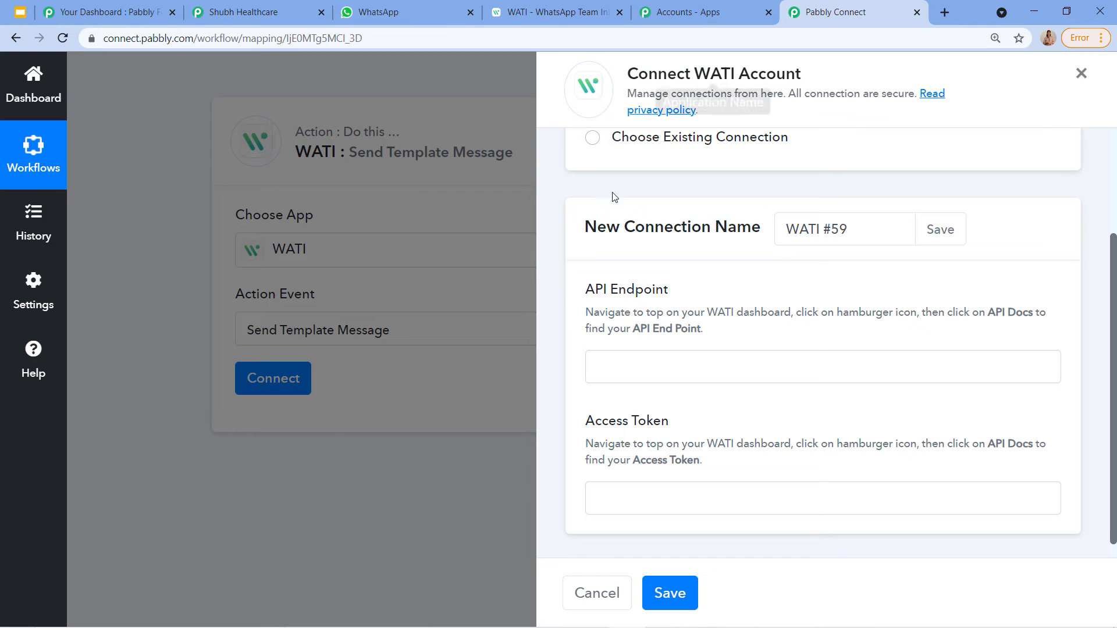
click(550, 6)
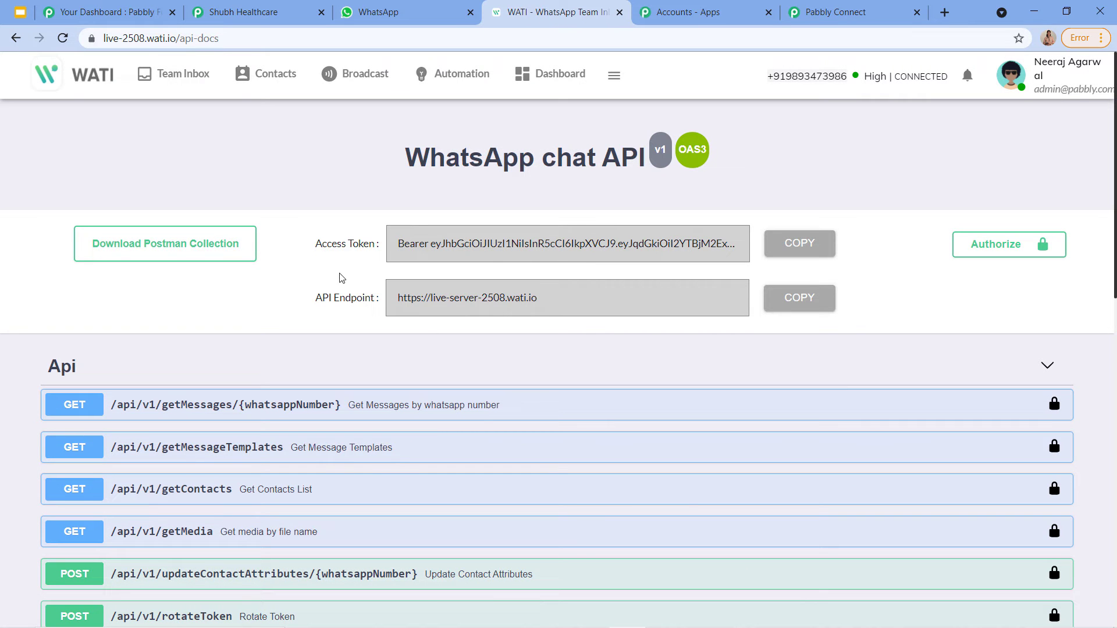
Step: Copy the WATI API endpoint URL into the API Endpoint field
click(799, 301)
click(861, 12)
click(810, 367)
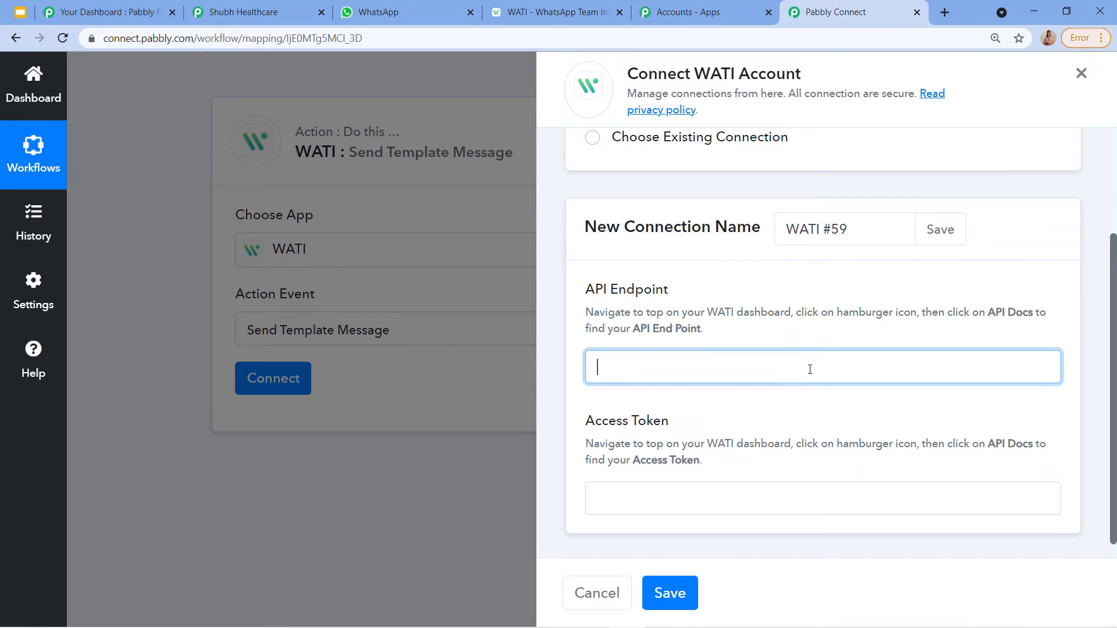
key(ctrl+v)
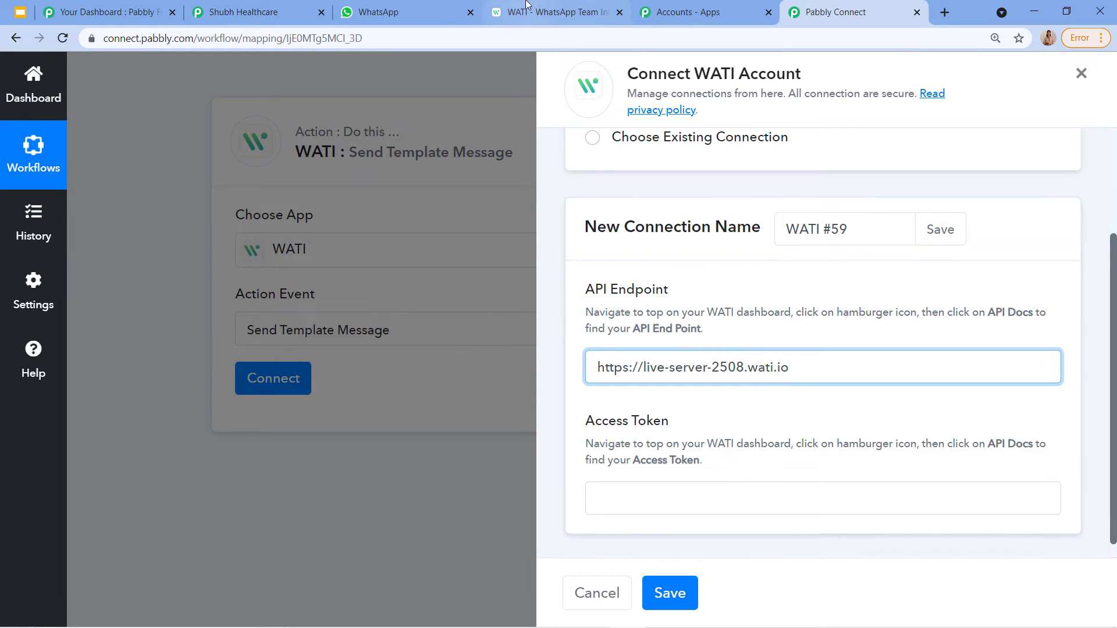
Step: Paste the WATI access token into the Access Token field and save the connection
click(552, 12)
click(800, 243)
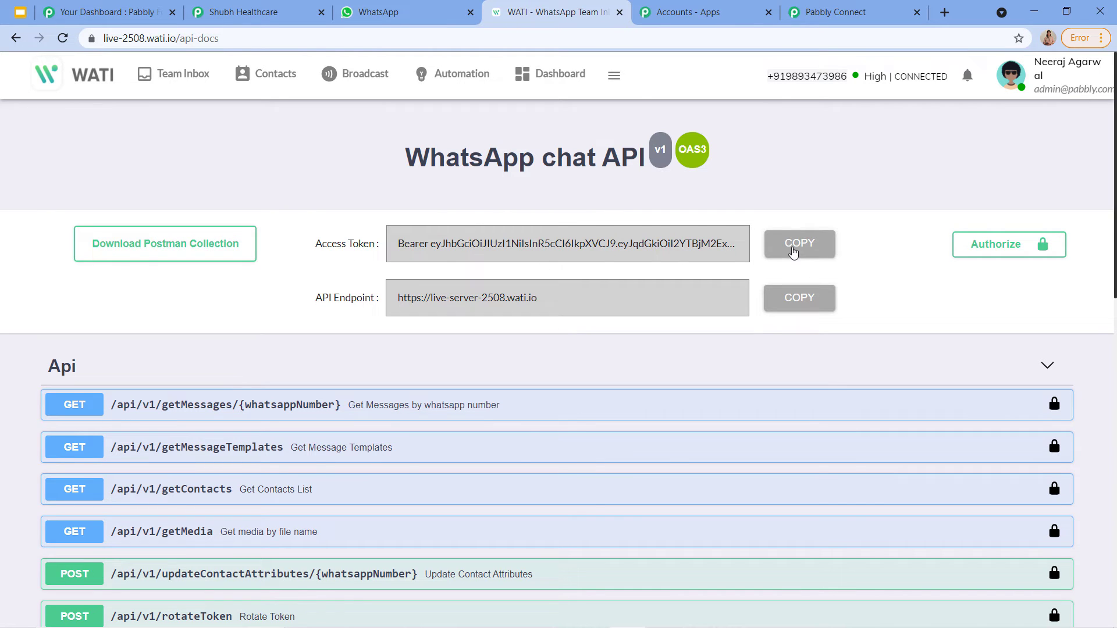
click(797, 12)
scroll(660, 432, down, 1)
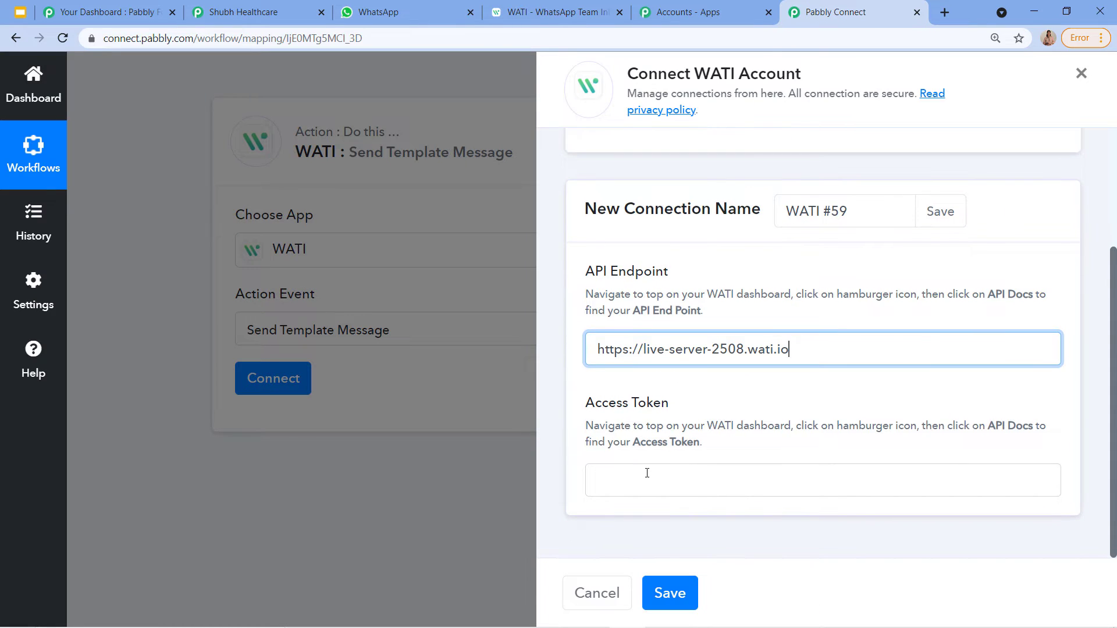
click(646, 473)
key(ctrl+v)
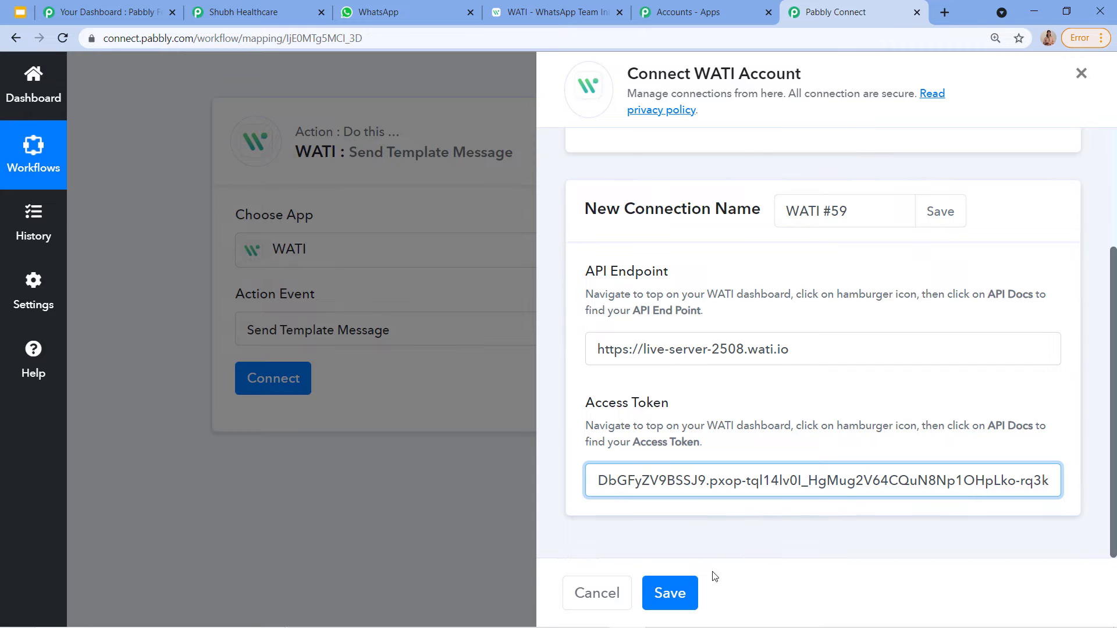
click(680, 594)
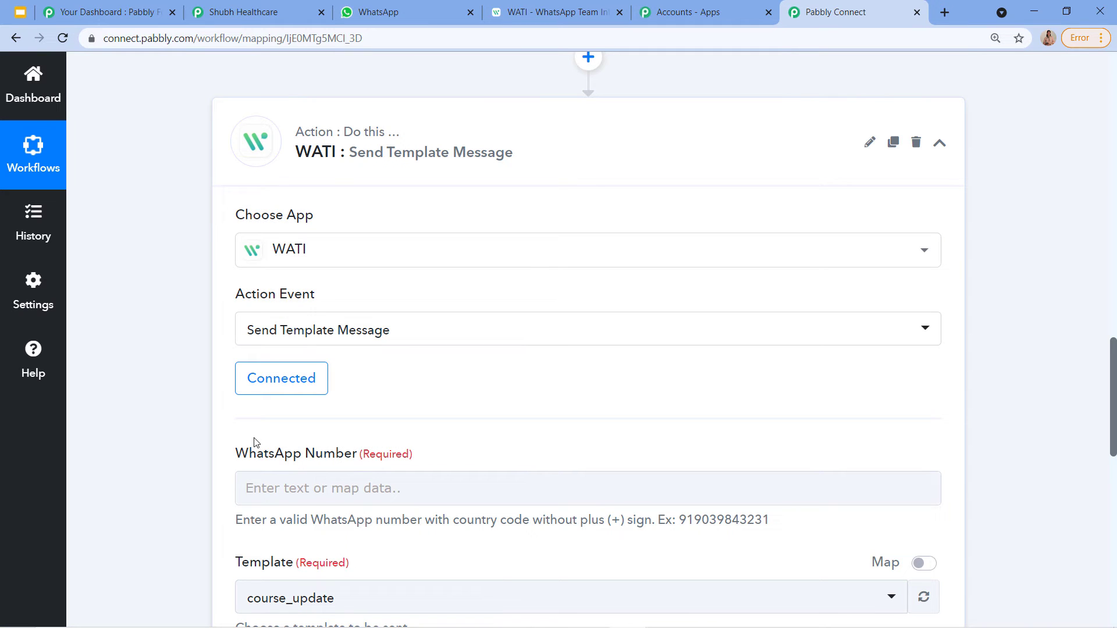
Step: Scroll through the WATI Send Template Message action to review its fields
scroll(332, 488, down, 1)
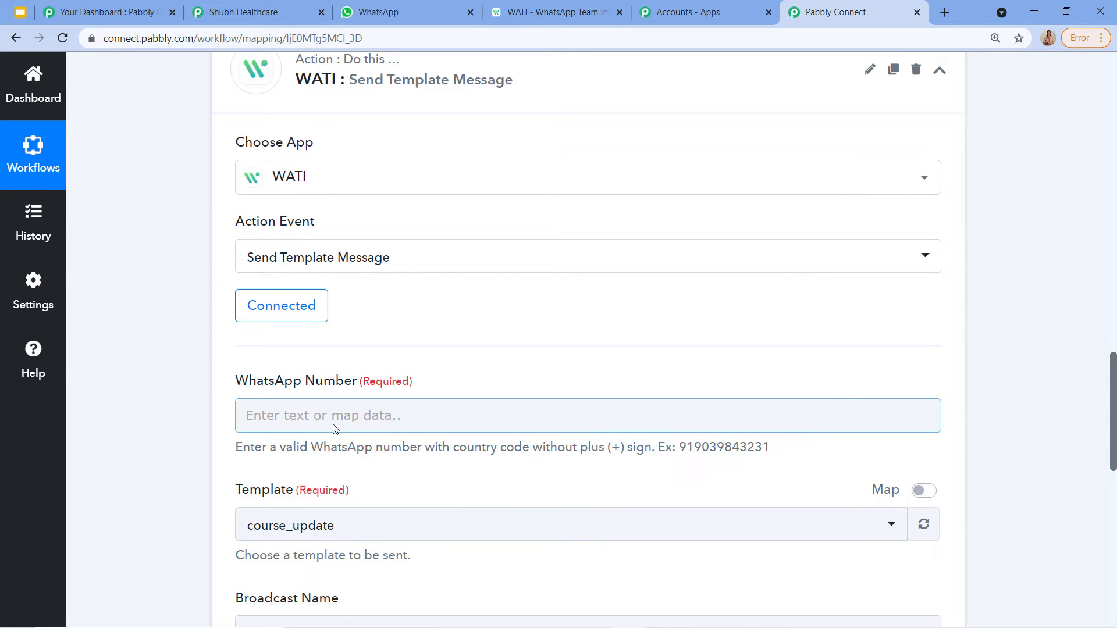
scroll(342, 472, down, 1)
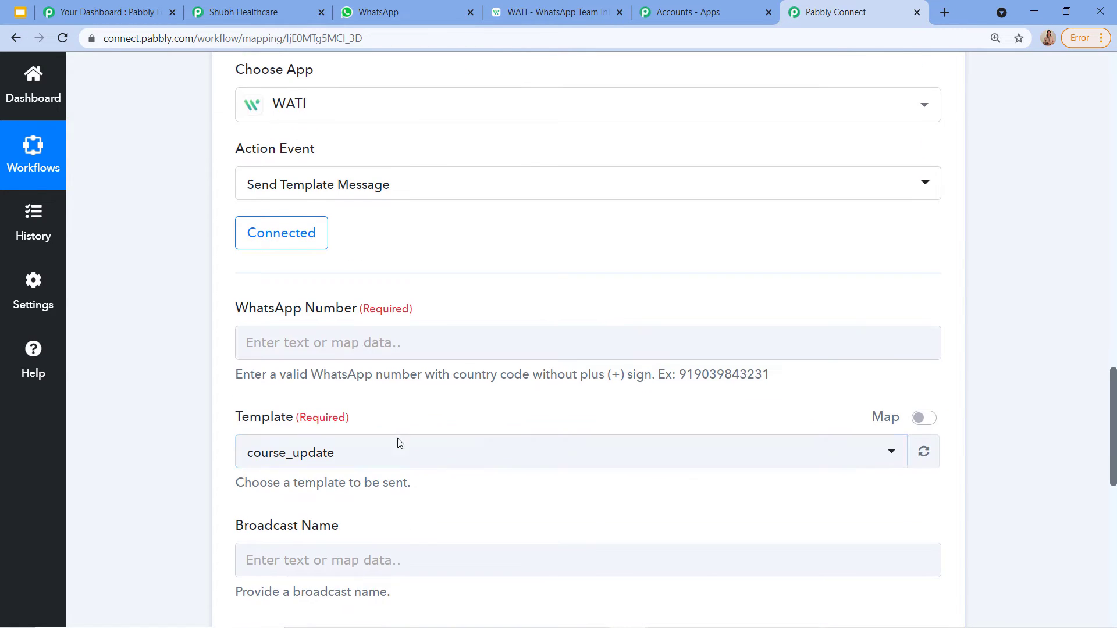
scroll(391, 437, up, 6)
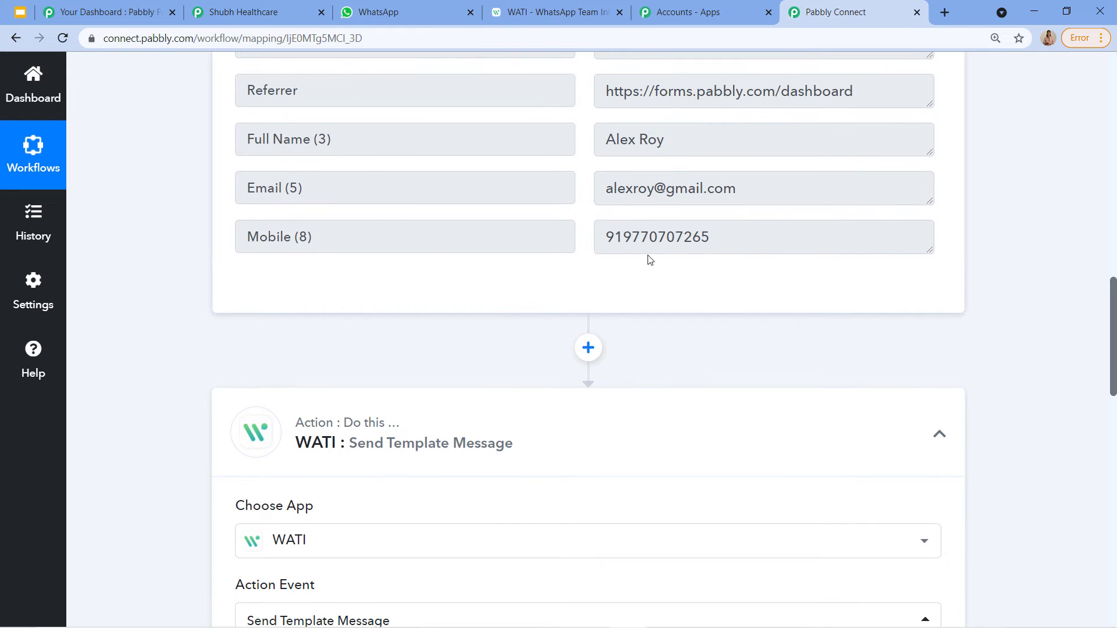
scroll(650, 260, up, 8)
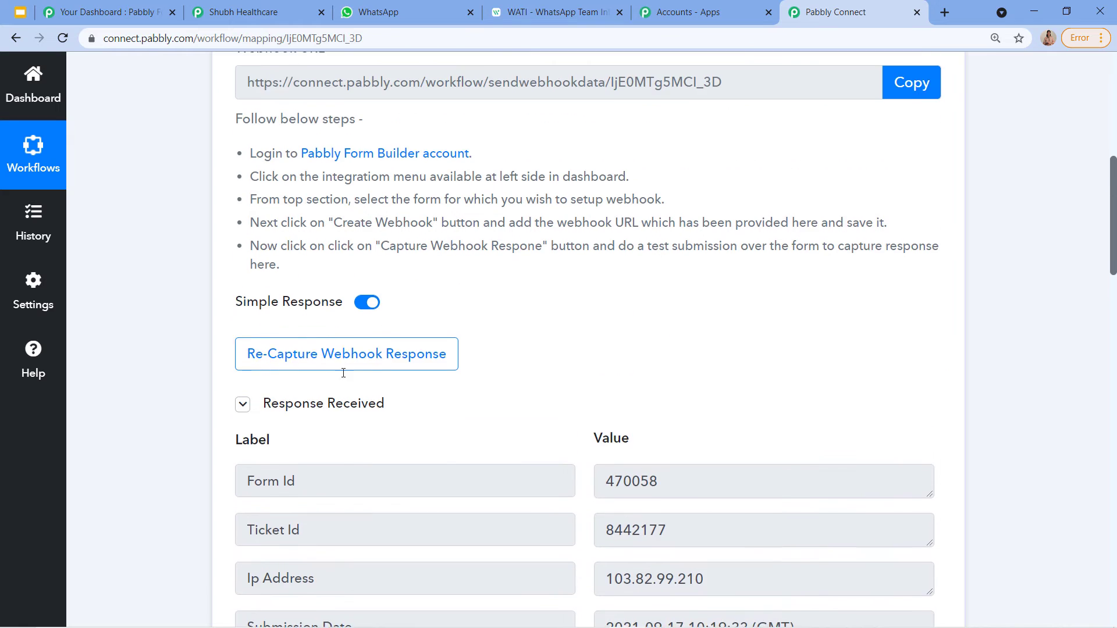
scroll(343, 373, up, 1)
scroll(406, 273, down, 13)
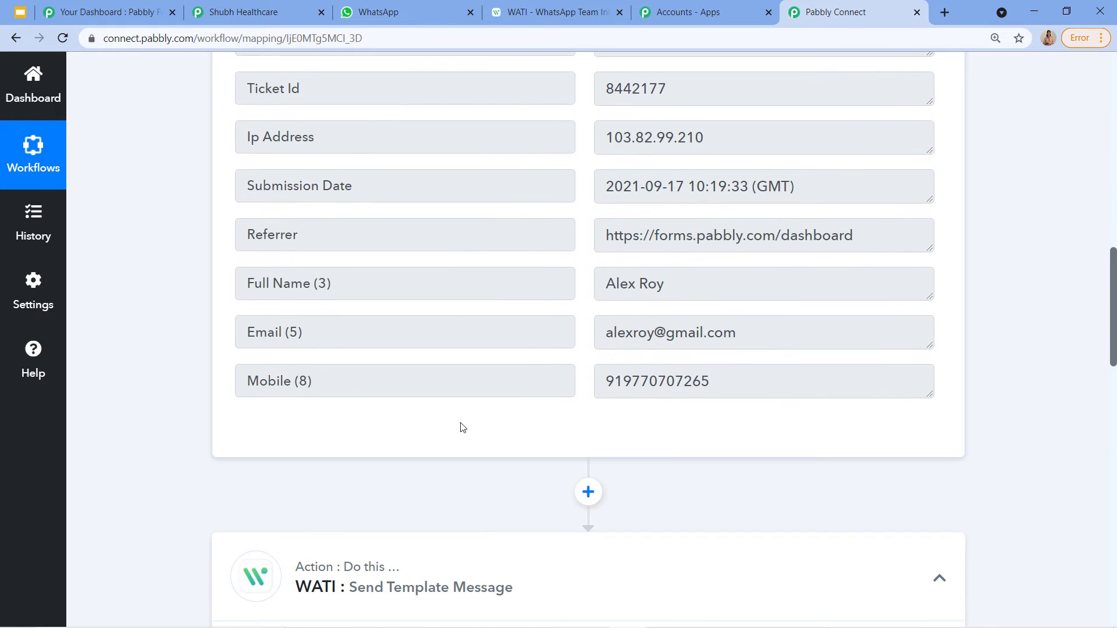
scroll(326, 441, down, 2)
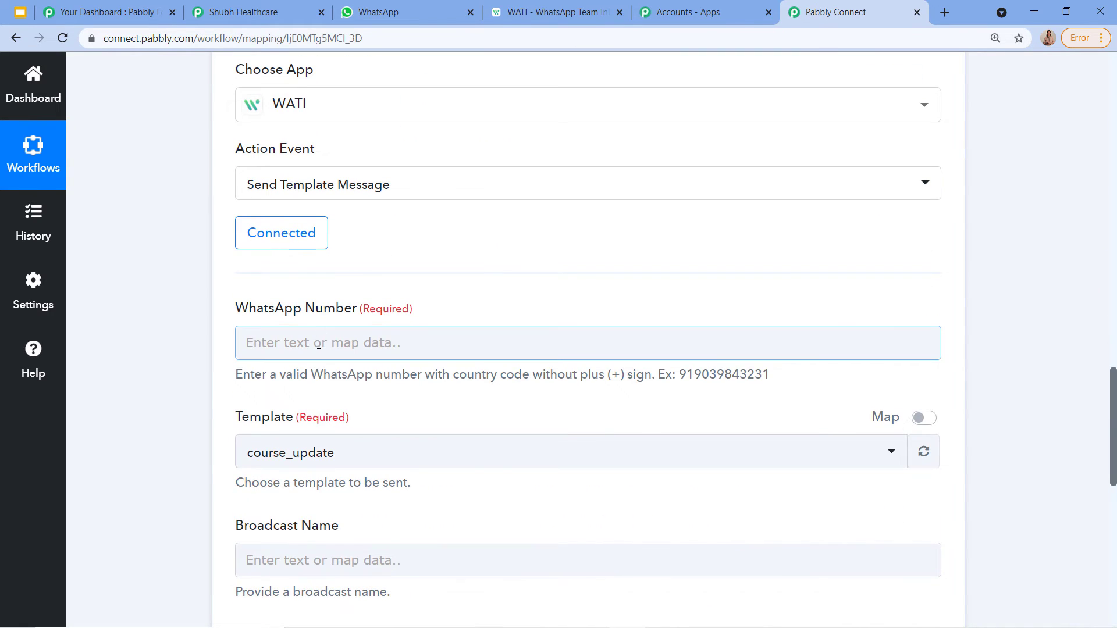
Step: Browse the form submission's captured fields and note the WhatsApp number format requirement
click(317, 348)
scroll(357, 345, down, 2)
click(358, 345)
scroll(378, 459, down, 1)
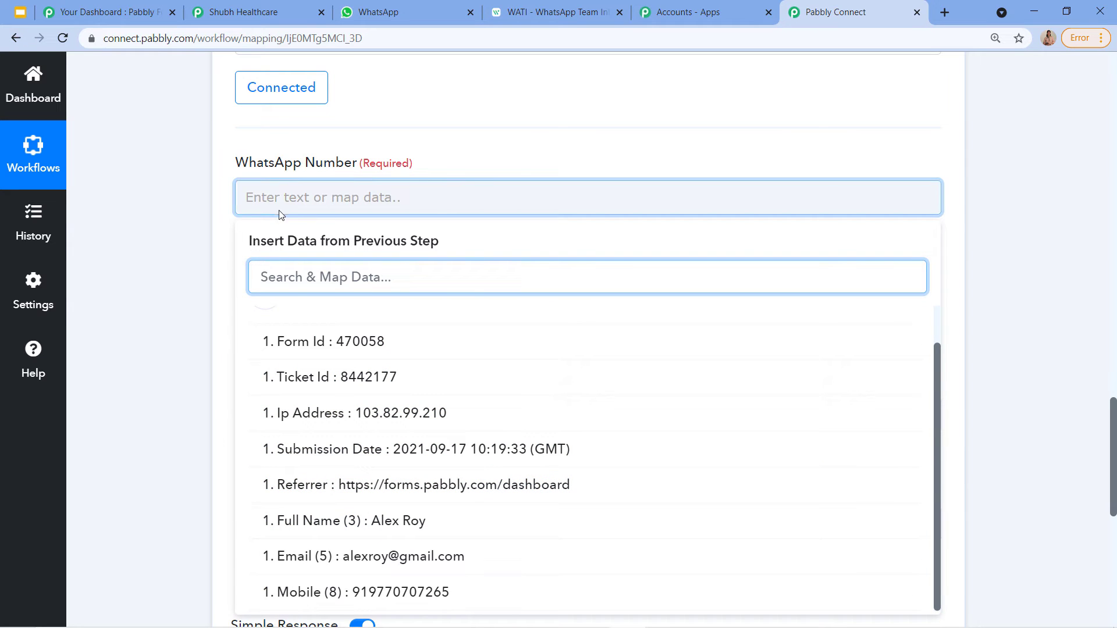
click(483, 167)
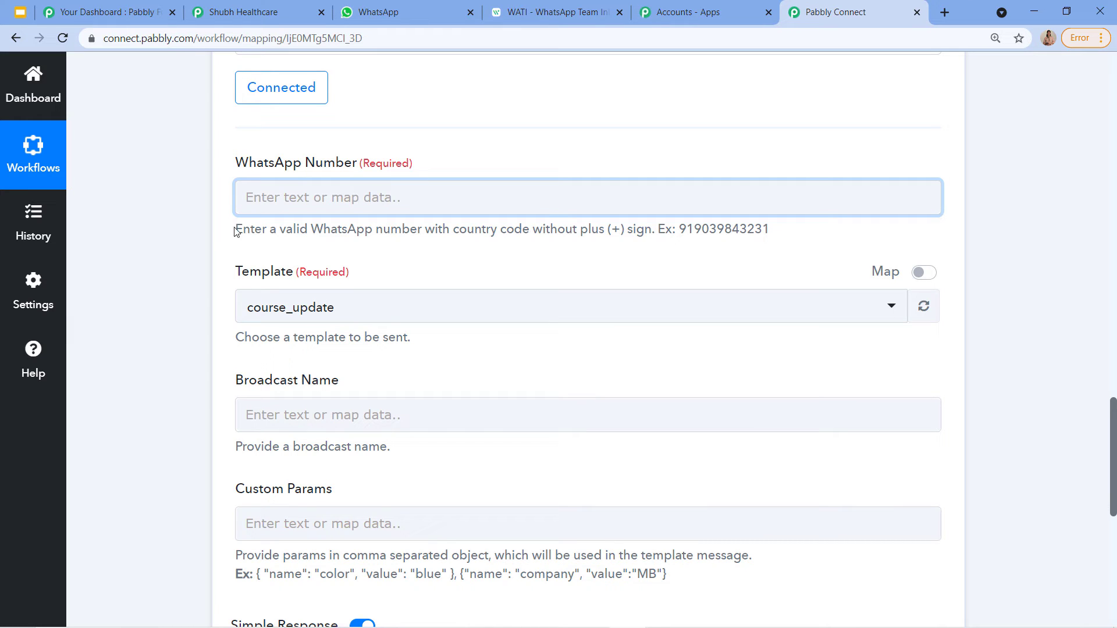
drag(237, 228, 726, 266)
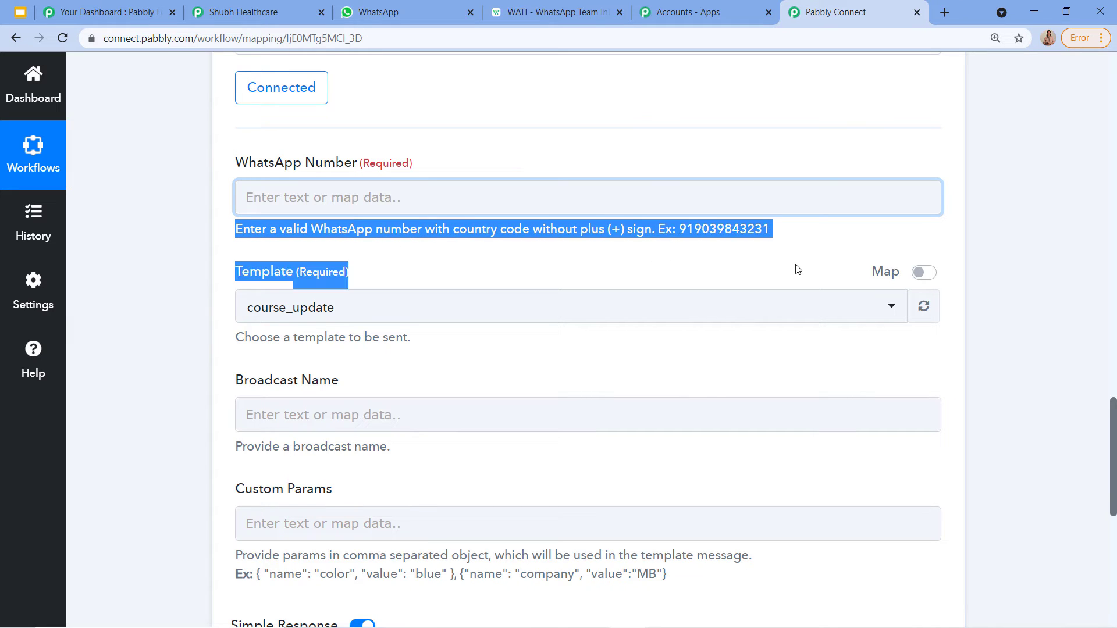
Step: Map the submitted Mobile value into the WhatsApp Number field
click(535, 205)
scroll(421, 221, up, 1)
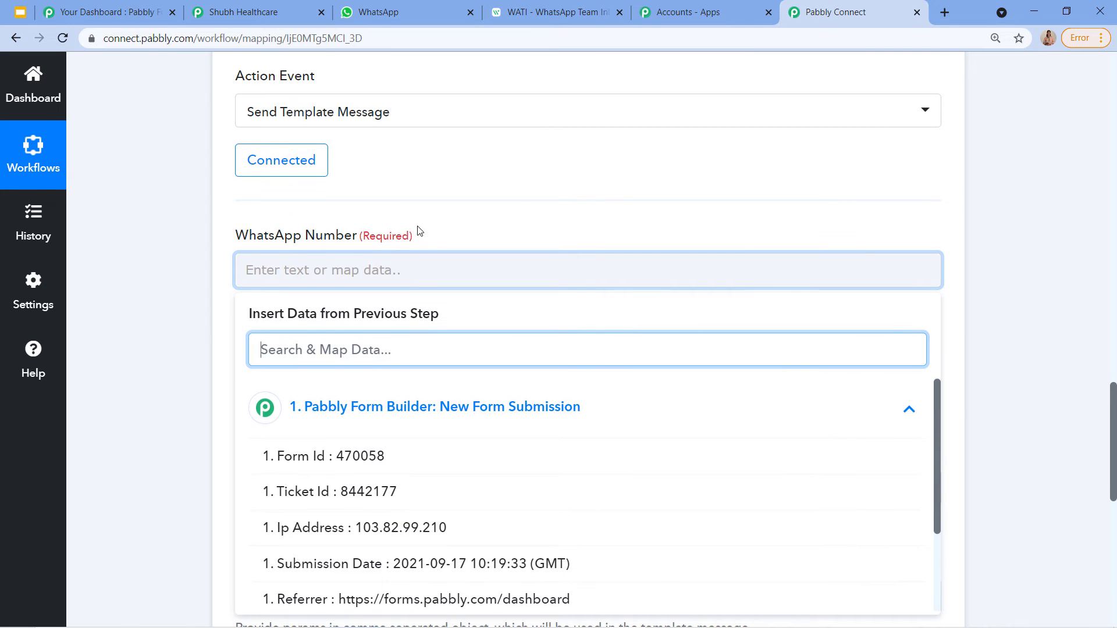
click(309, 274)
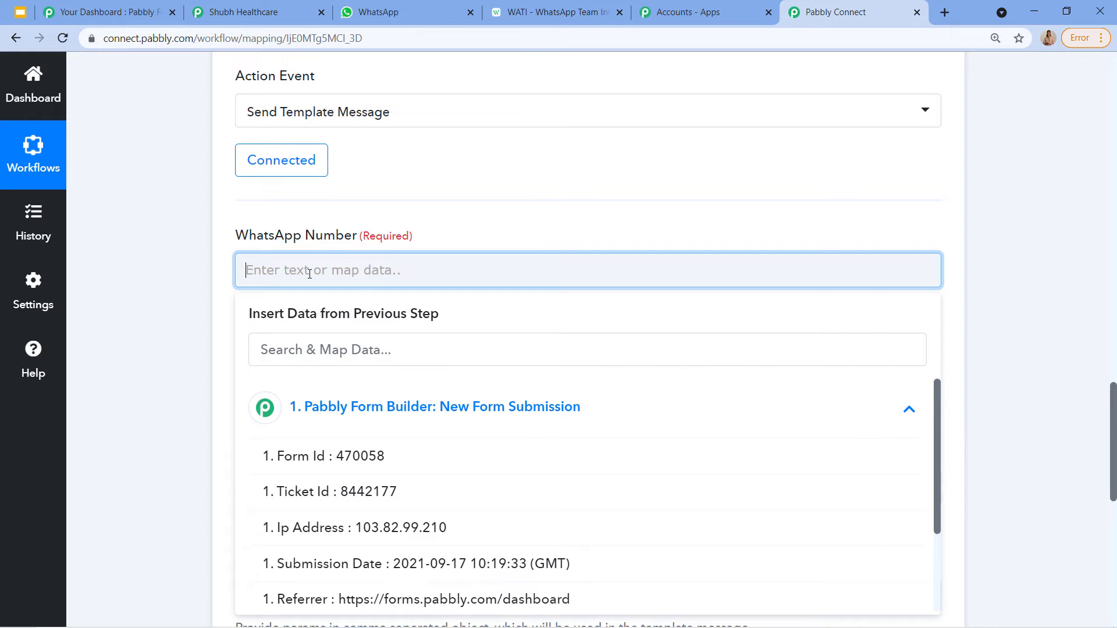
scroll(320, 341, down, 2)
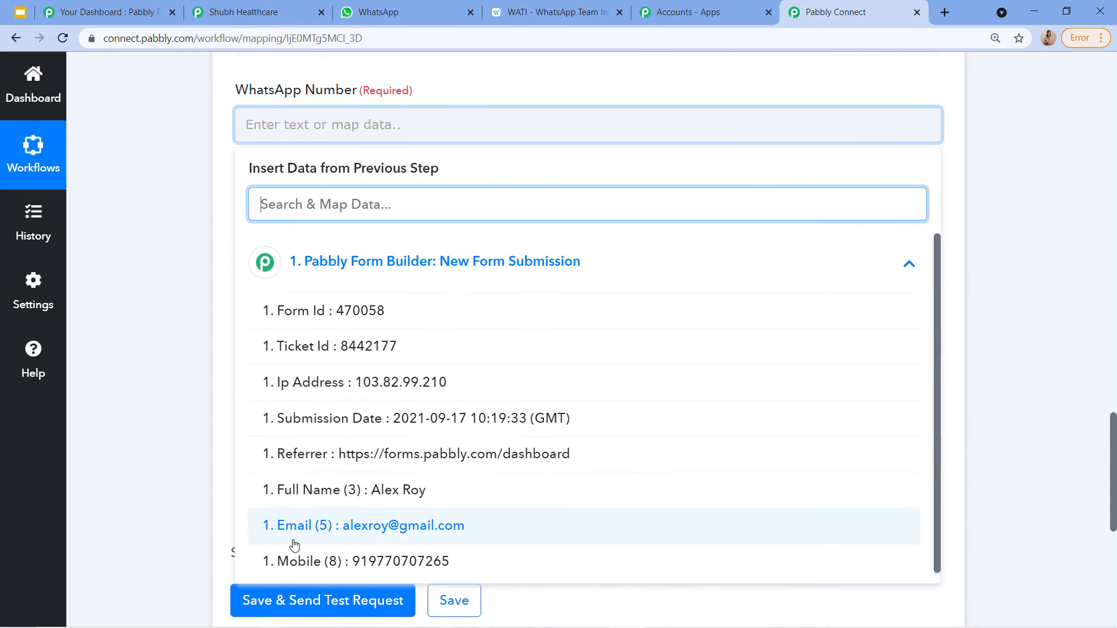
click(386, 560)
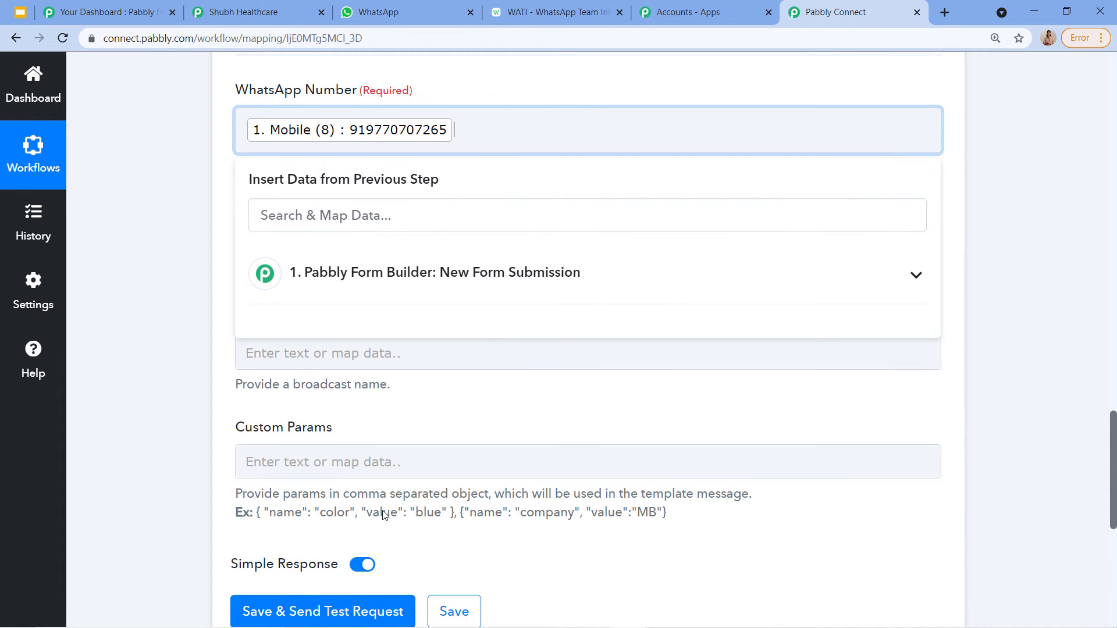
scroll(395, 466, up, 3)
click(458, 261)
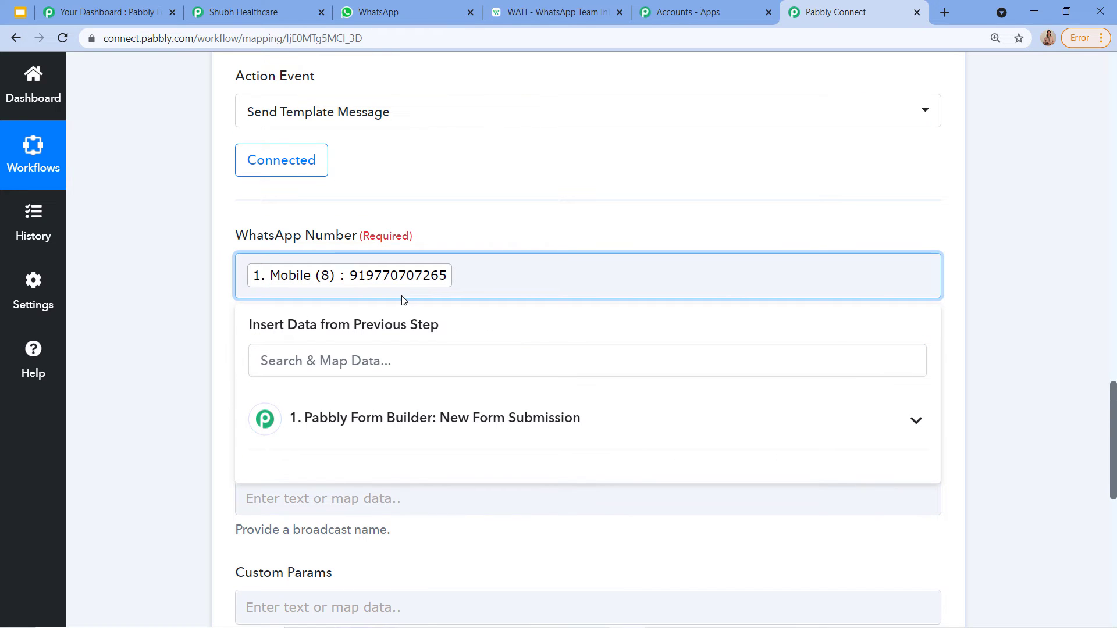
Step: Collapse and re-expand the WATI action step, then scroll to Template and Broadcast Name
scroll(468, 324, up, 4)
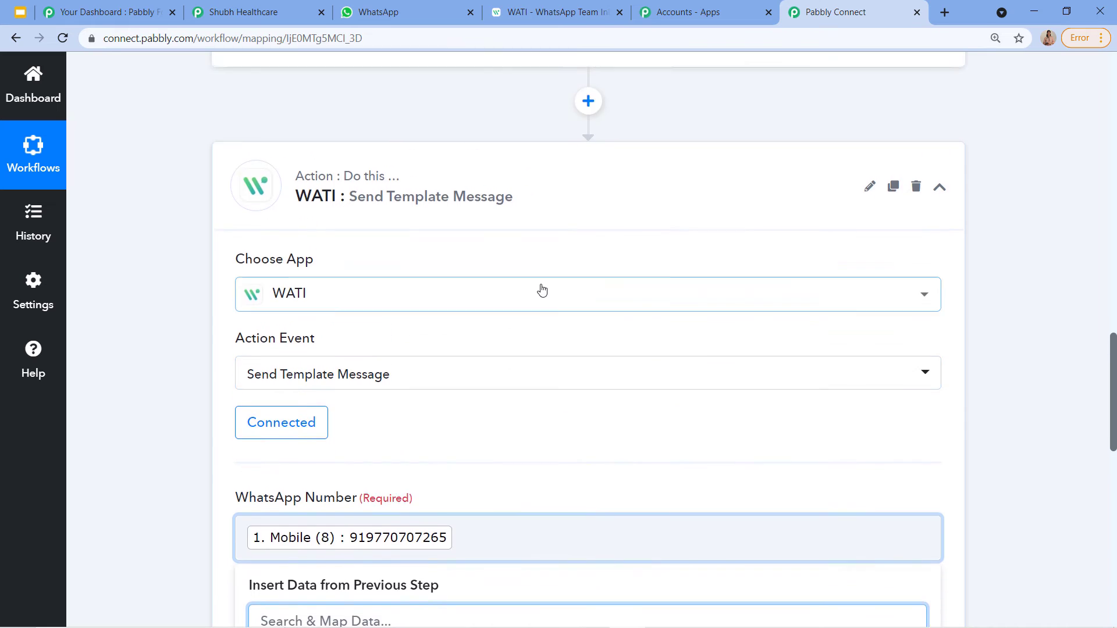
scroll(541, 289, up, 3)
drag(603, 164, 745, 174)
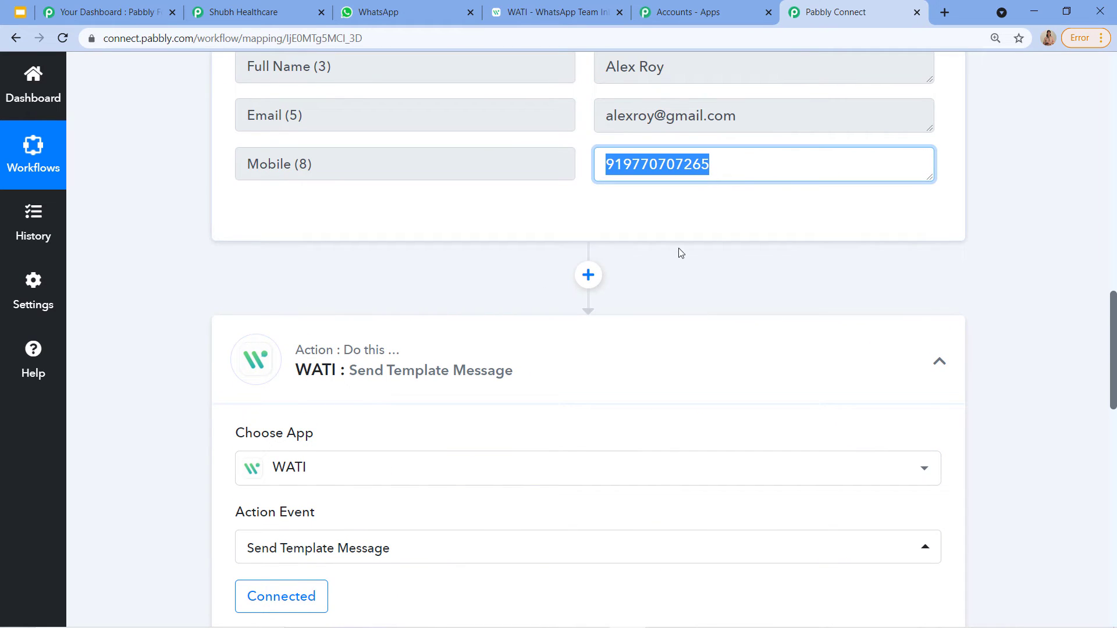
scroll(679, 250, down, 1)
click(599, 291)
scroll(407, 220, down, 3)
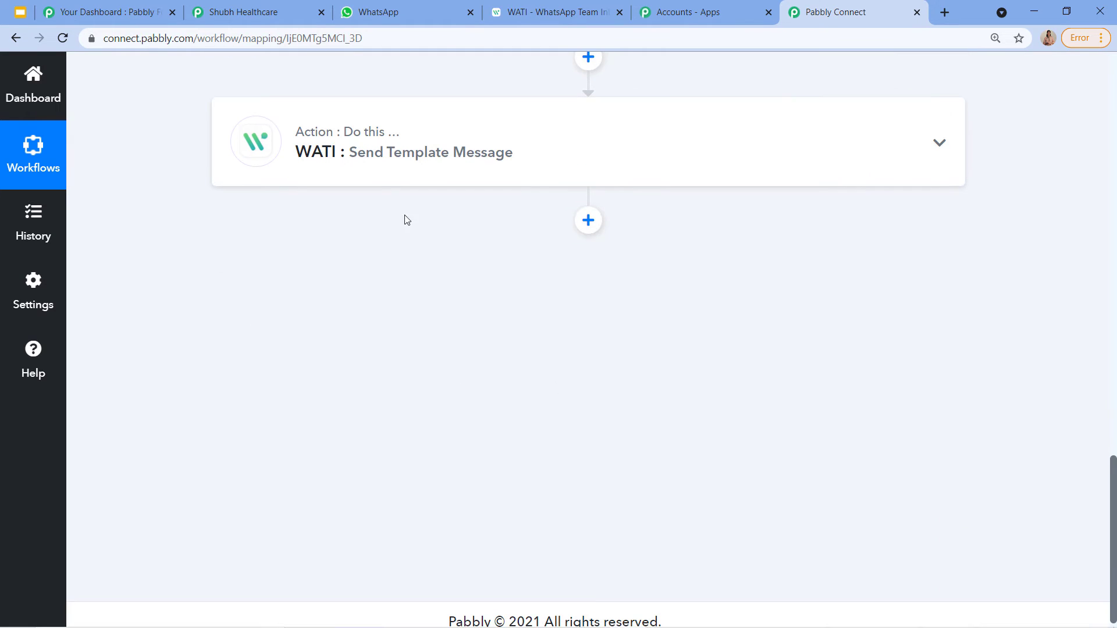
click(399, 172)
scroll(335, 372, down, 2)
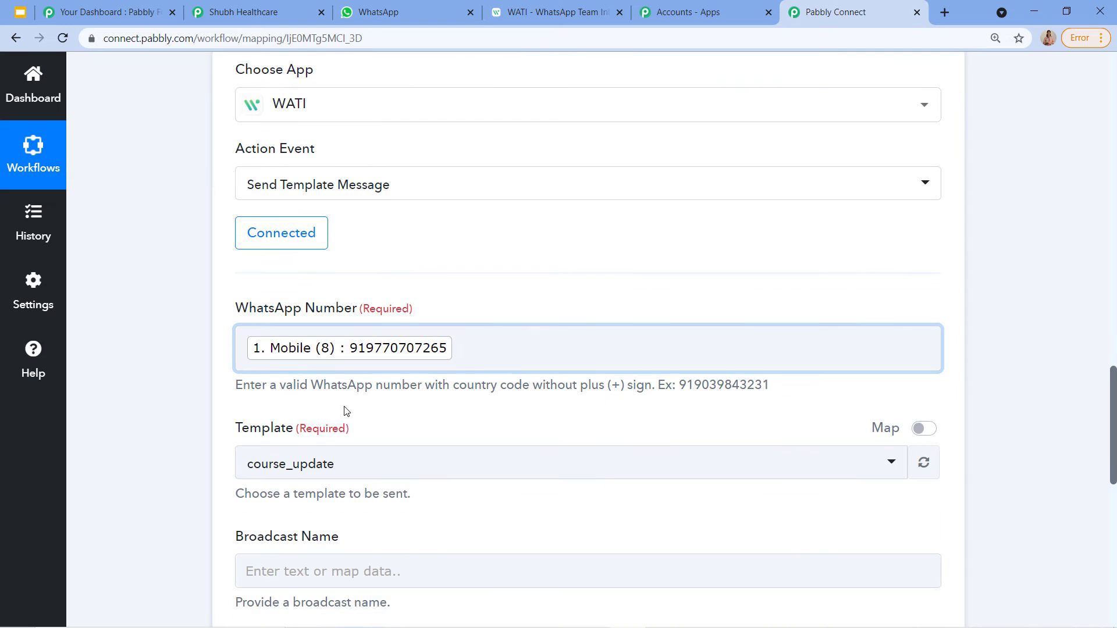
scroll(346, 412, down, 1)
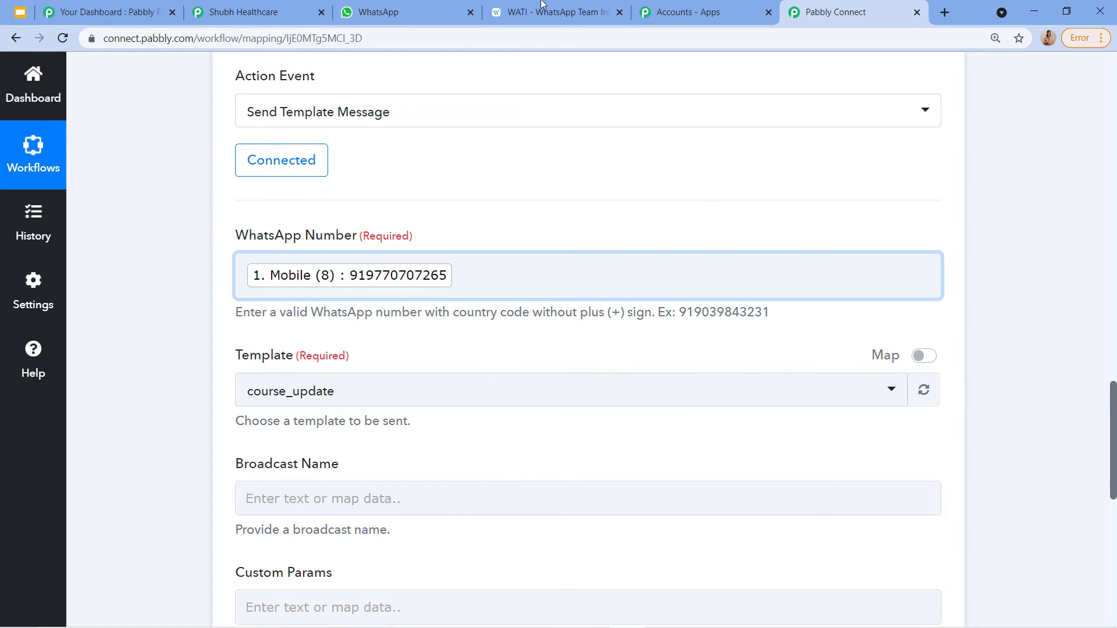
Step: Open WATI's Template Messages under Broadcast and search the templates for 'Se'
click(541, 6)
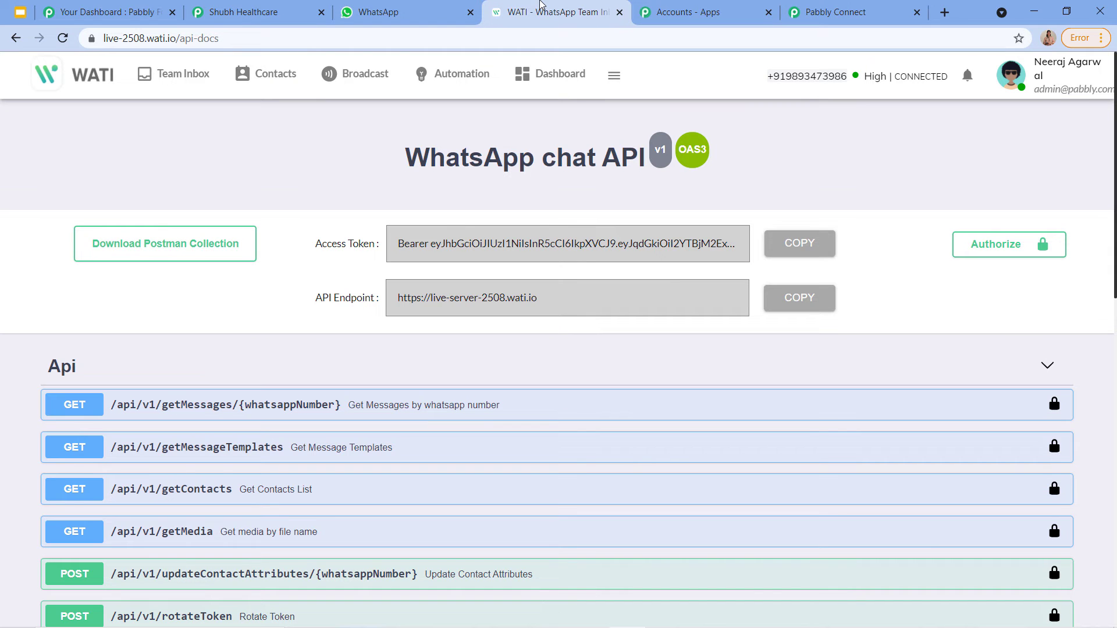
click(358, 86)
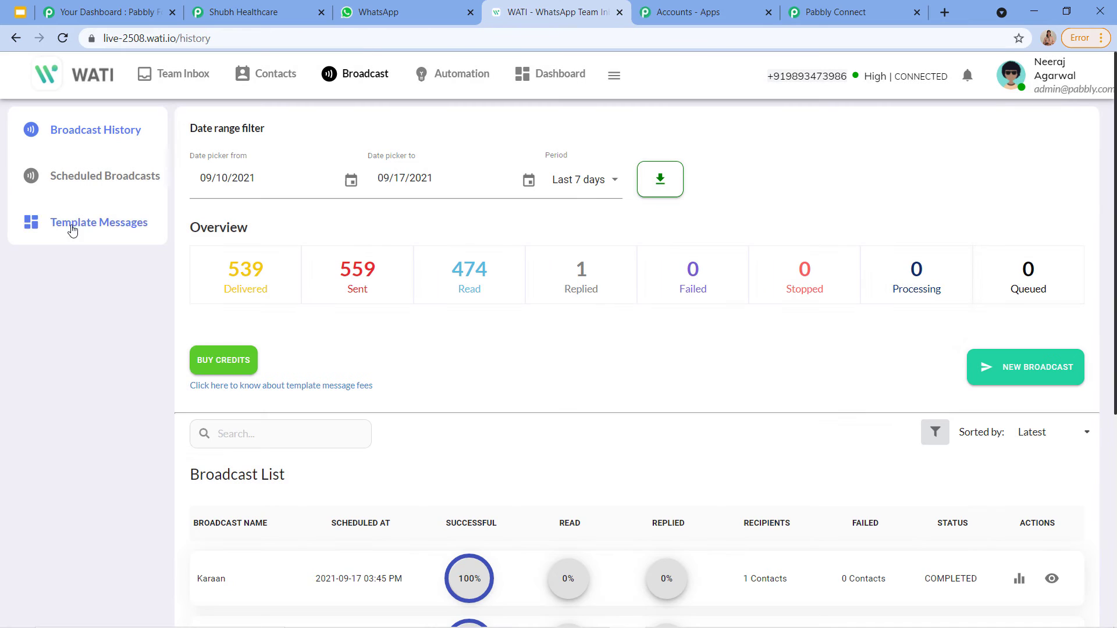
click(83, 225)
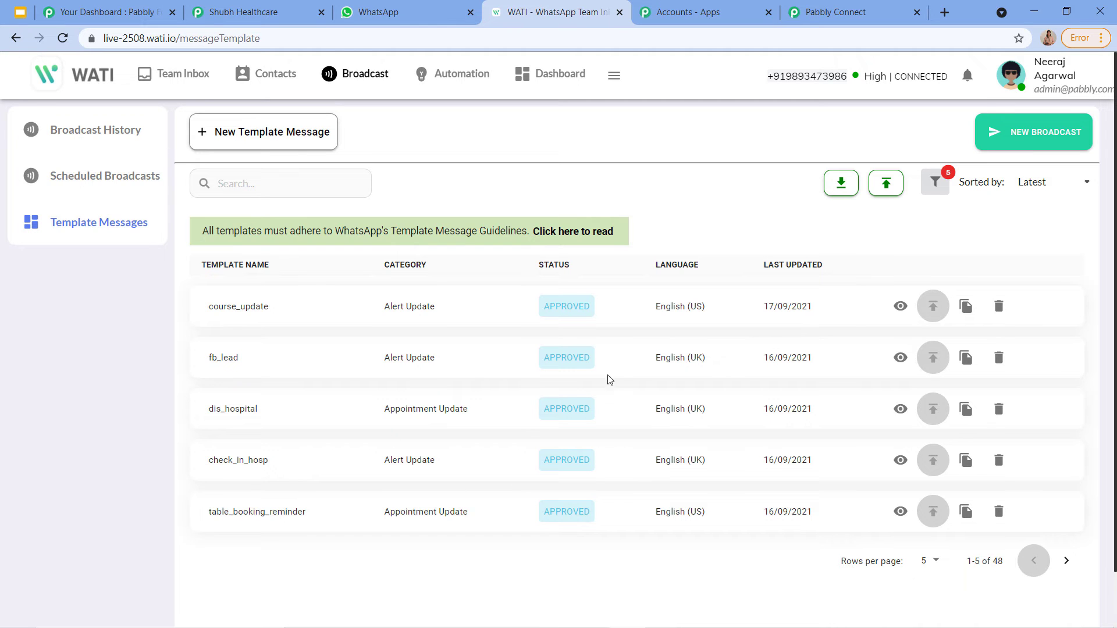
click(1067, 561)
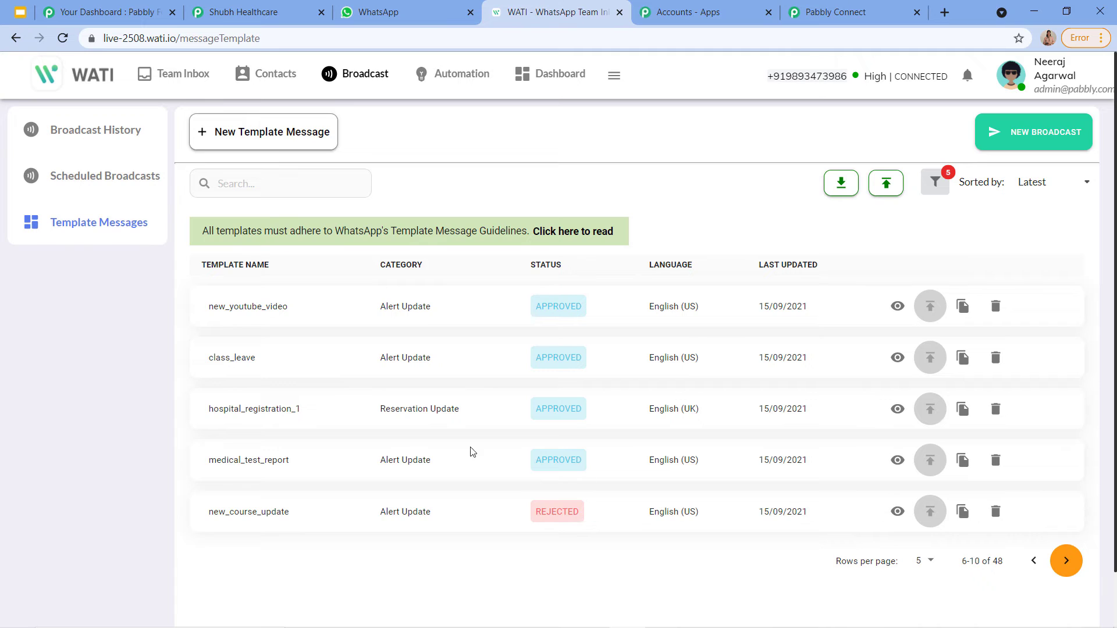
click(277, 188)
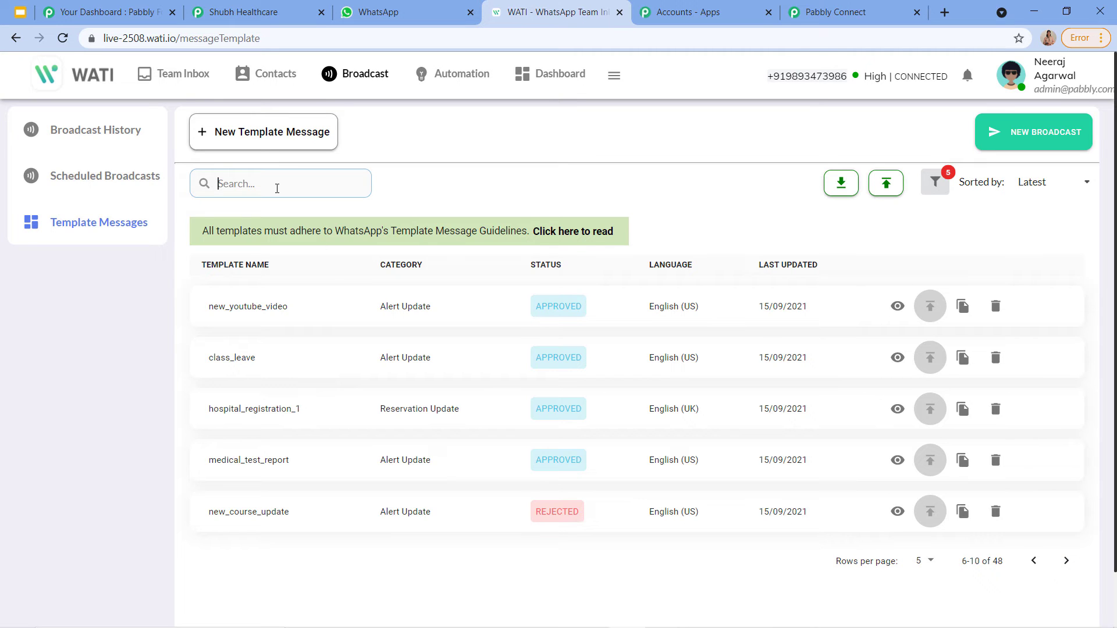
text(Send)
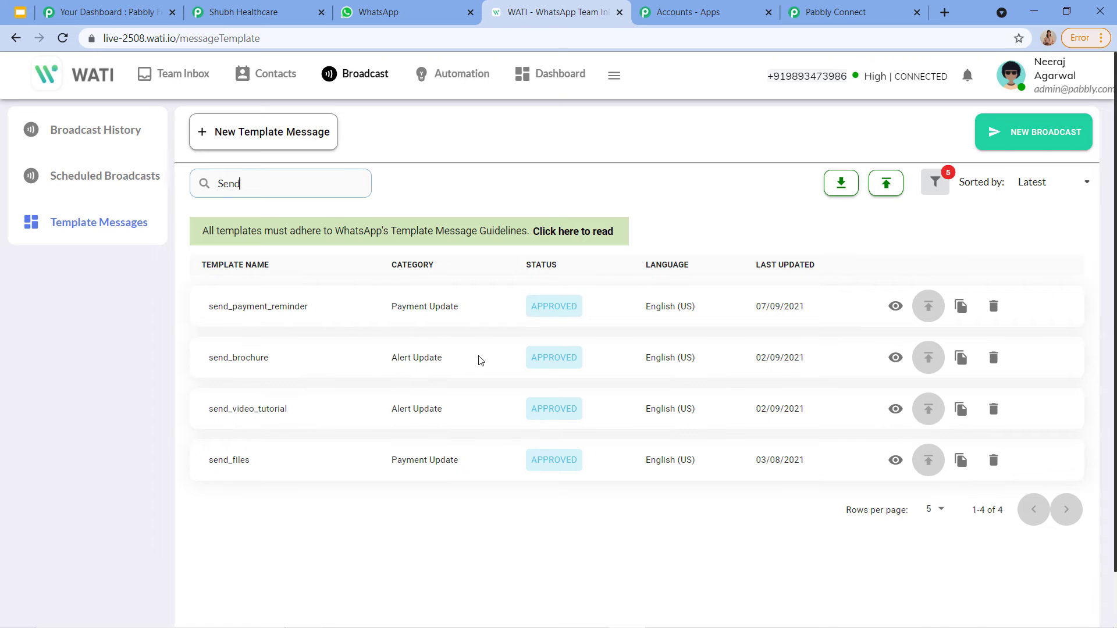
click(894, 359)
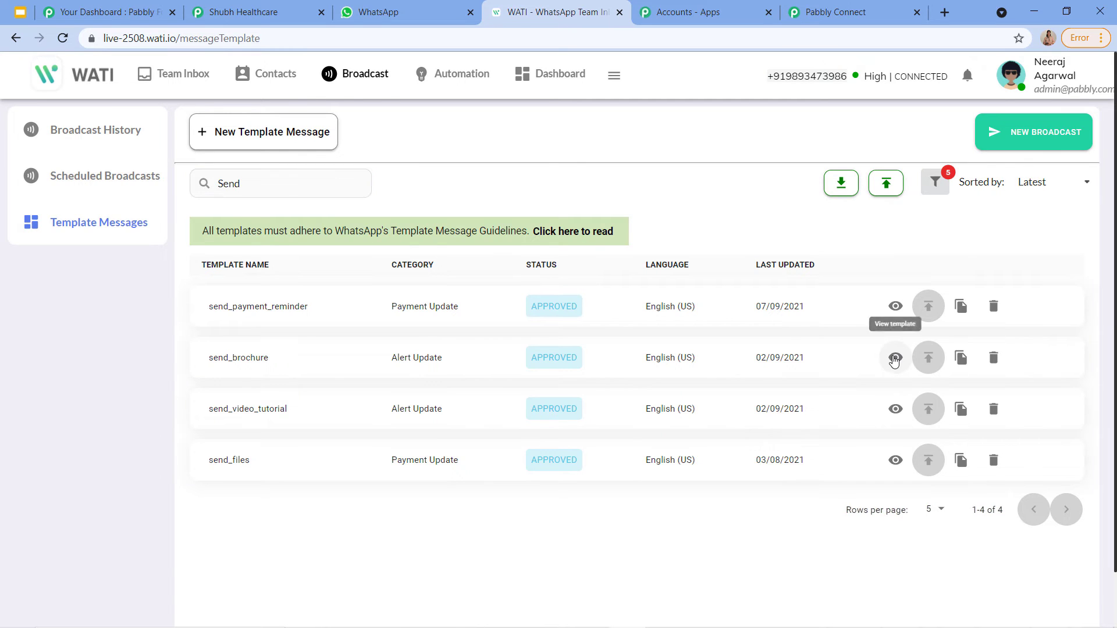
scroll(761, 299, down, 1)
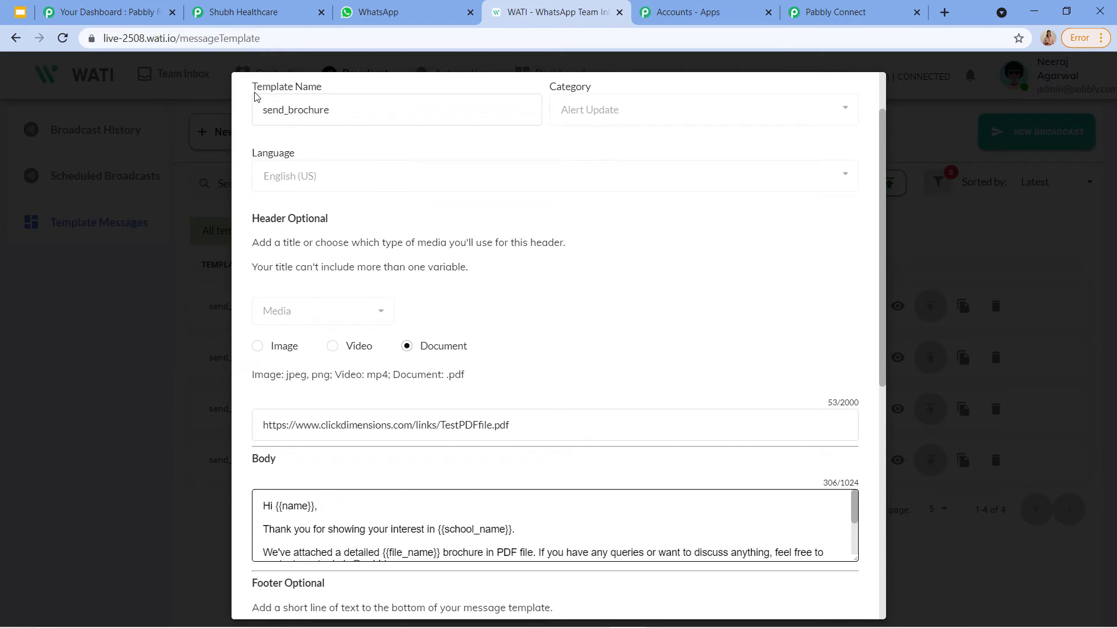
scroll(434, 212, down, 2)
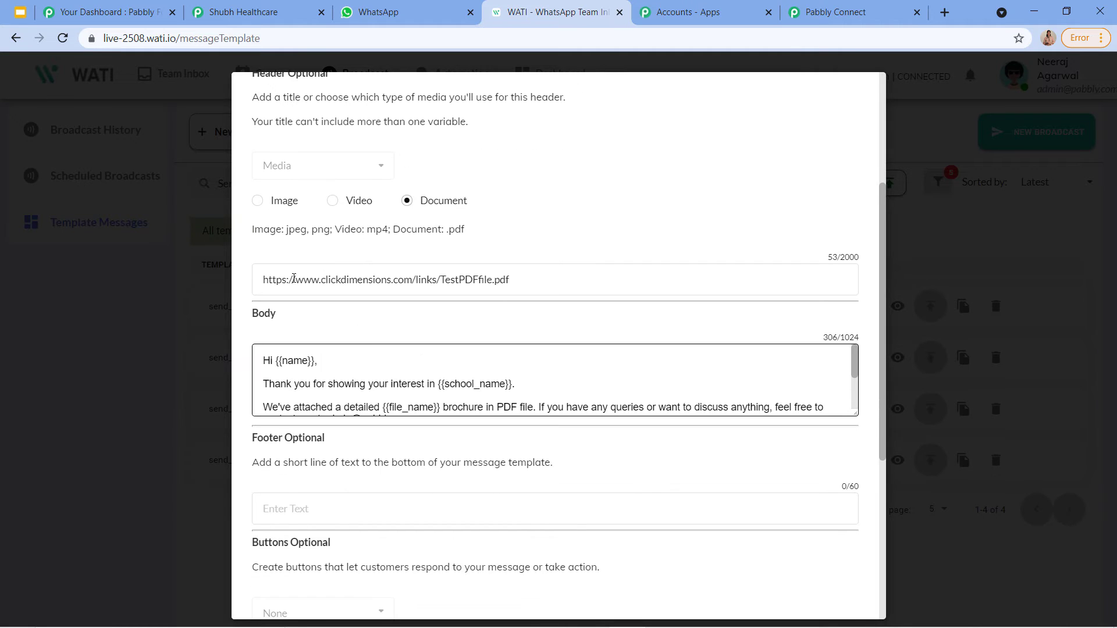
drag(270, 282, 559, 280)
click(622, 257)
drag(855, 413, 884, 620)
scroll(461, 130, down, 3)
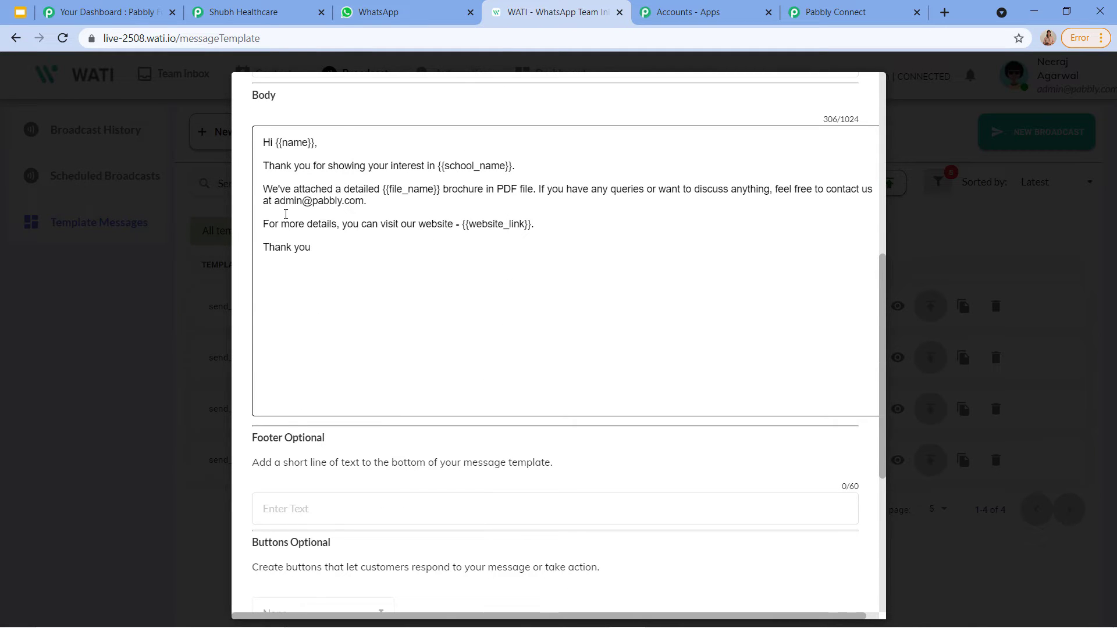
scroll(479, 216, up, 3)
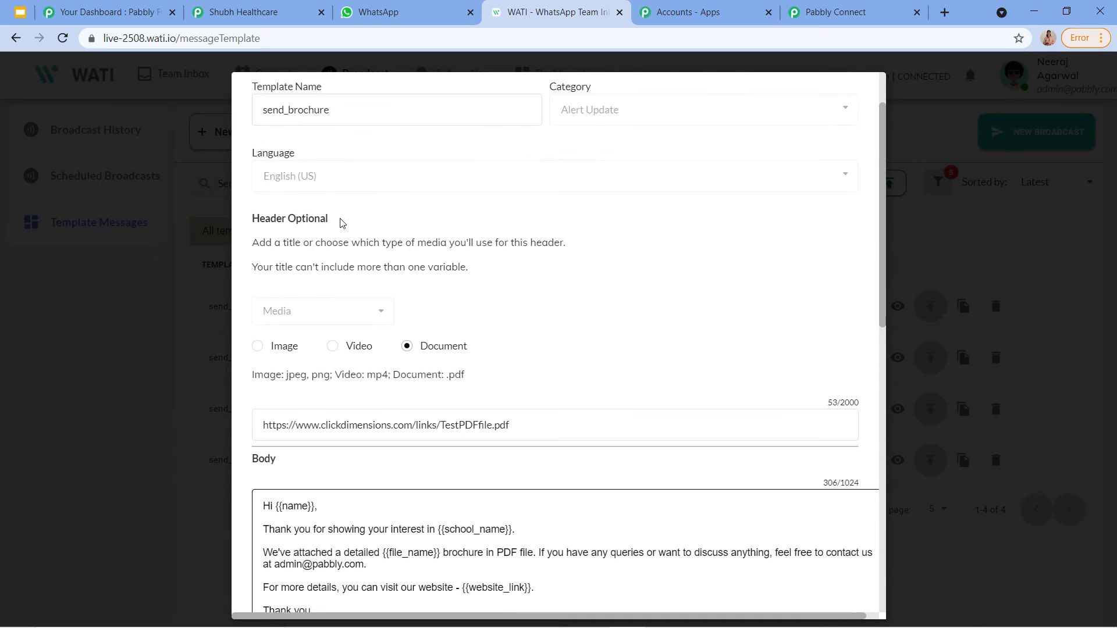
scroll(373, 281, down, 2)
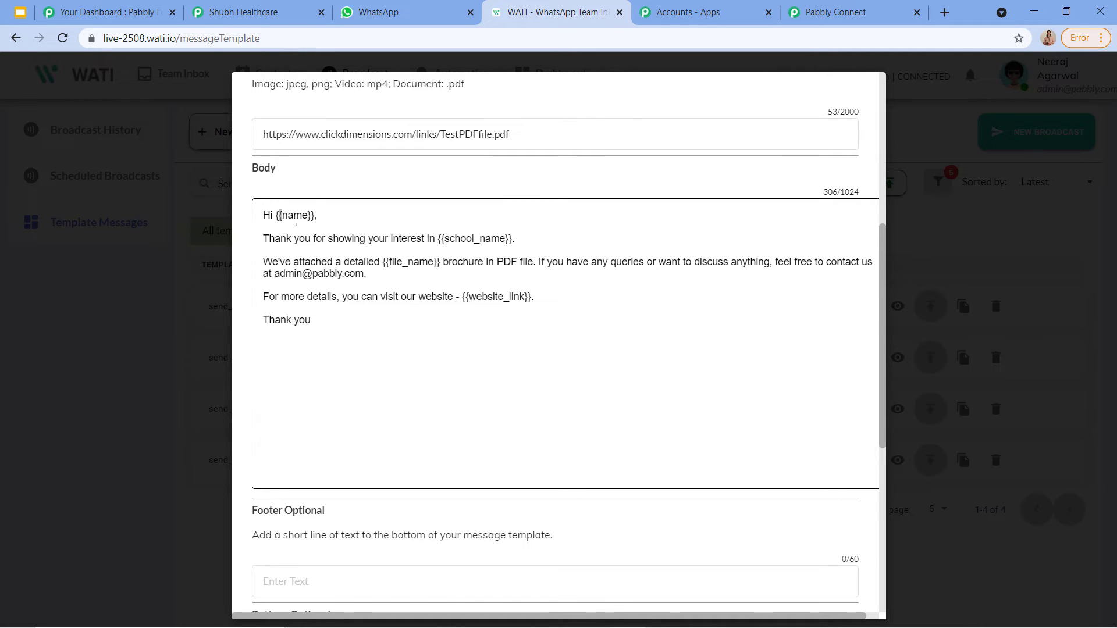
drag(296, 221, 316, 225)
drag(438, 238, 499, 252)
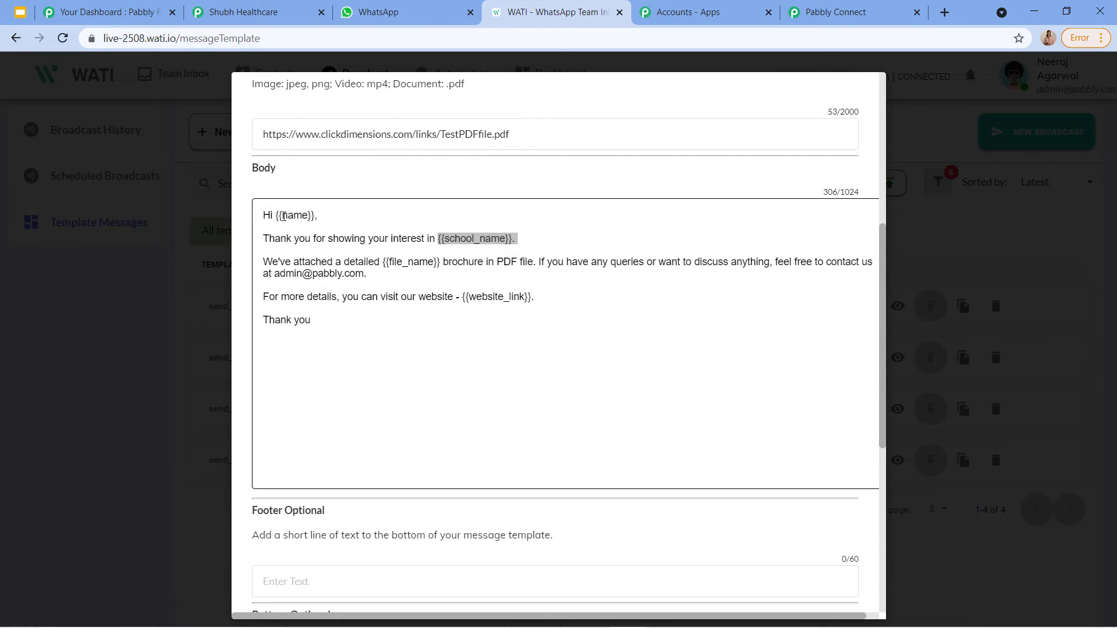
click(926, 285)
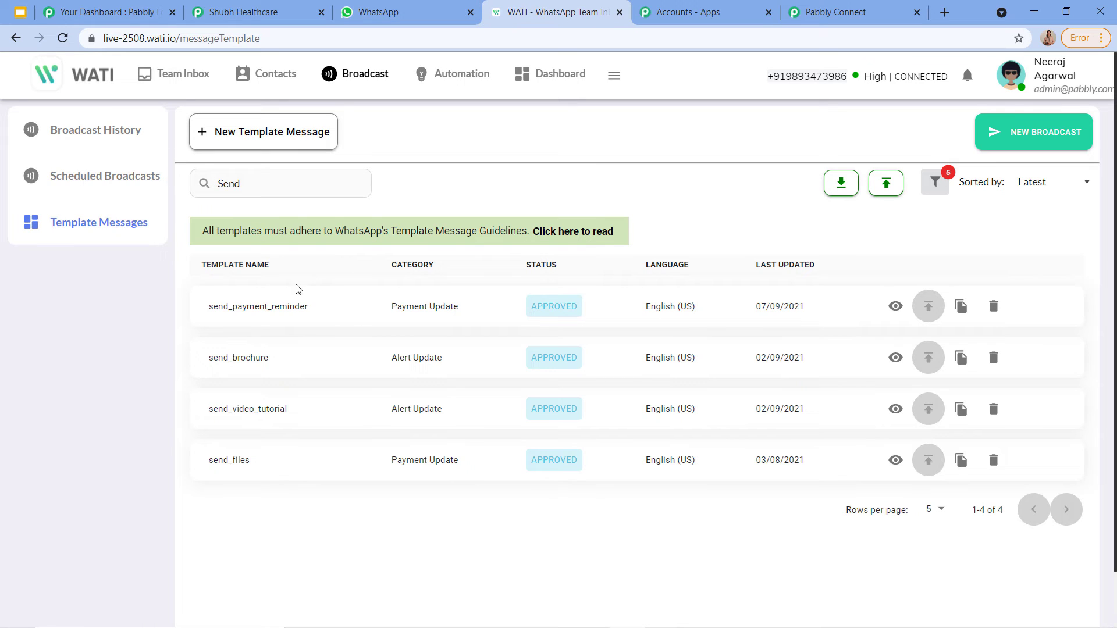
click(260, 148)
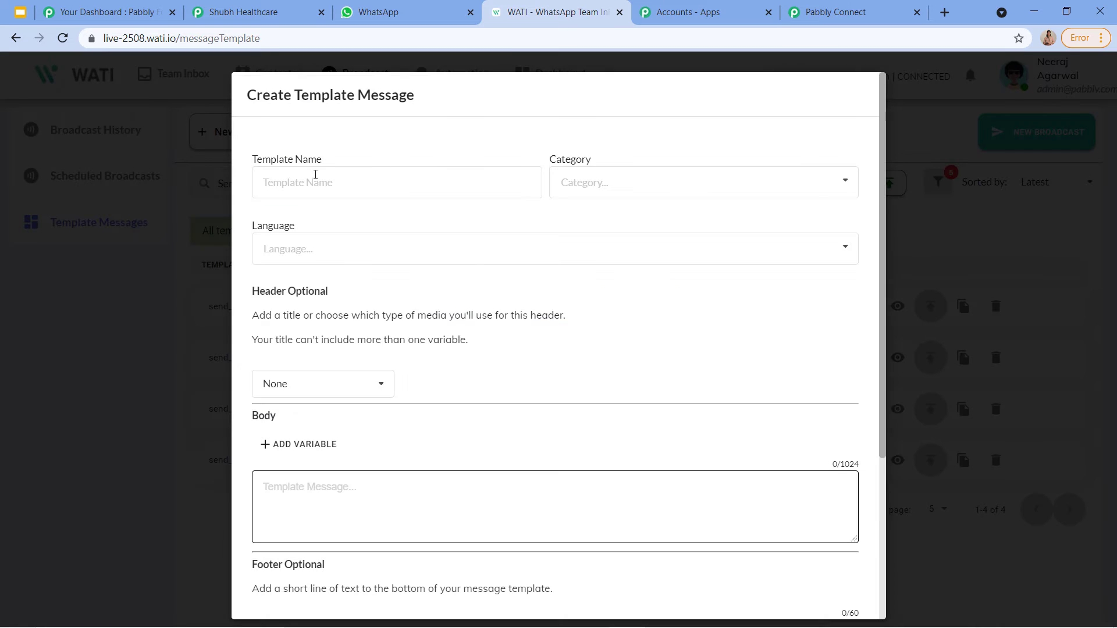
click(558, 182)
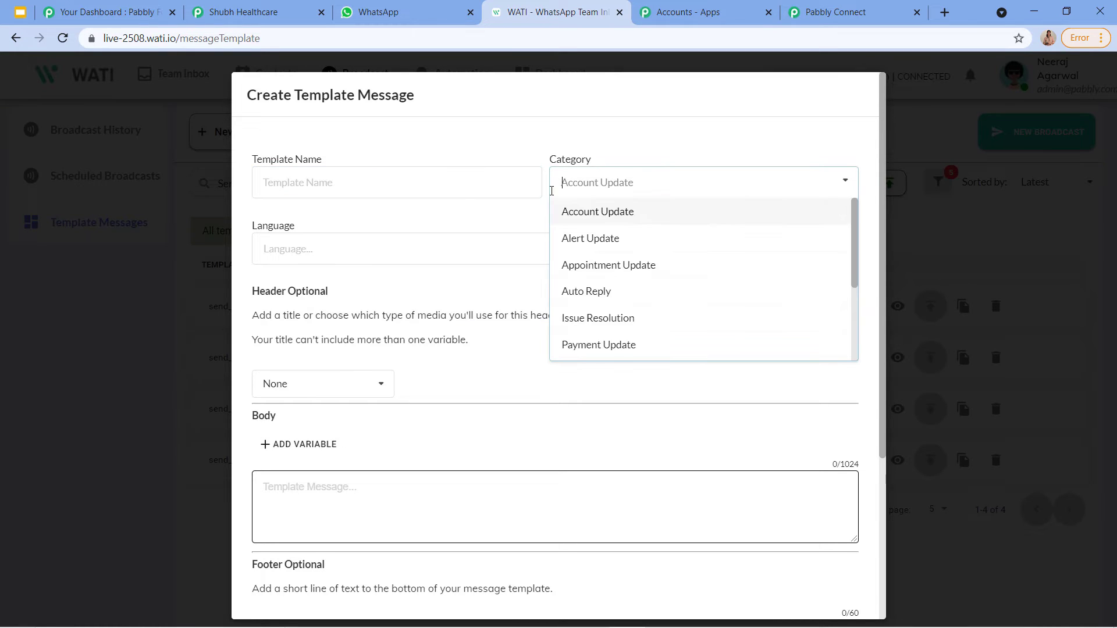
click(359, 213)
scroll(454, 242, down, 4)
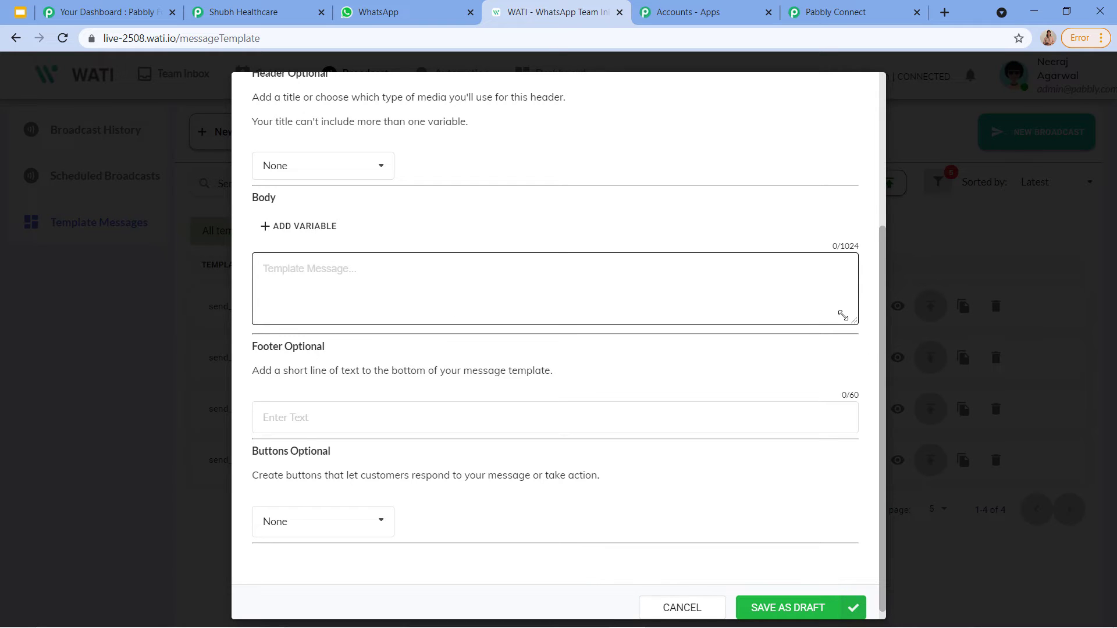
drag(854, 321, 856, 609)
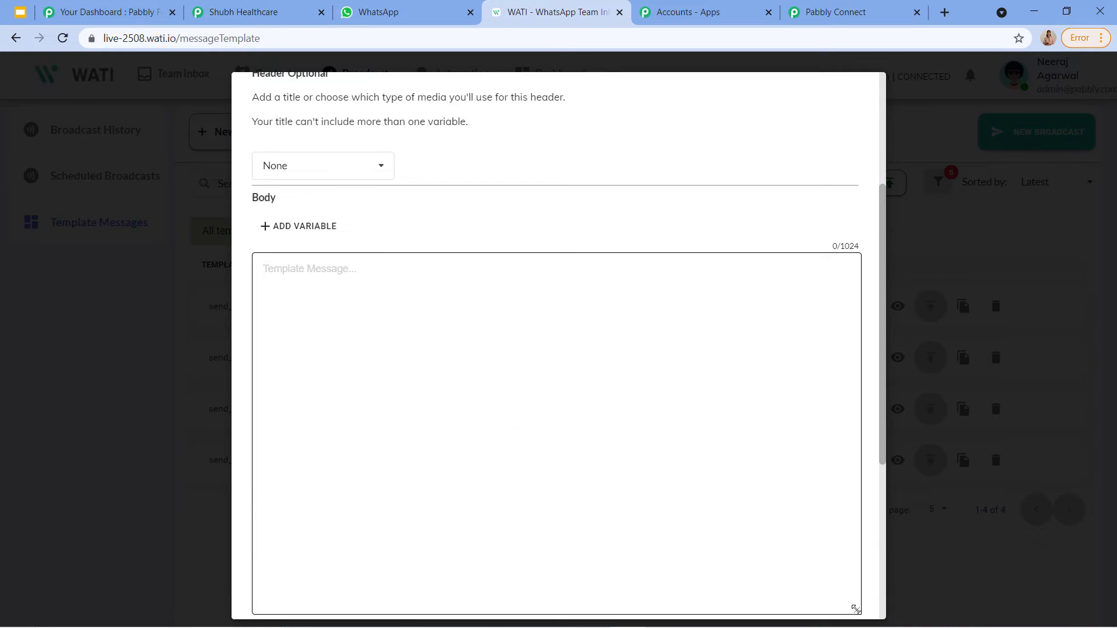
scroll(461, 300, down, 3)
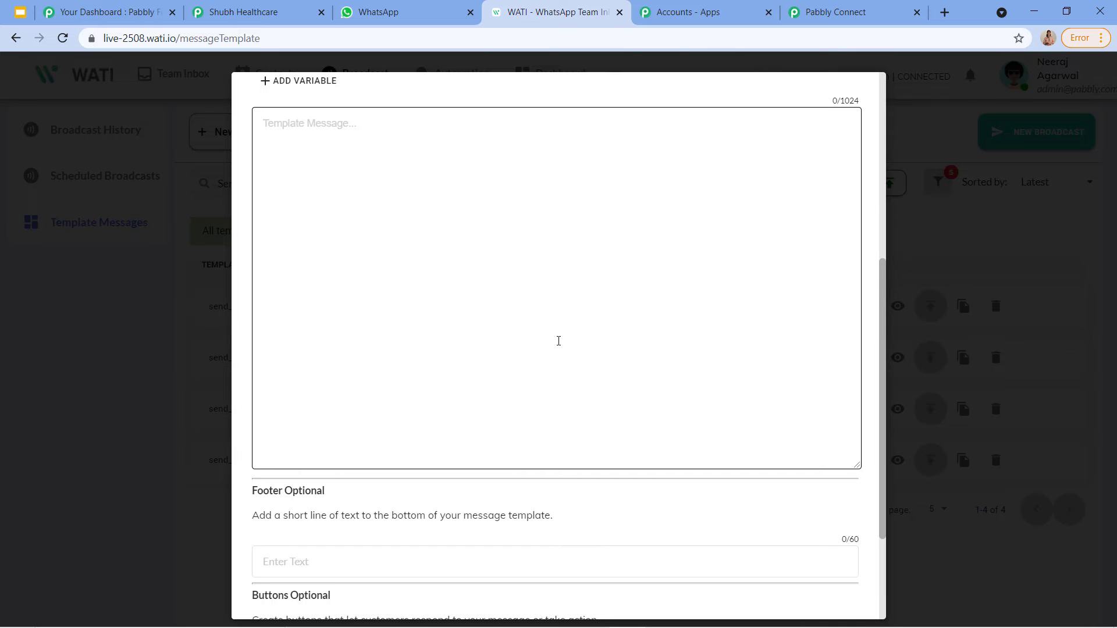
scroll(624, 327, down, 3)
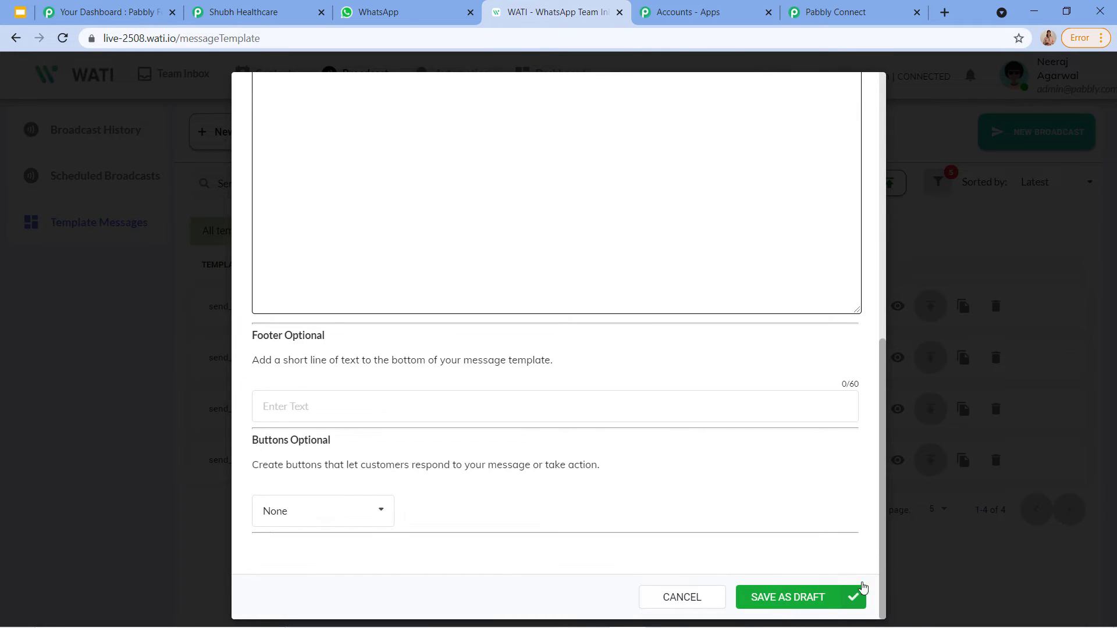
click(919, 272)
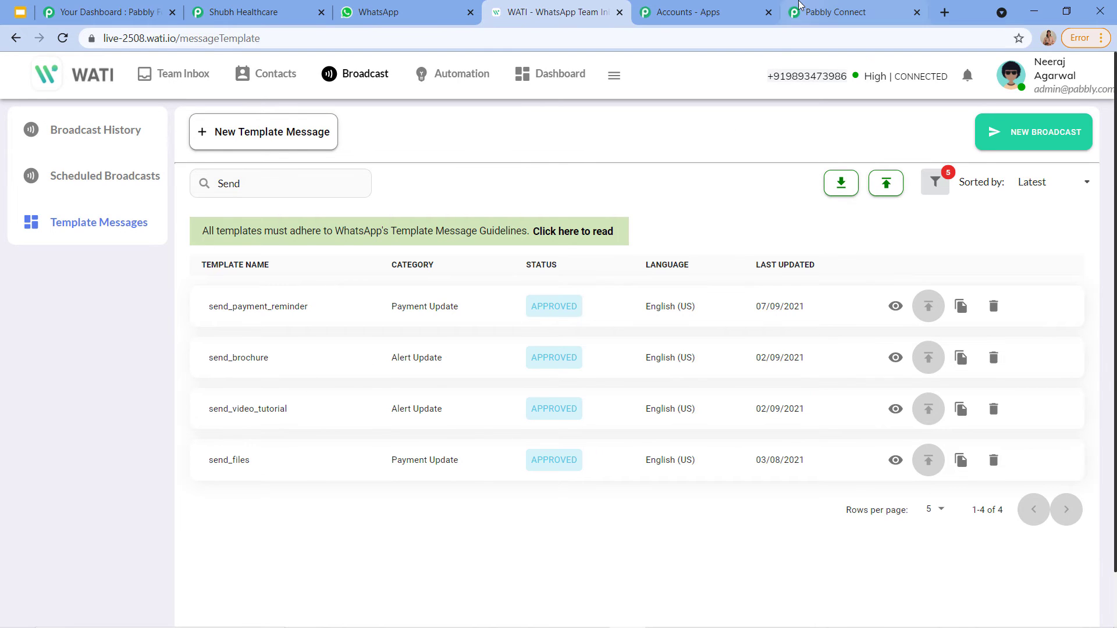
Step: Select the send_brochure template in the WATI action's Template dropdown
click(838, 12)
click(367, 391)
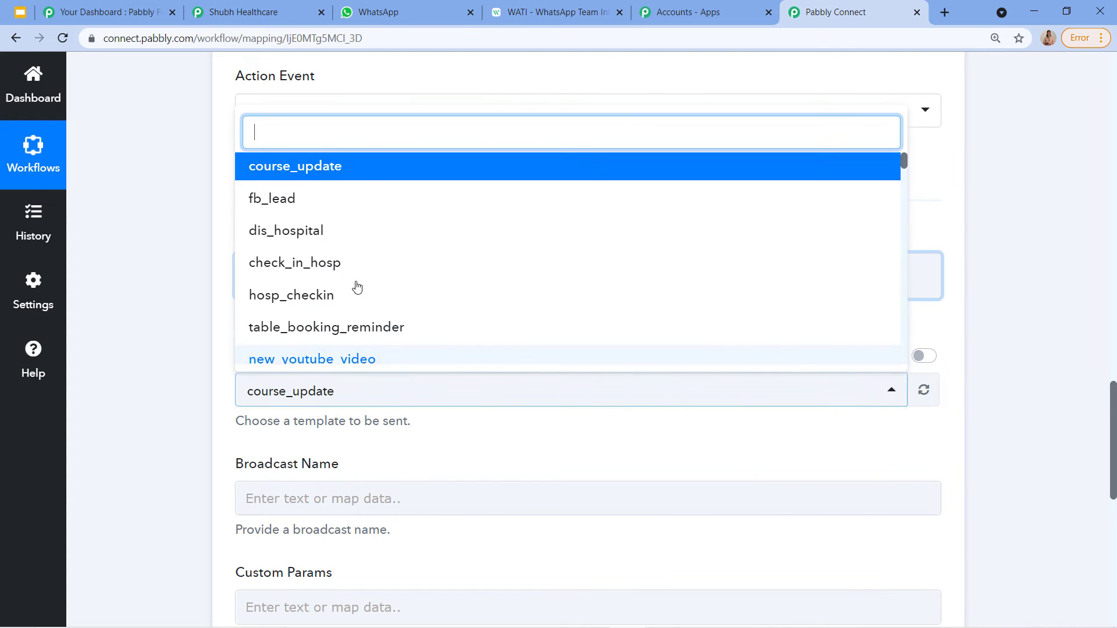
text(send)
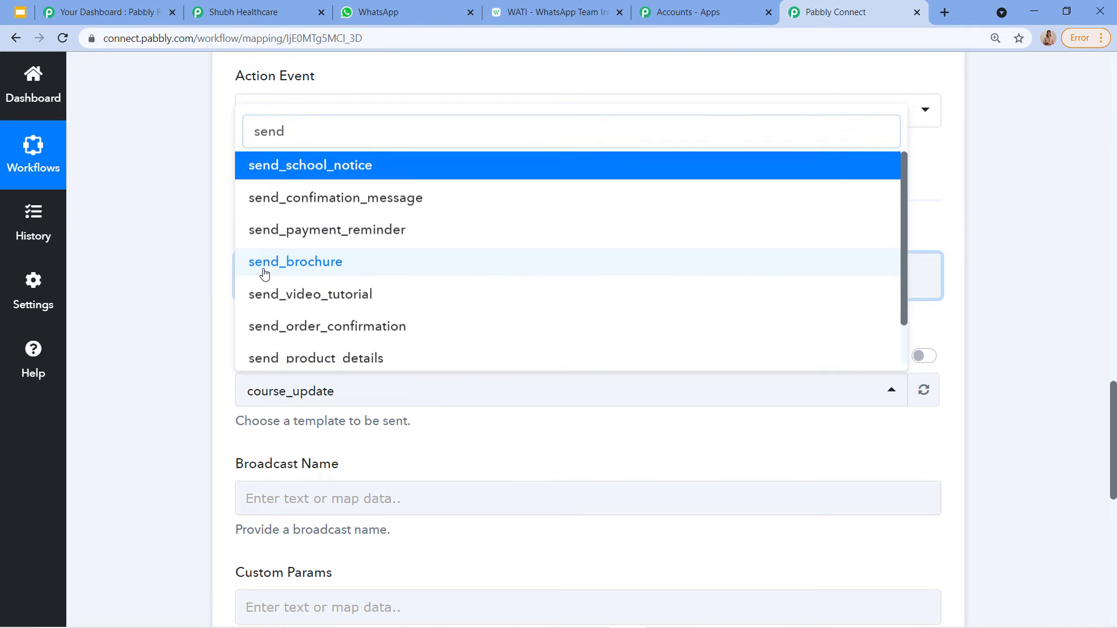
click(265, 268)
scroll(304, 289, down, 1)
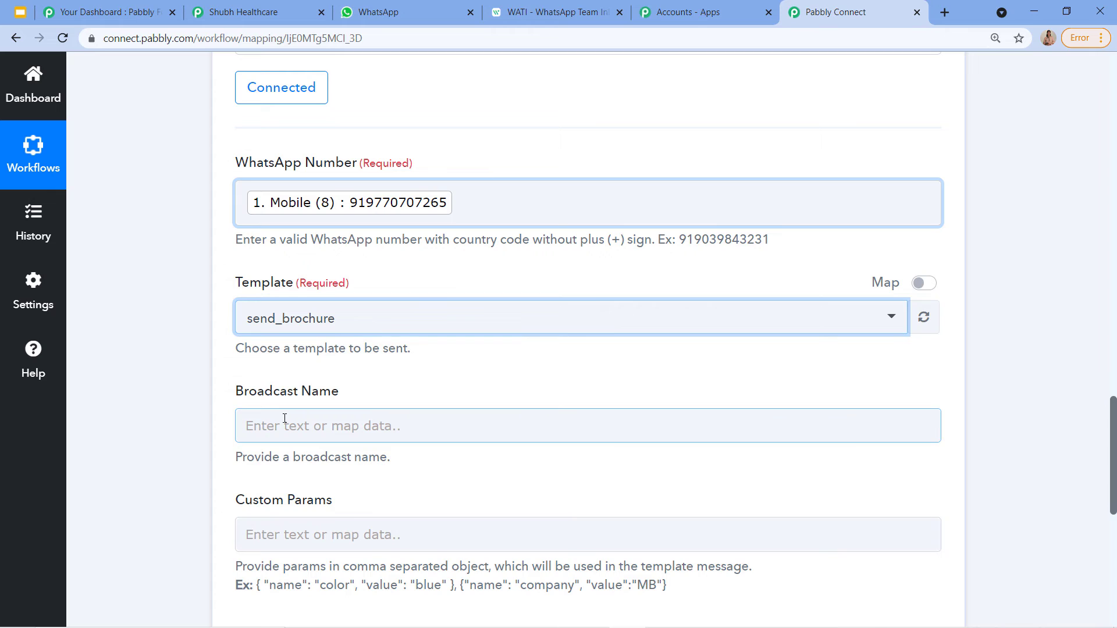
scroll(285, 418, down, 1)
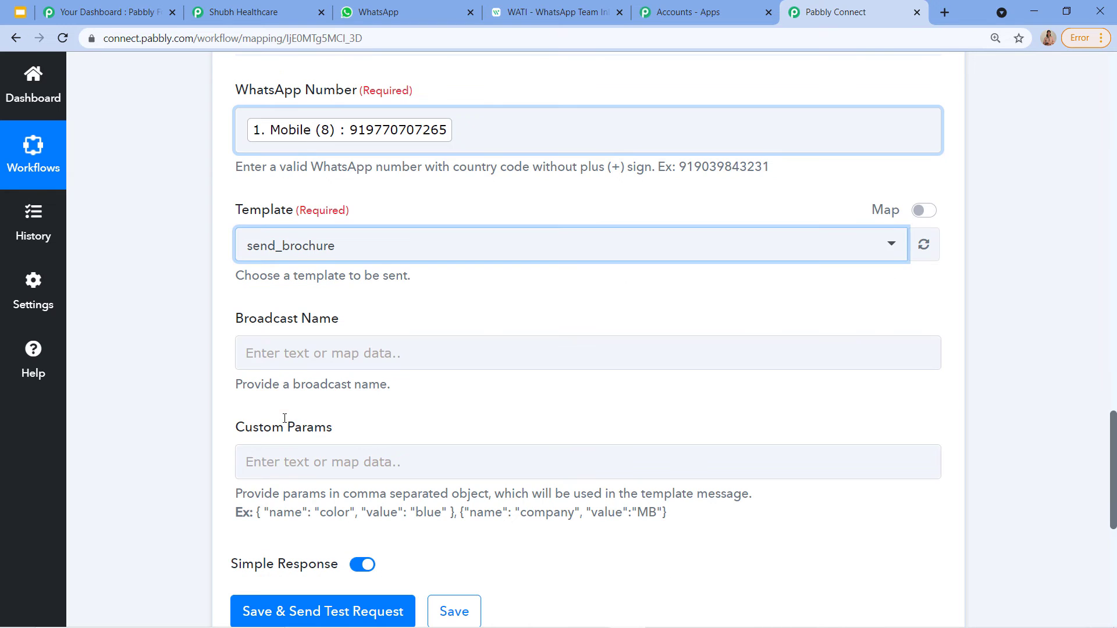
Step: Enter 'Shubh Healthcare' as the Broadcast Name
click(284, 349)
text(Subh)
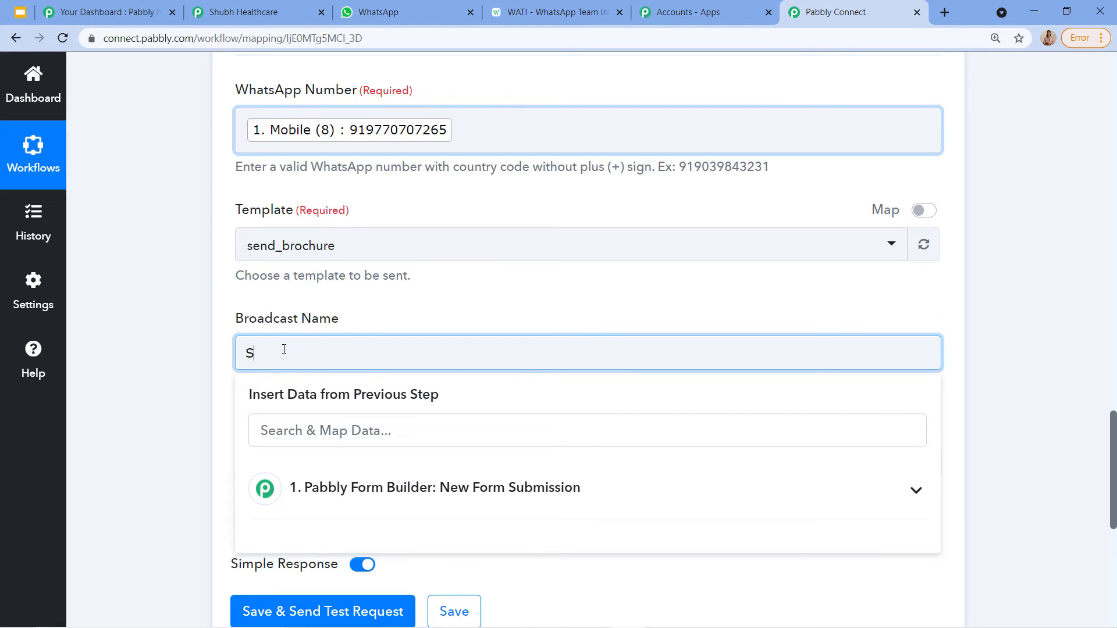
key(BackSpace)
key(BackSpace)
text(ub)
key(BackSpace)
key(BackSpace)
text(hubh Healthcare)
Step: Review WATI's Broadcast History list of completed broadcasts, then return to Pabbly Connect
click(550, 12)
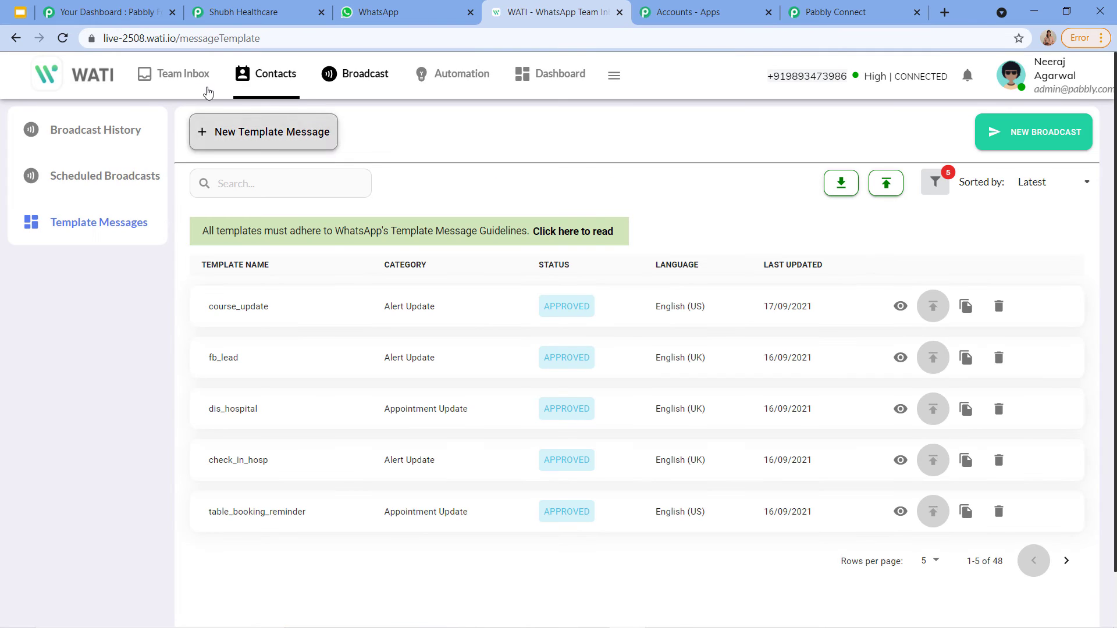
click(74, 136)
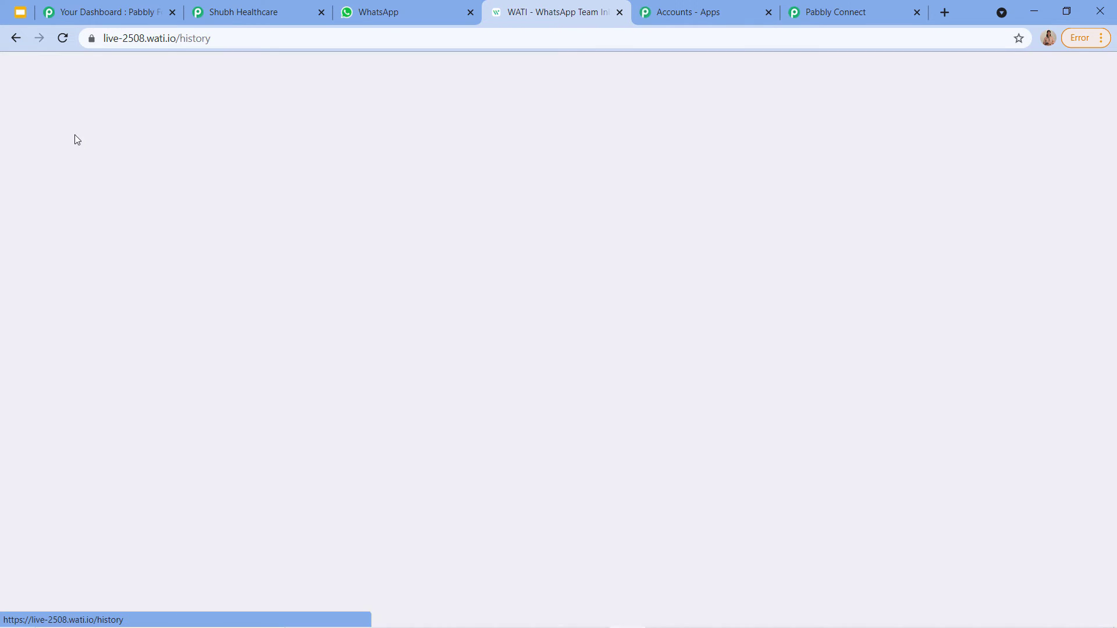
scroll(244, 516, down, 1)
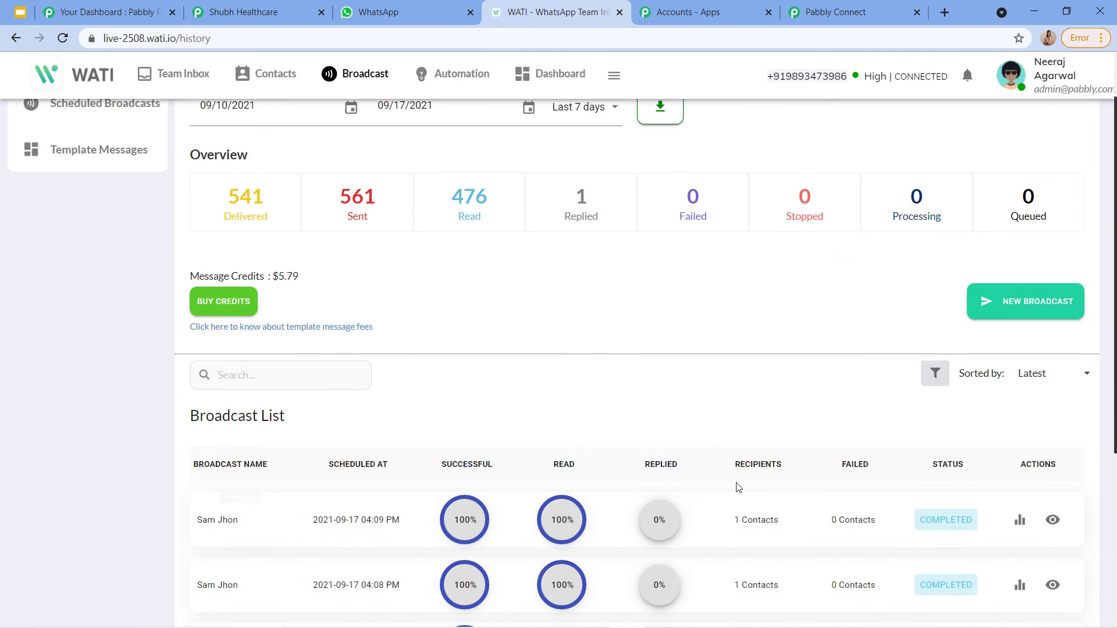
scroll(789, 498, down, 2)
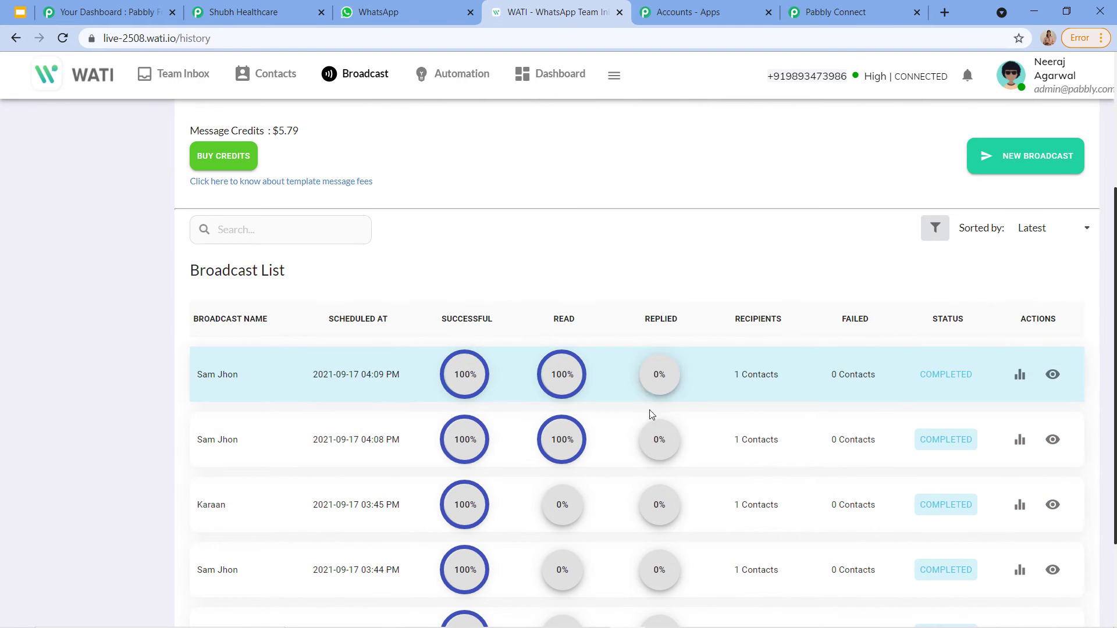
click(859, 9)
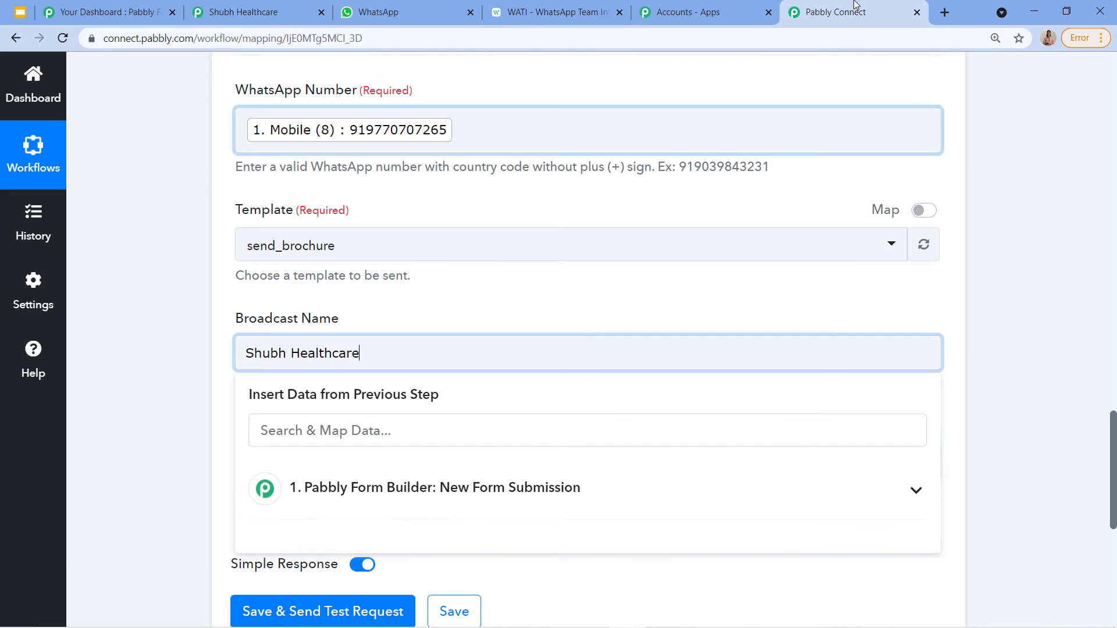
Step: Dismiss the Insert Data suggestions under Broadcast Name and scroll to the empty Custom Params field
click(442, 316)
scroll(330, 362, down, 1)
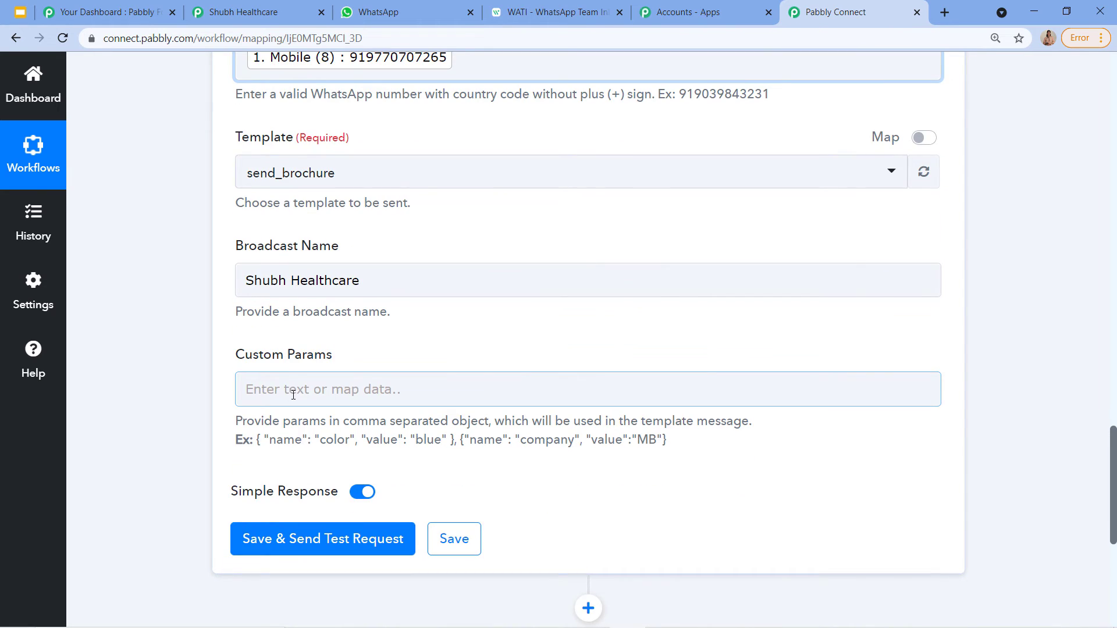
scroll(294, 395, up, 2)
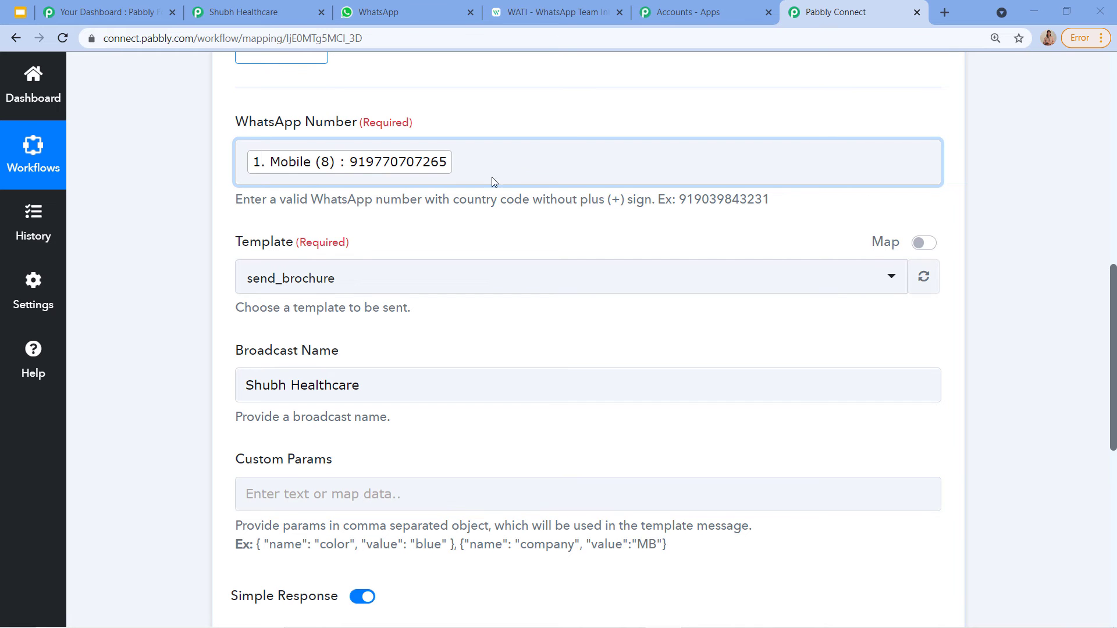
Step: Search WATI templates for 'sen' and open the send_brochure template preview
click(558, 13)
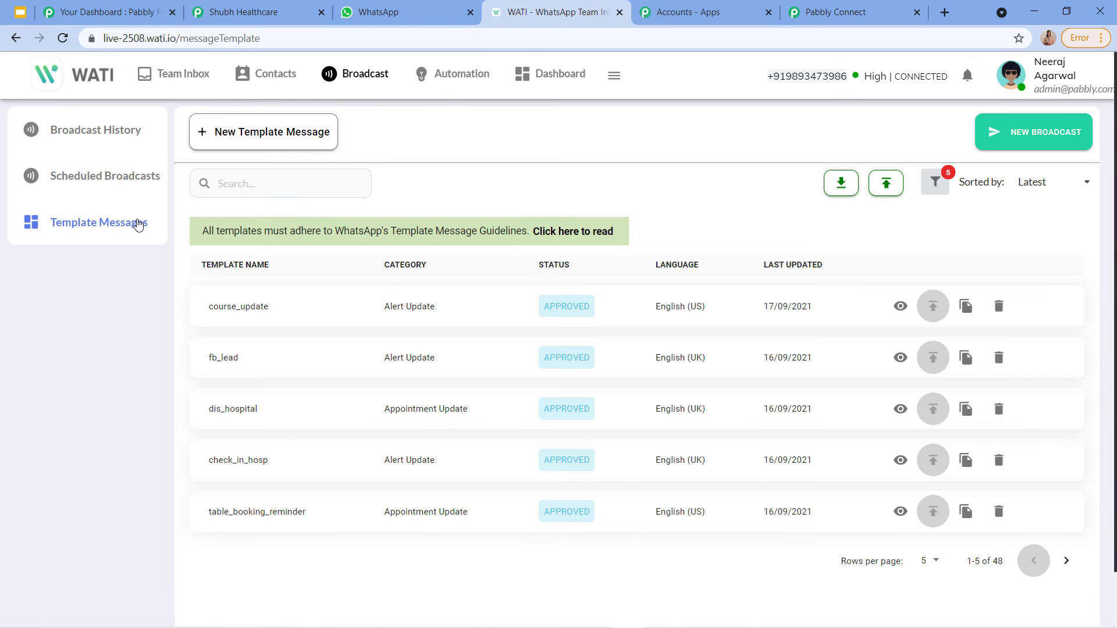
click(254, 185)
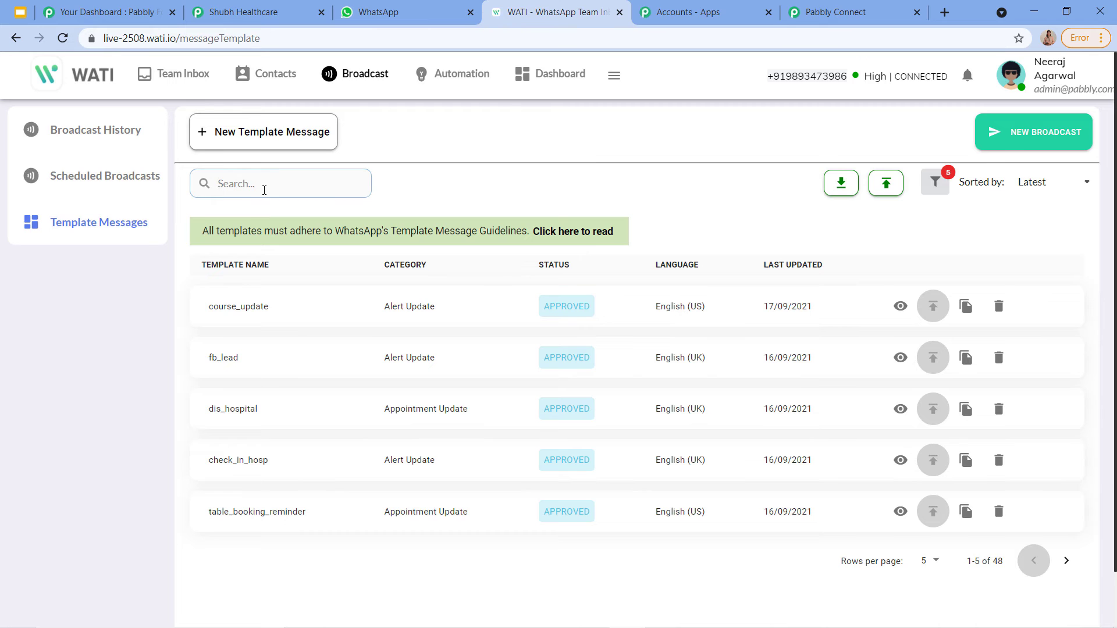
text(sed)
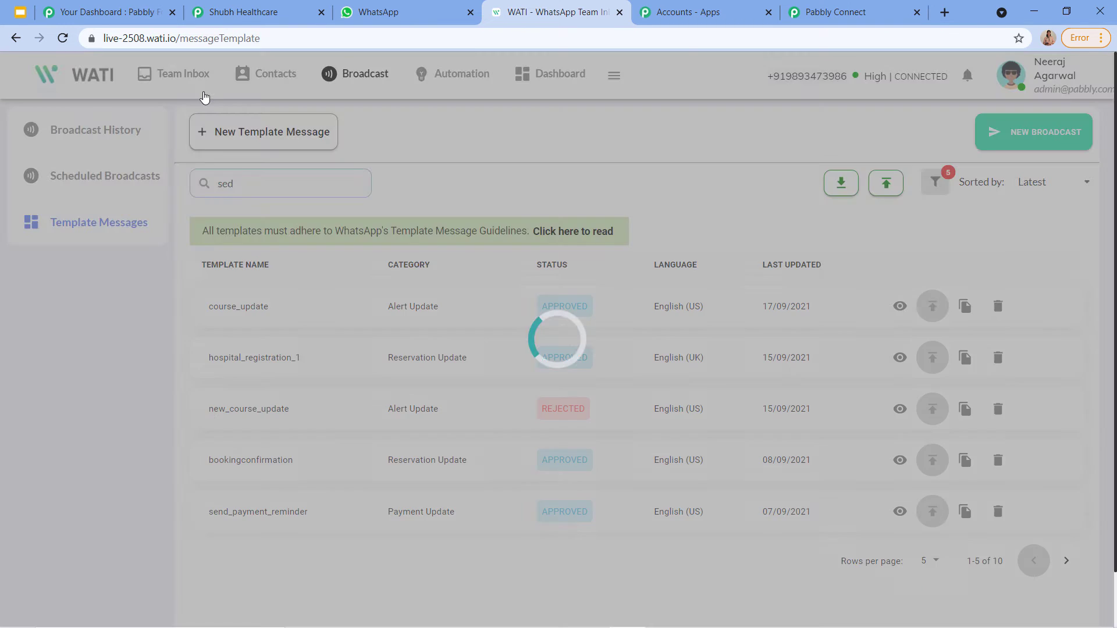
key(BackSpace)
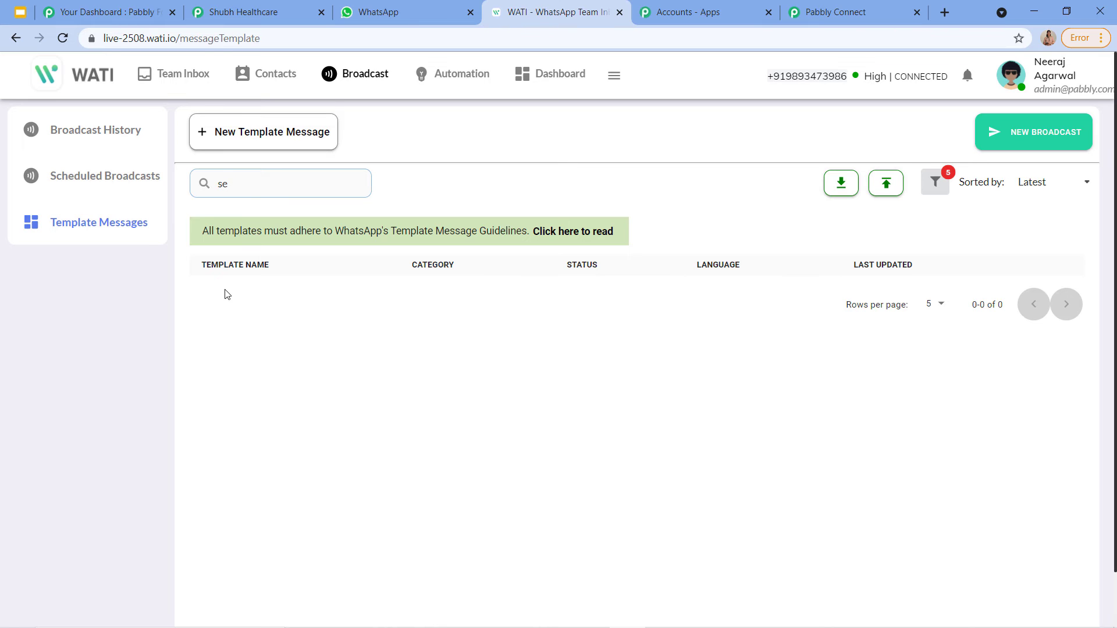
text(n)
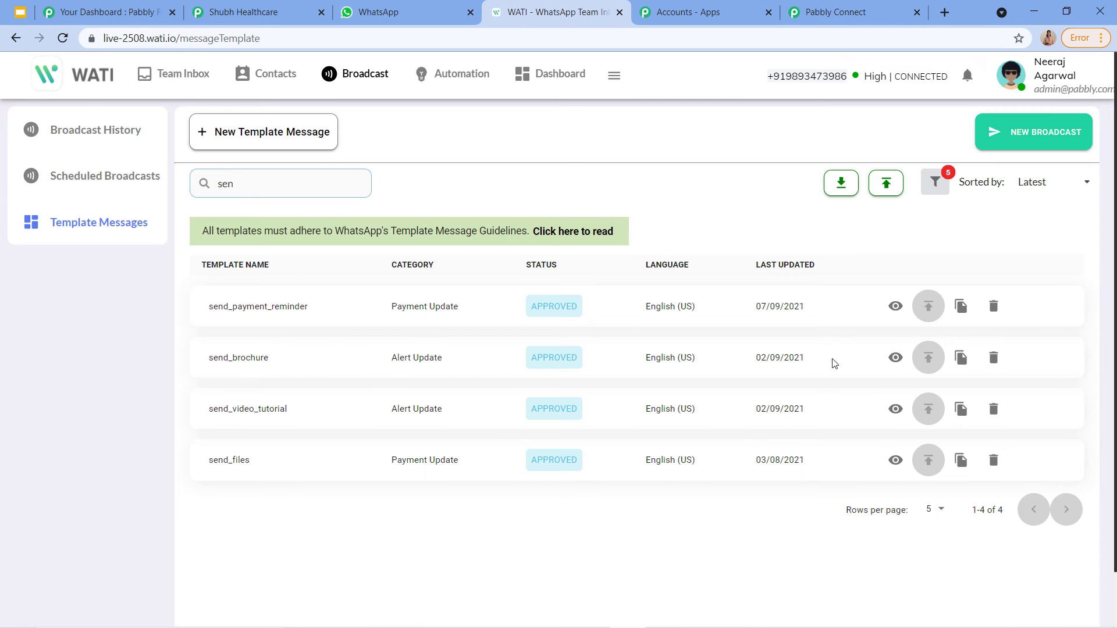
click(896, 358)
Step: Enlarge the template Body to read the full message and highlight the {{name}} placeholder
scroll(815, 382, down, 5)
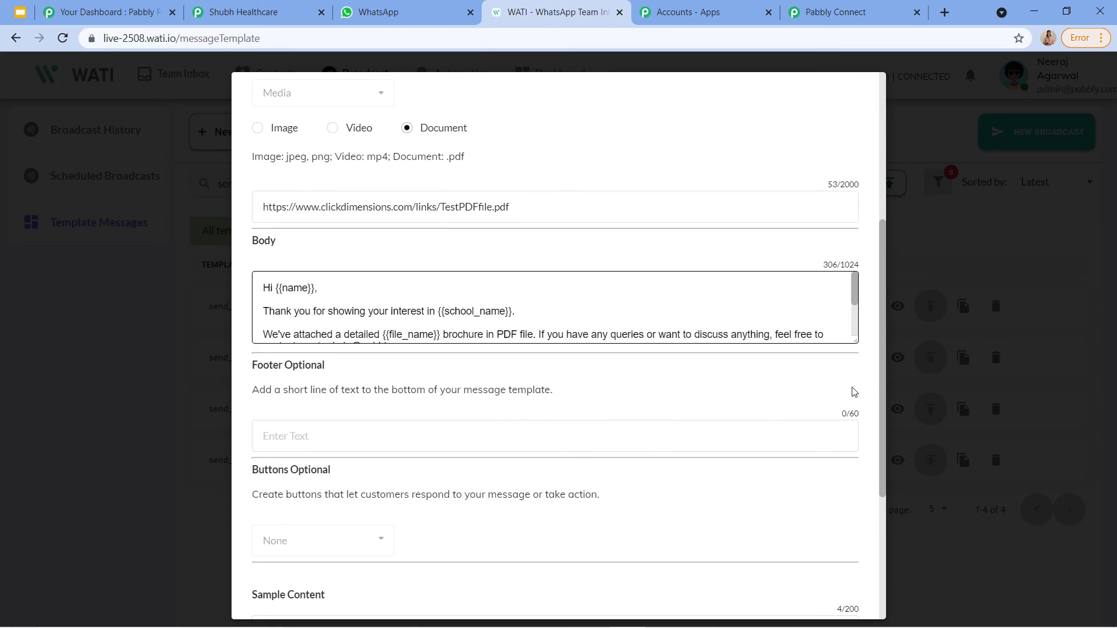
drag(855, 341, 876, 622)
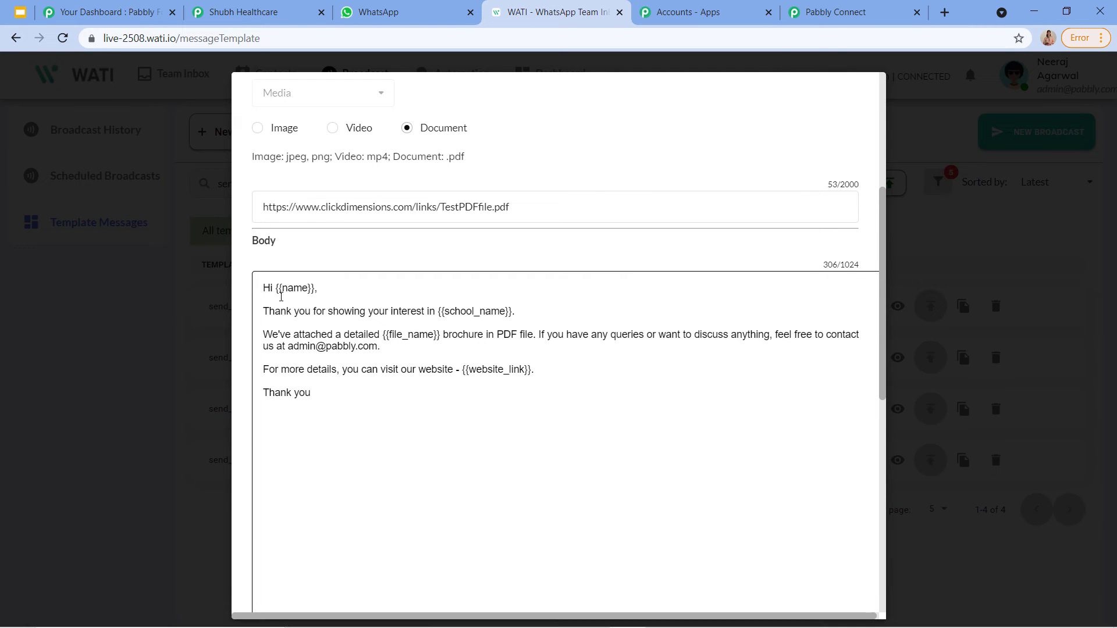
drag(278, 291, 380, 308)
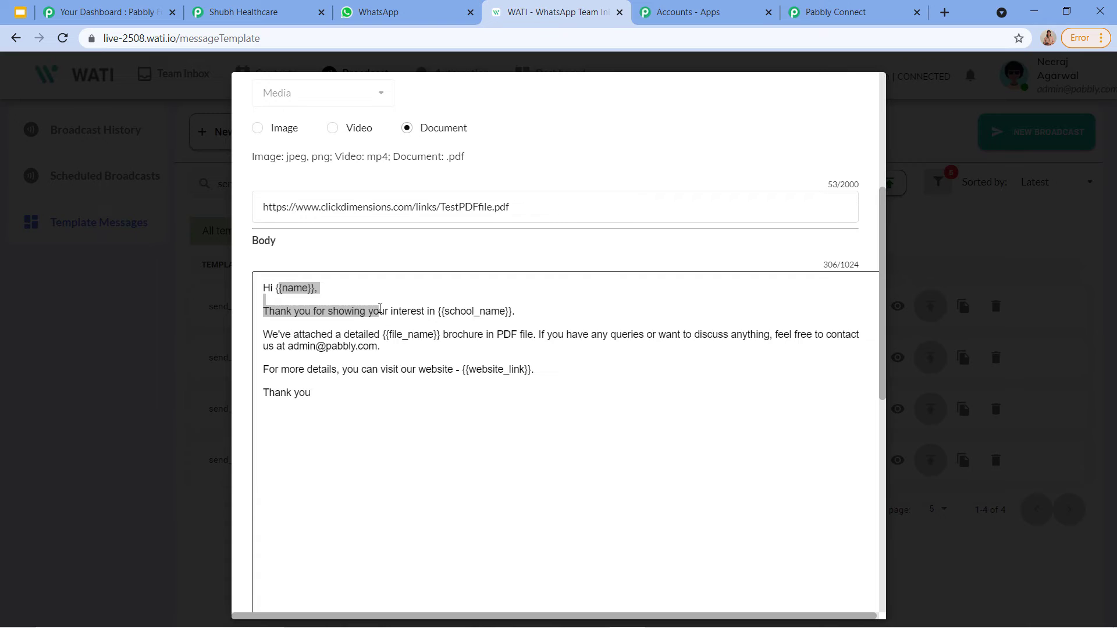
click(299, 288)
drag(280, 289, 348, 302)
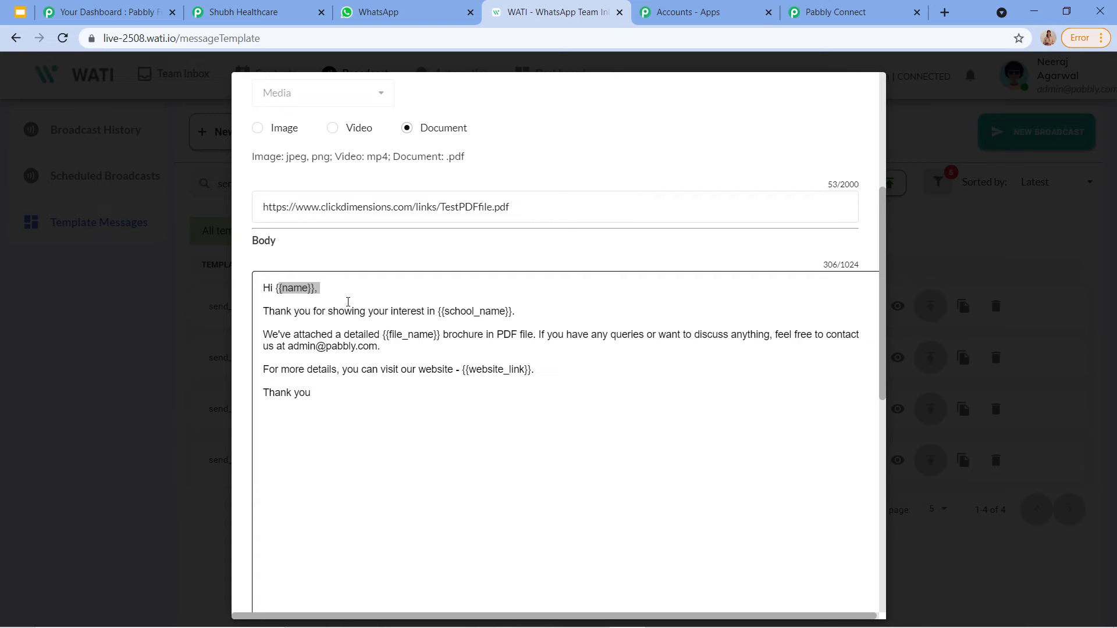
click(466, 327)
drag(283, 288, 300, 291)
Step: Recheck the send_brochure body in WATI, highlighting the school_name placeholder
click(848, 12)
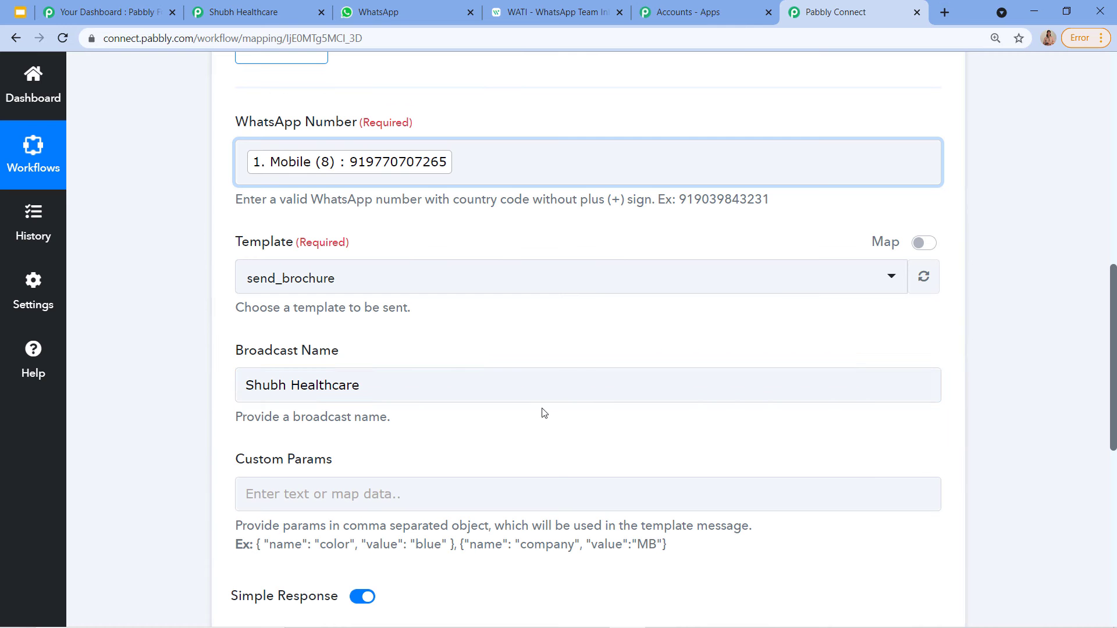
scroll(427, 477, down, 2)
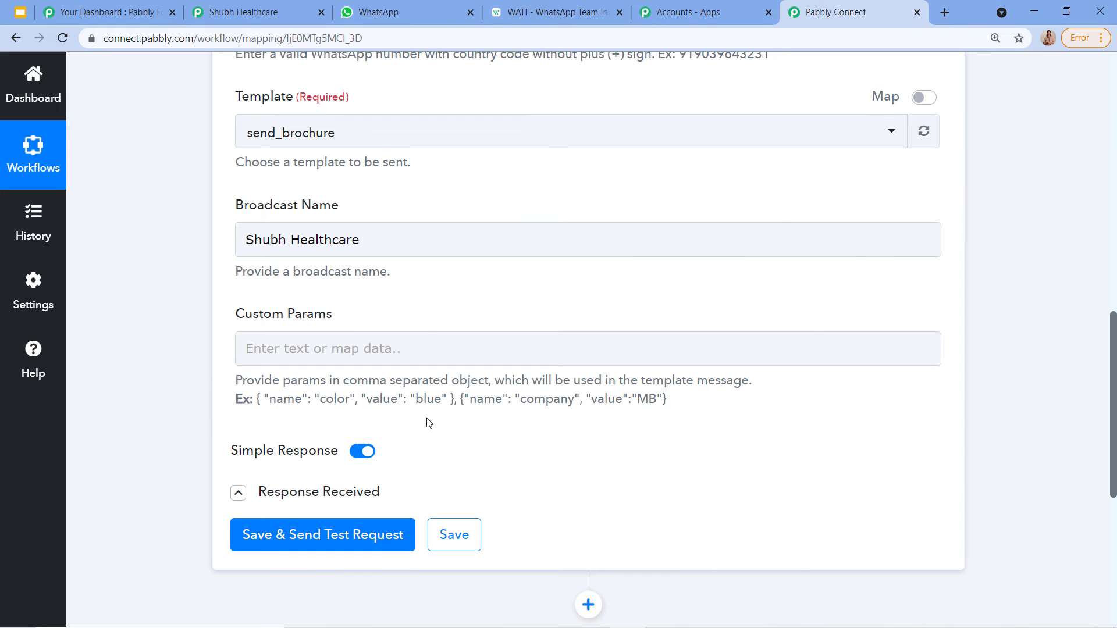
click(528, 17)
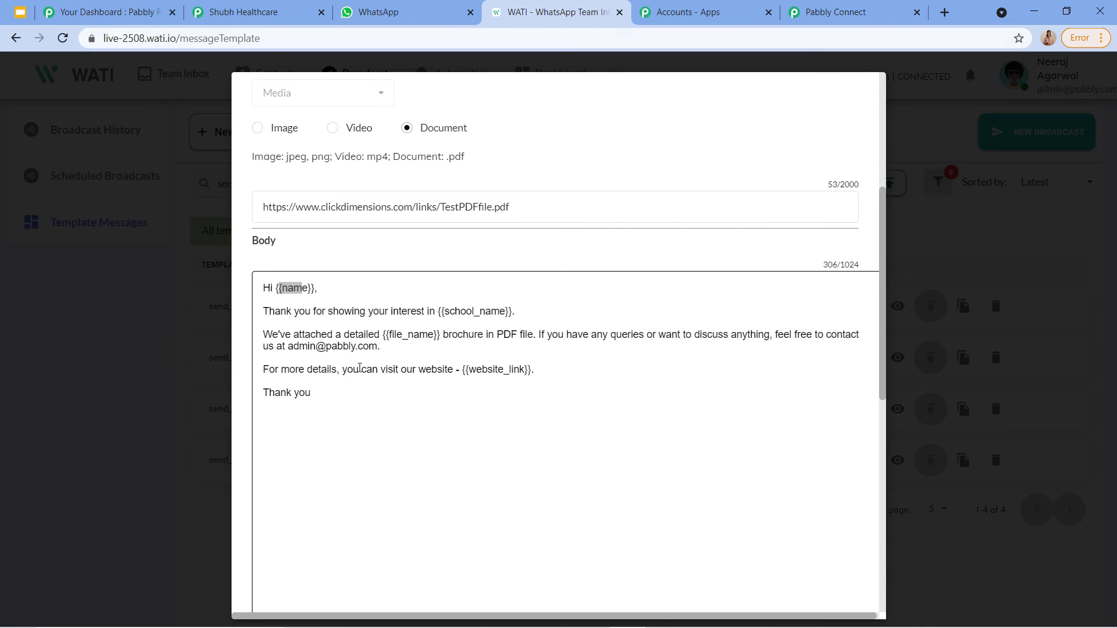
click(434, 307)
drag(444, 311, 505, 311)
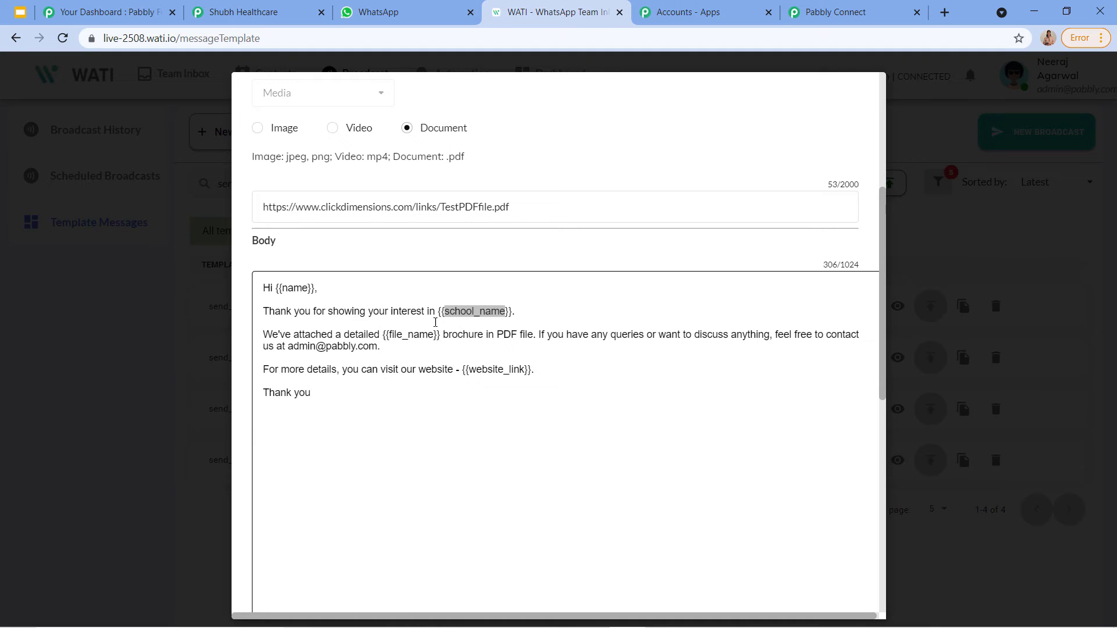
Step: Select the example 'Ex:' object under Custom Params in Pabbly Connect
click(797, 6)
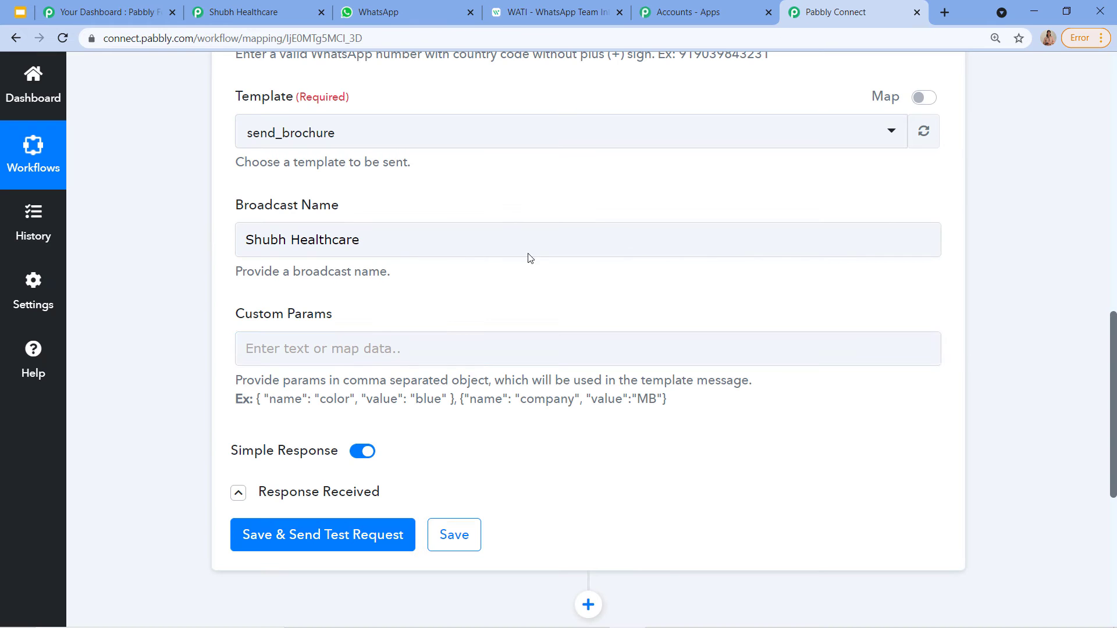
scroll(313, 404, down, 1)
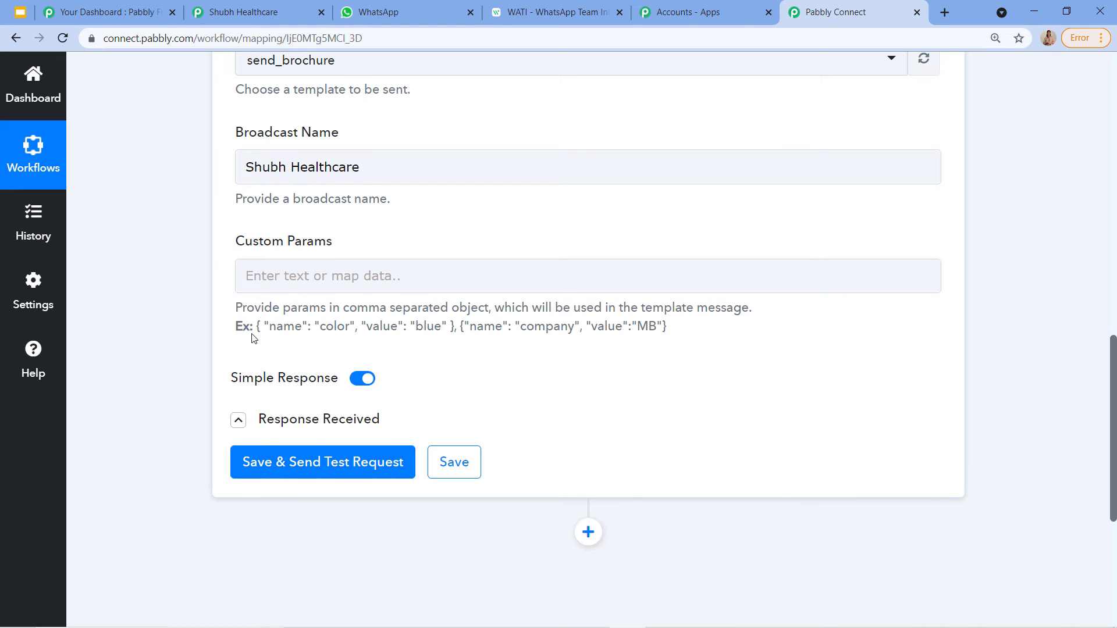
drag(255, 325, 458, 359)
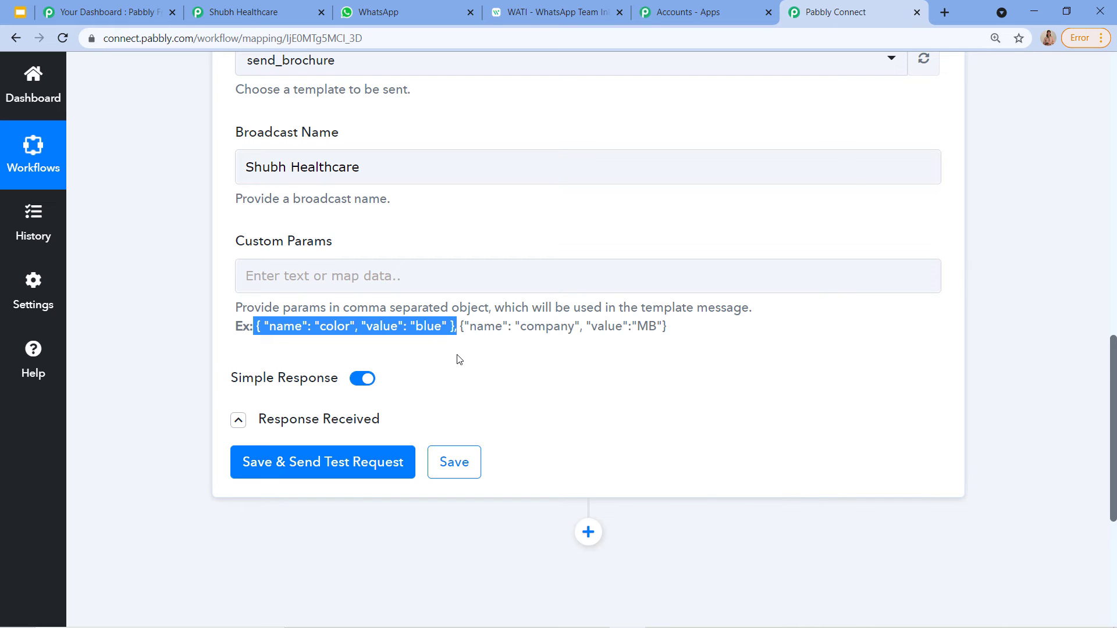
Step: Paste the example param object four times into Custom Params
click(417, 278)
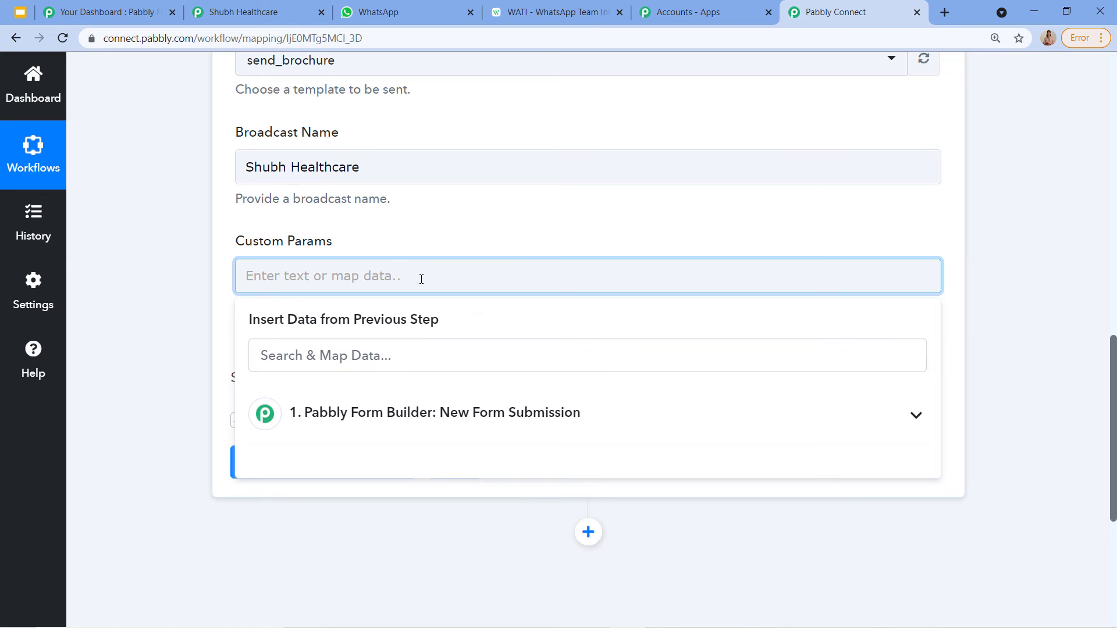
key(ctrl+v)
key(ctrl+v)
key(ctrl+v)
key(ctrl+v)
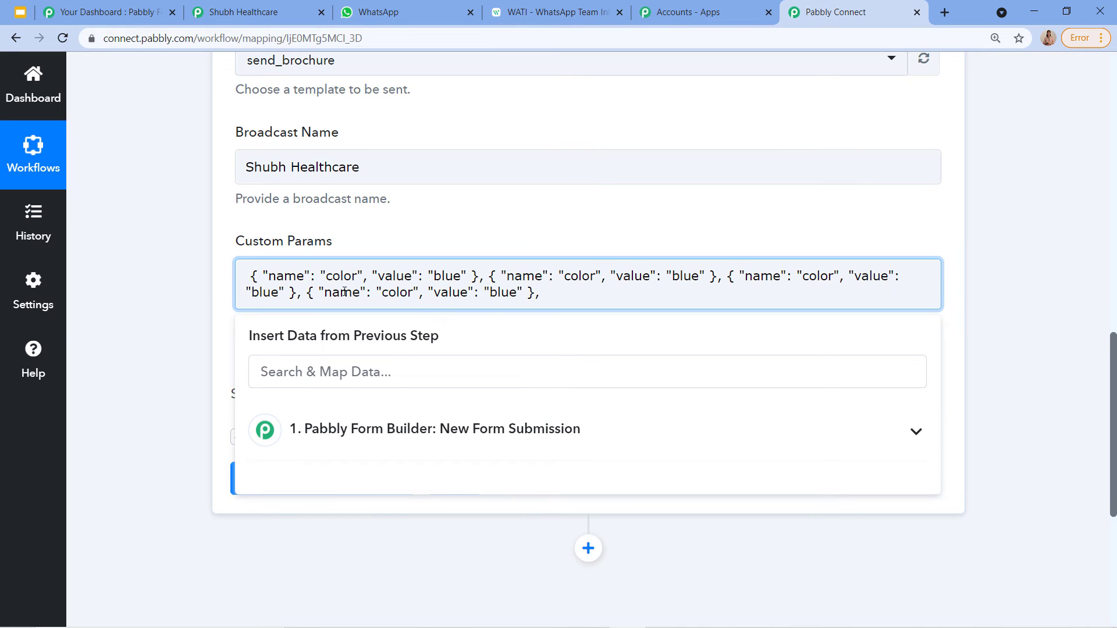
click(504, 8)
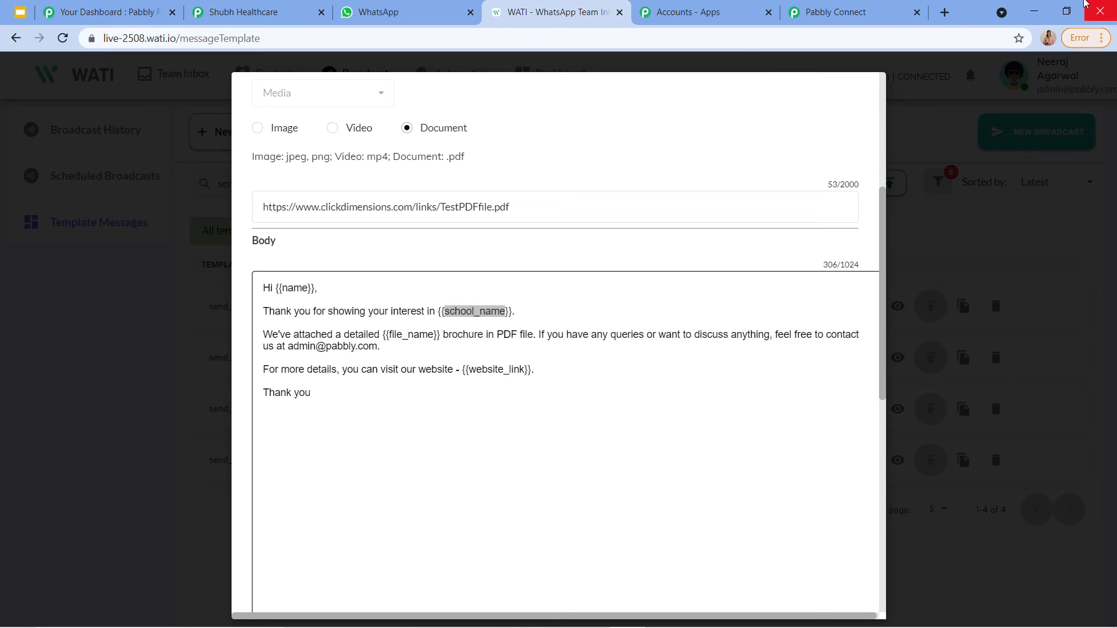
click(844, 11)
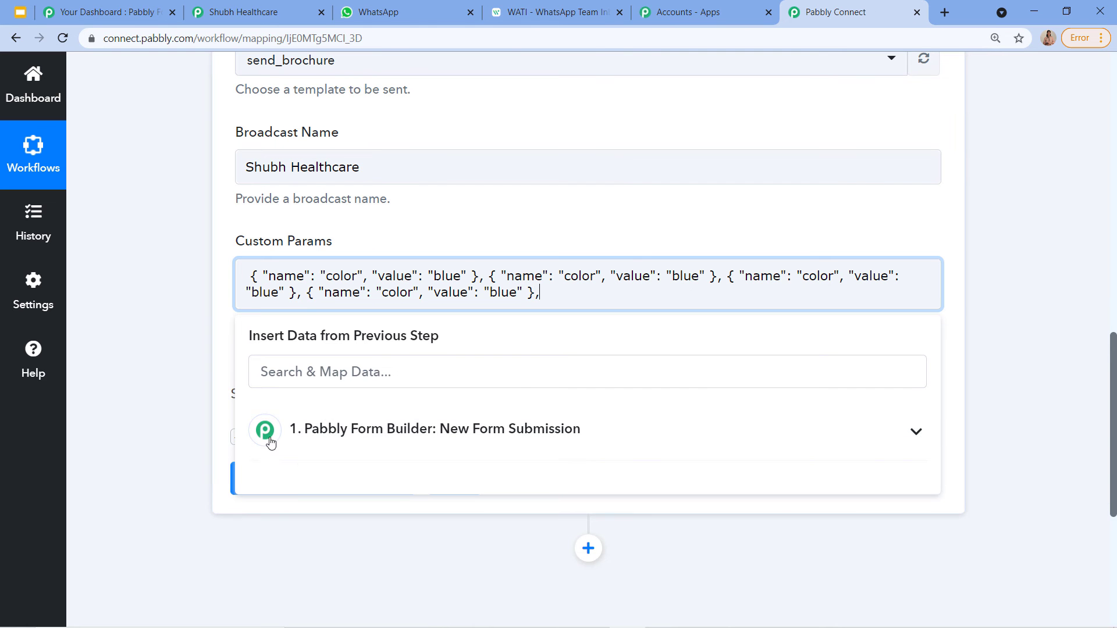
Step: Rename the first param to 'name' and map its value to the form's Full Name
click(360, 273)
key(BackSpace)
key(BackSpace)
key(BackSpace)
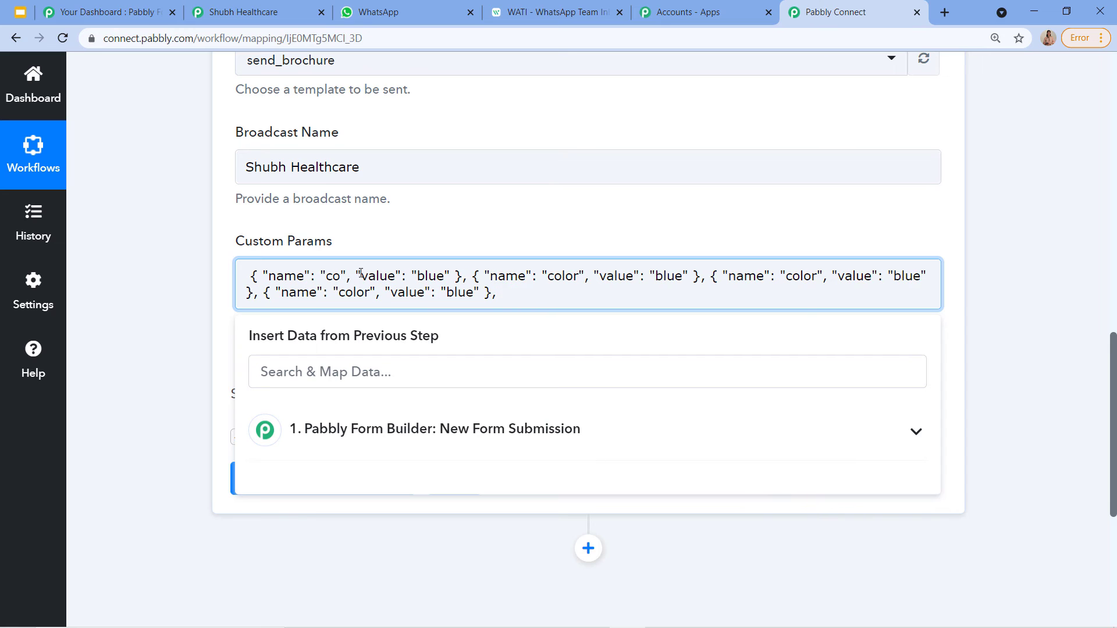
key(BackSpace)
key(BackSpace)
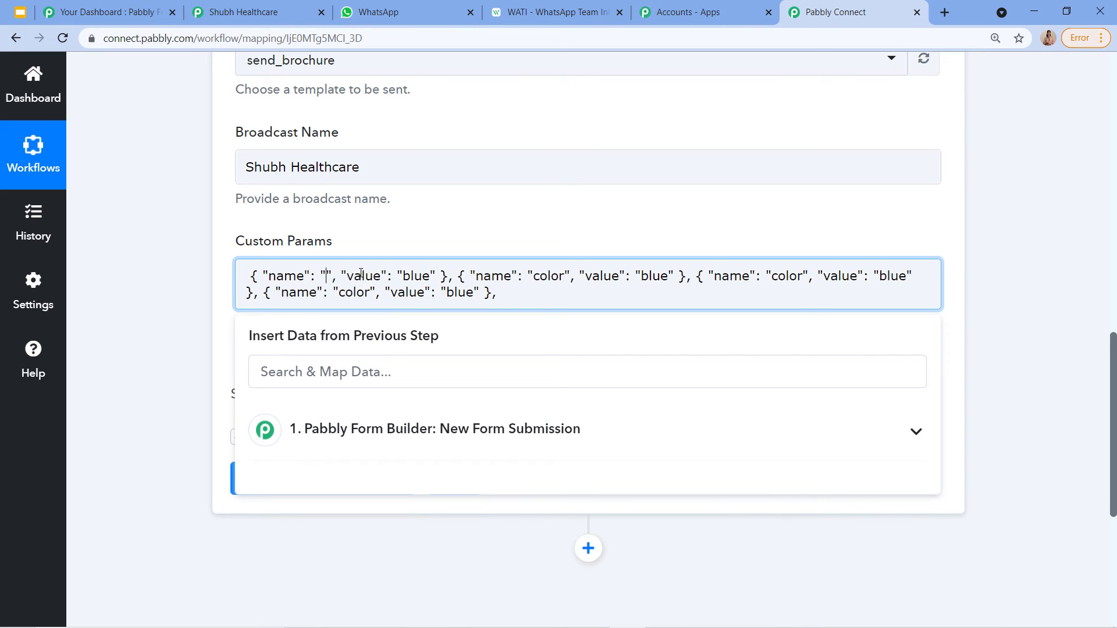
text(name)
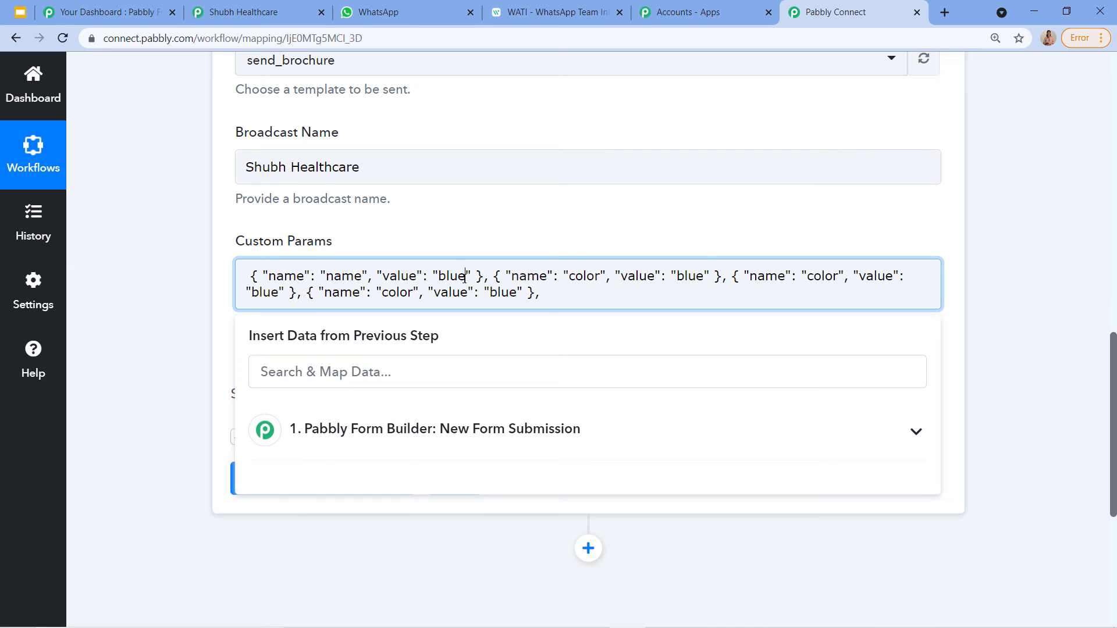
key(BackSpace)
key(BackSpace)
key(BackSpace)
key(BackSpace)
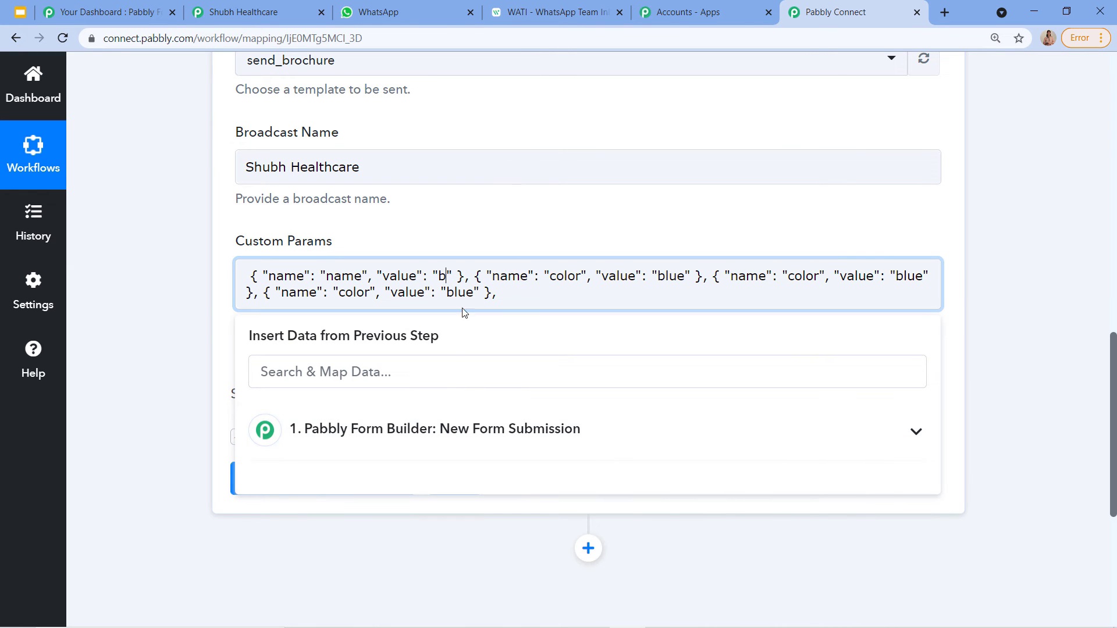
click(411, 433)
scroll(381, 512, down, 3)
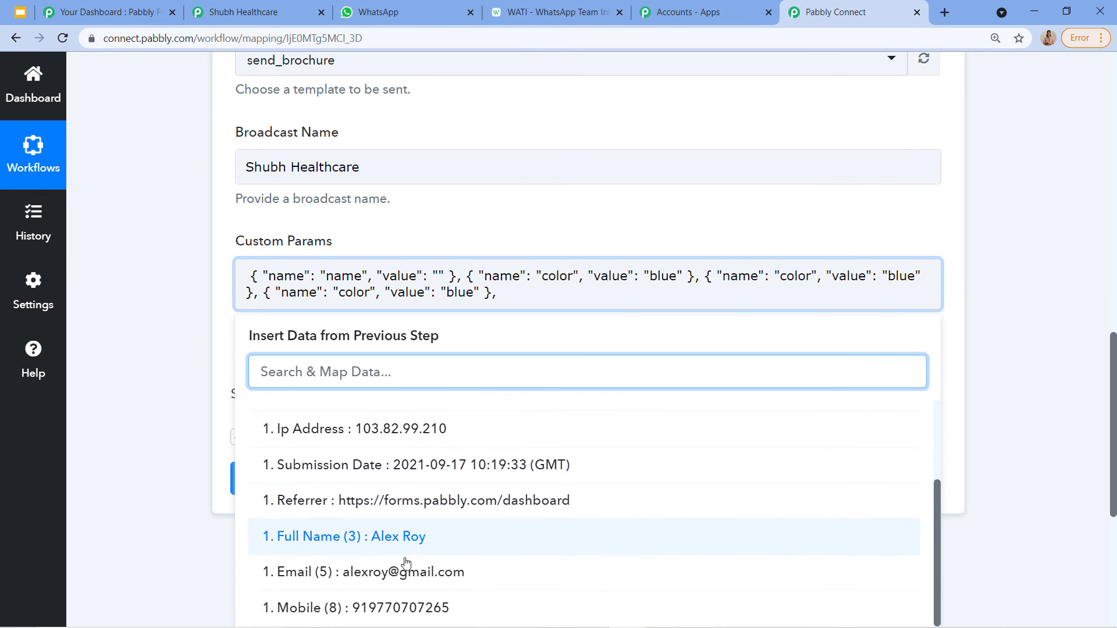
click(375, 553)
click(697, 265)
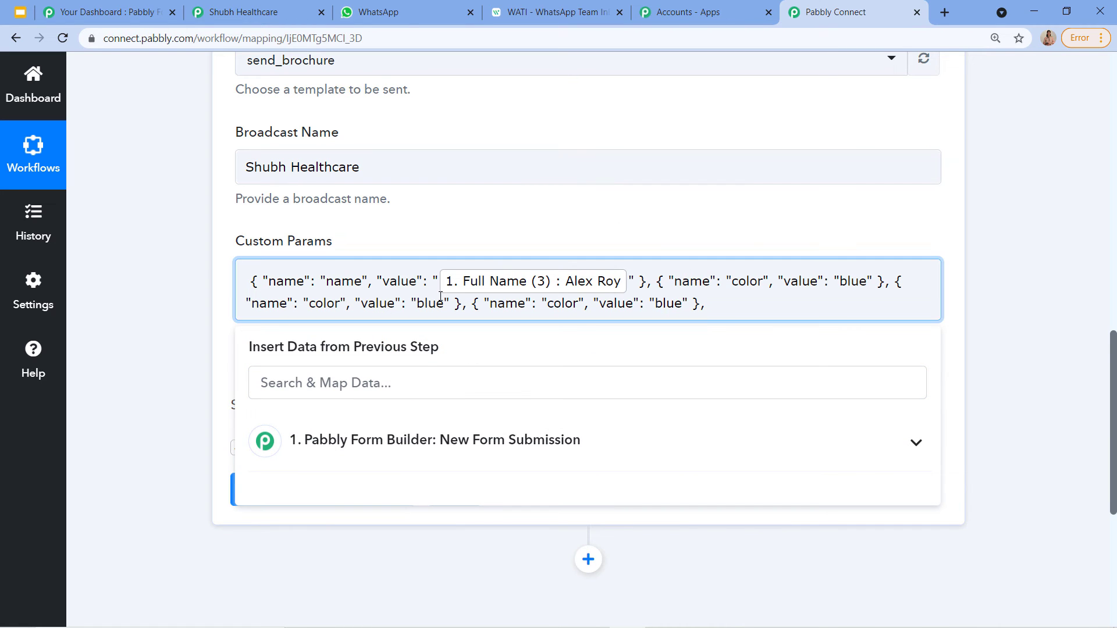
Step: Rename the second custom param to school_name with the value Shubh Healthcare
click(541, 12)
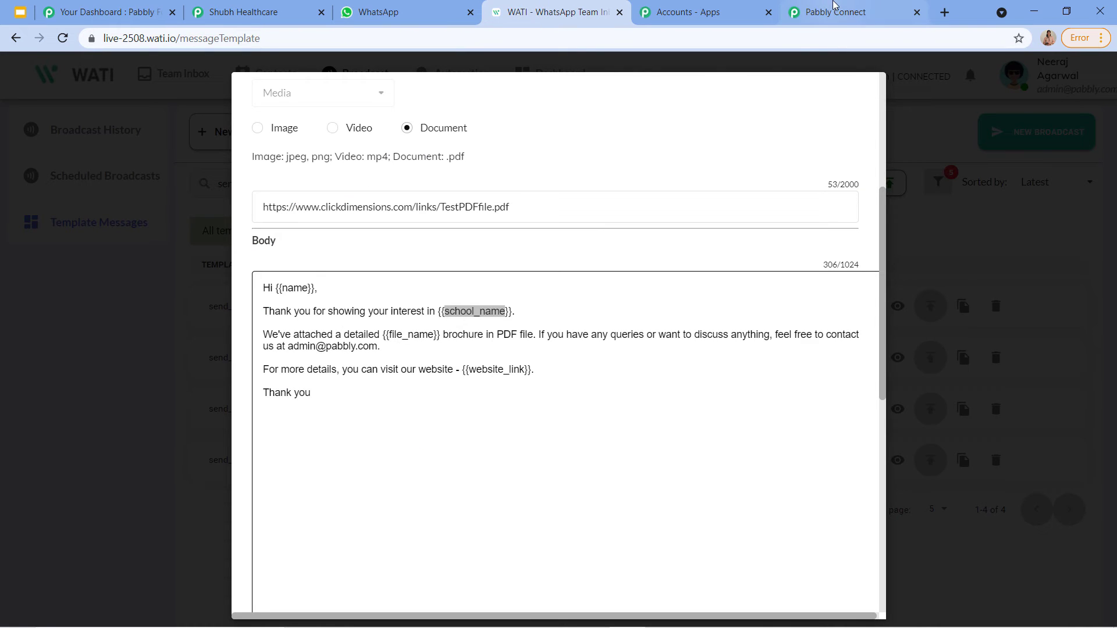
click(836, 9)
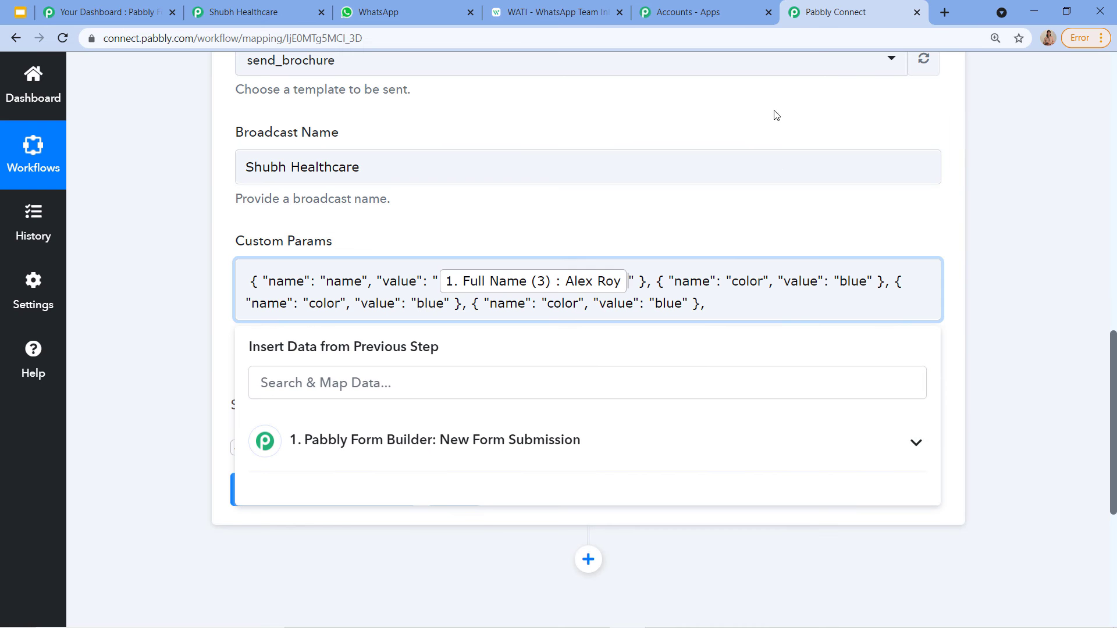
click(764, 279)
key(BackSpace)
key(BackSpace)
key(BackSpace)
key(BackSpace)
key(BackSpace)
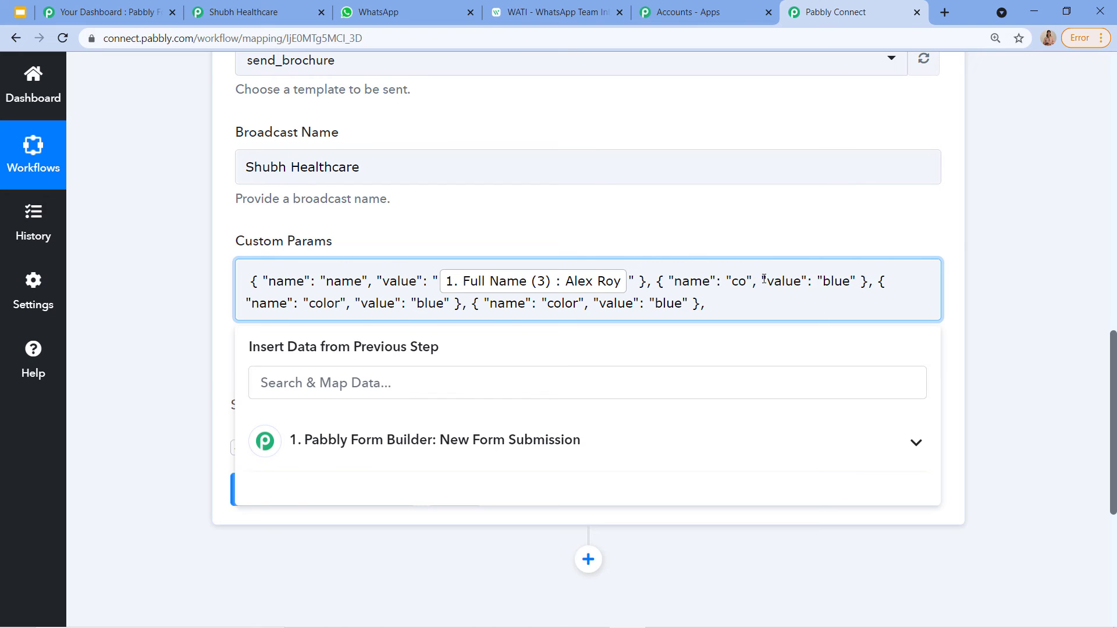
text(school)
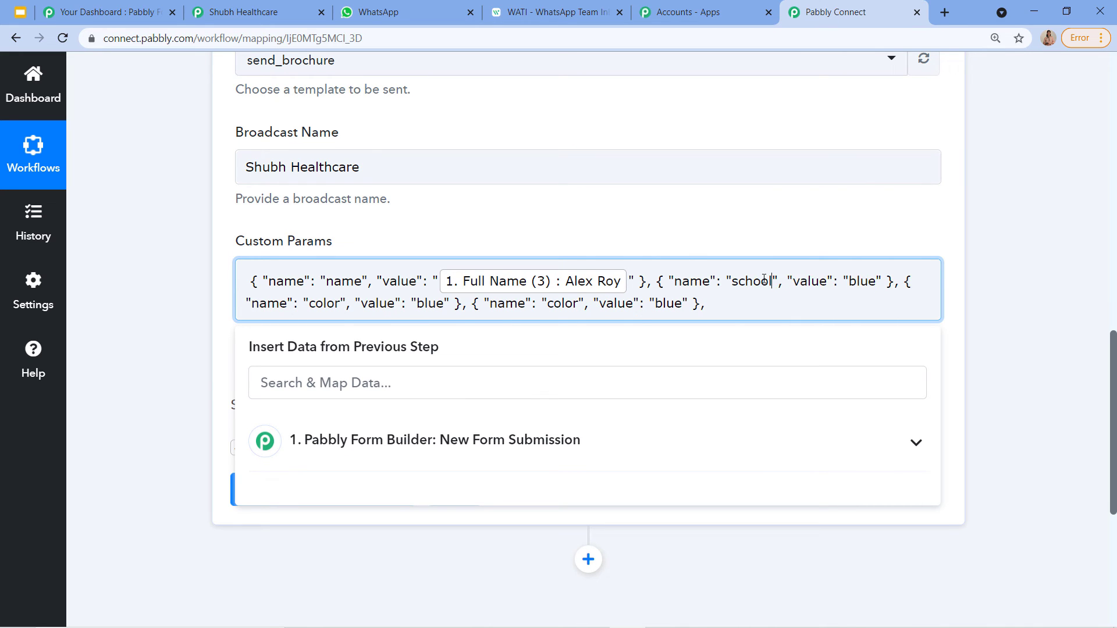
text(_name)
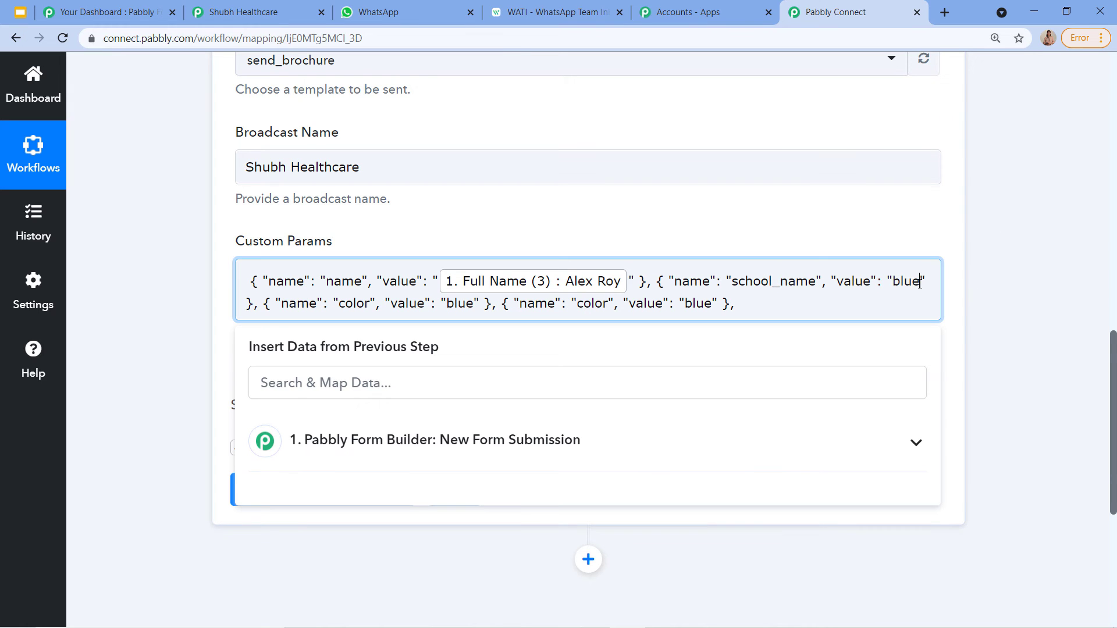
key(BackSpace)
key(BackSpace)
key(BackSpace)
key(BackSpace)
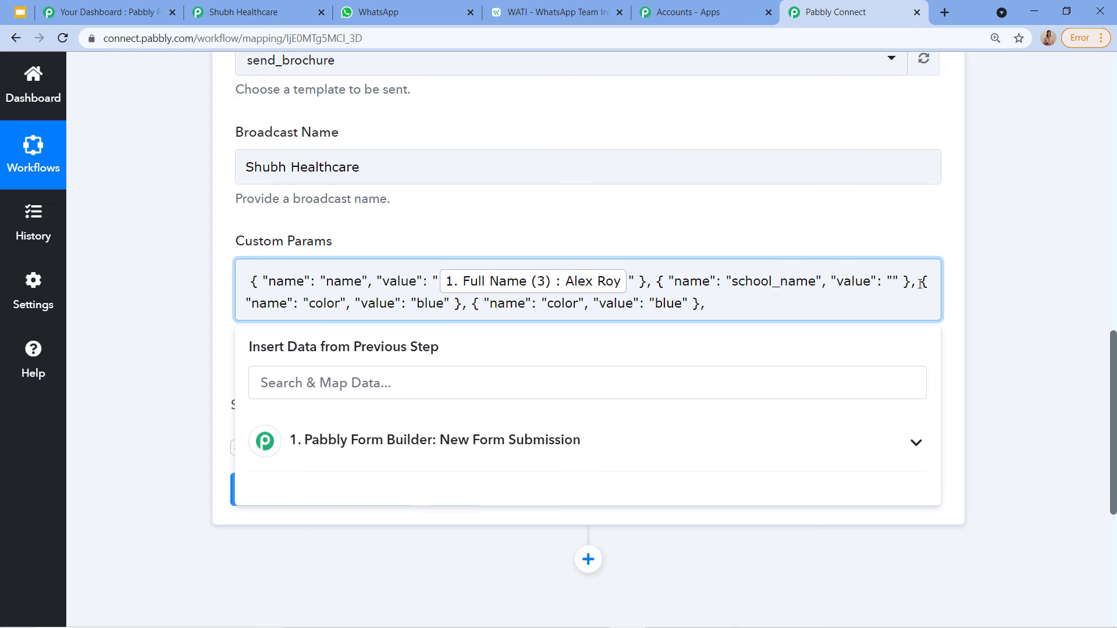
text(Shubh)
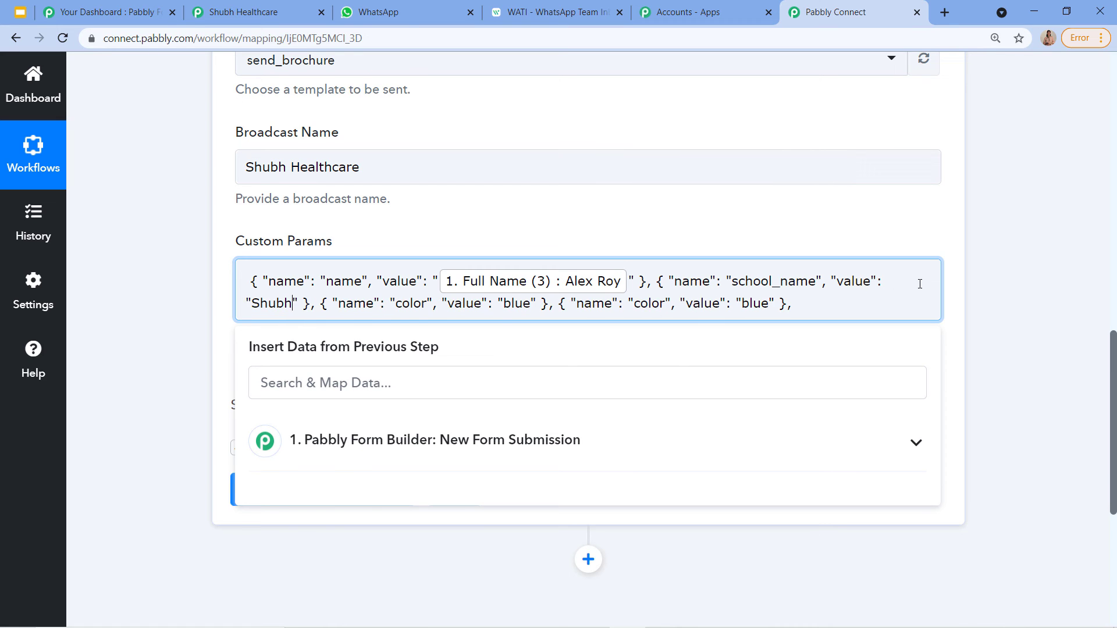
text( Healthc)
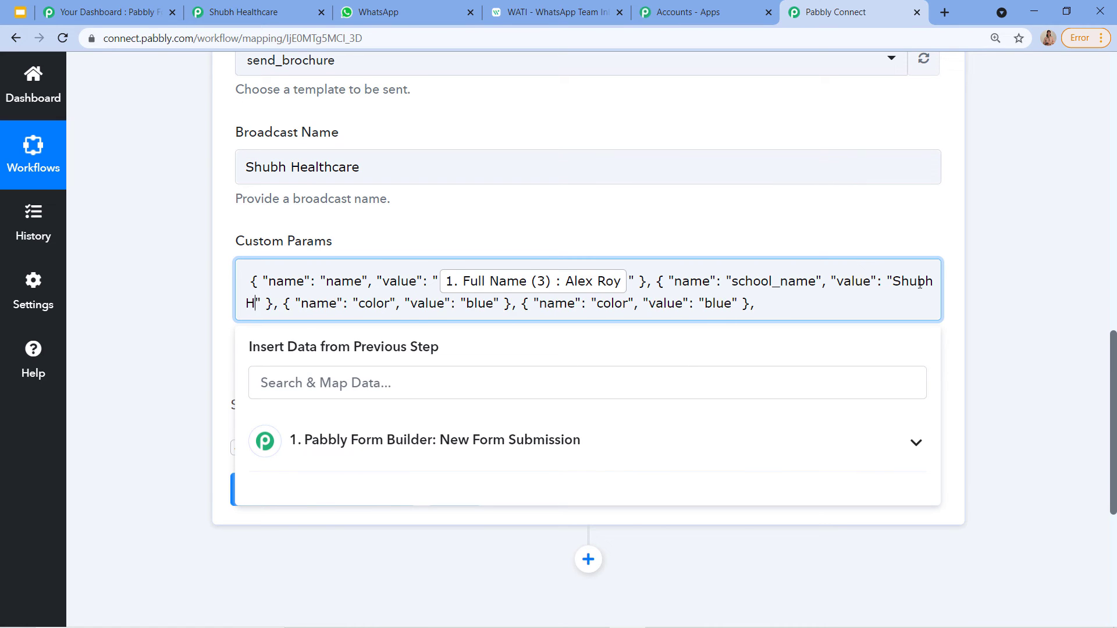
text(are)
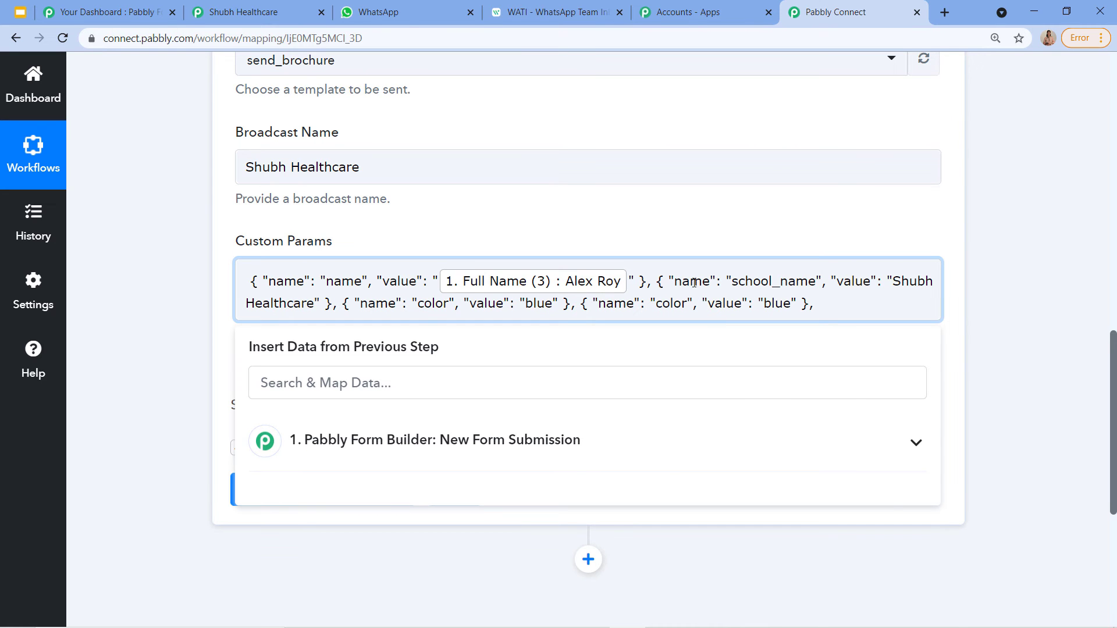
click(547, 11)
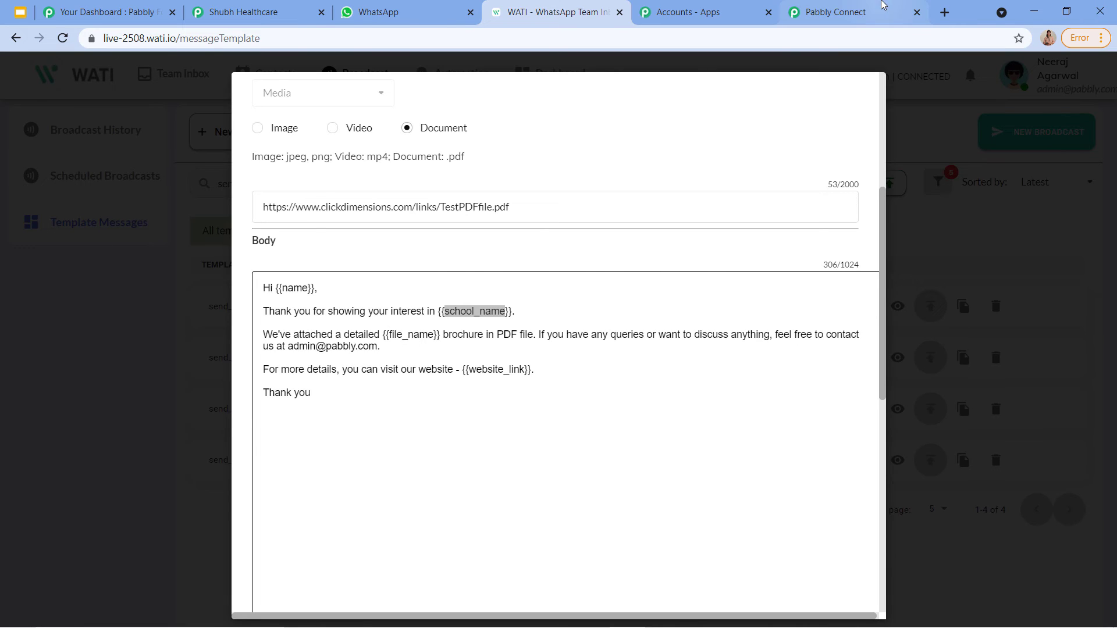
Step: Rename the third custom param to file_name with the value Healthcare
click(850, 12)
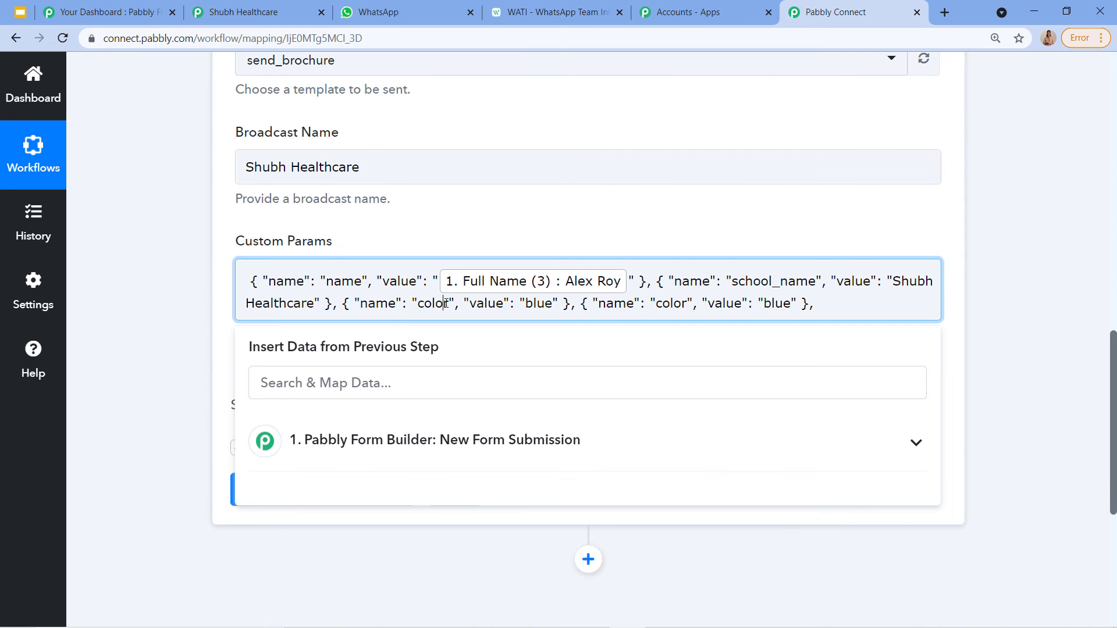
key(BackSpace)
key(BackSpace)
key(BackSpace)
key(BackSpace)
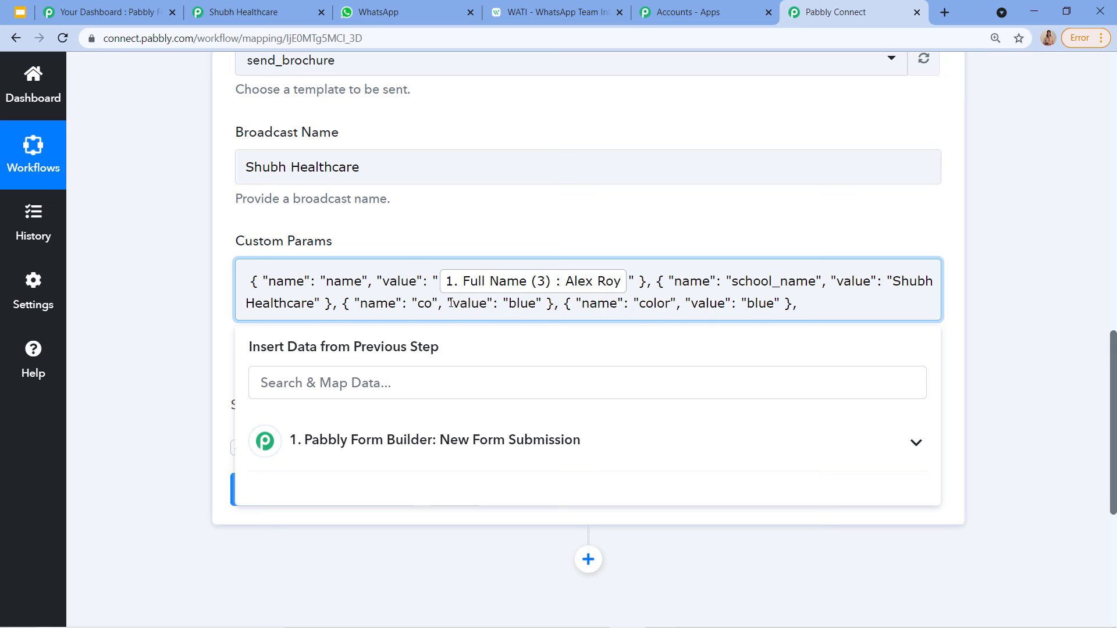
text(file)
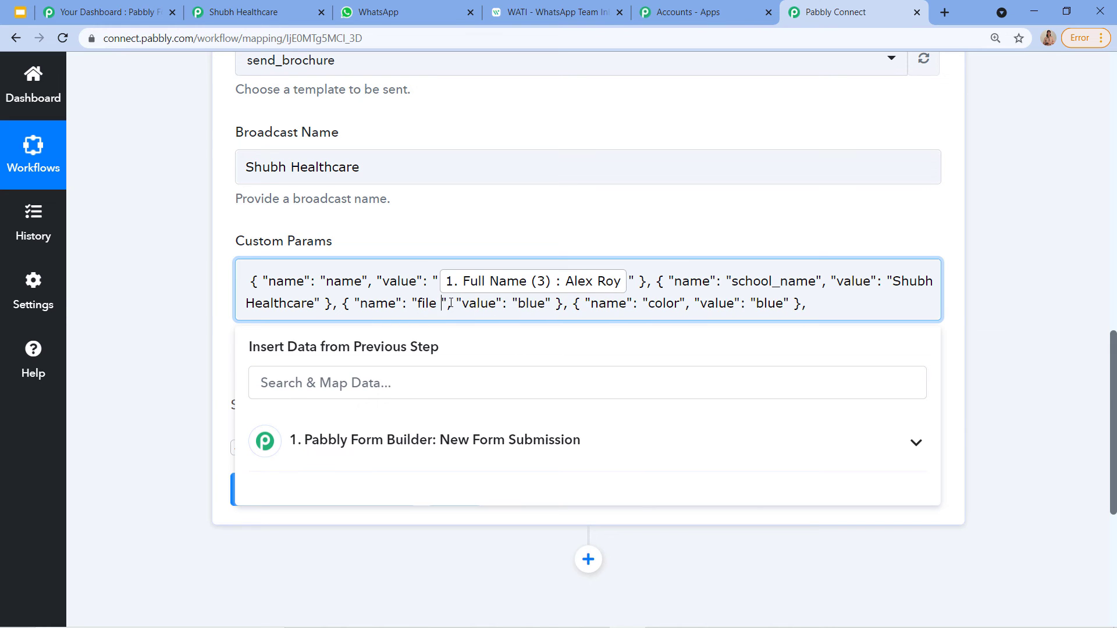
key(BackSpace)
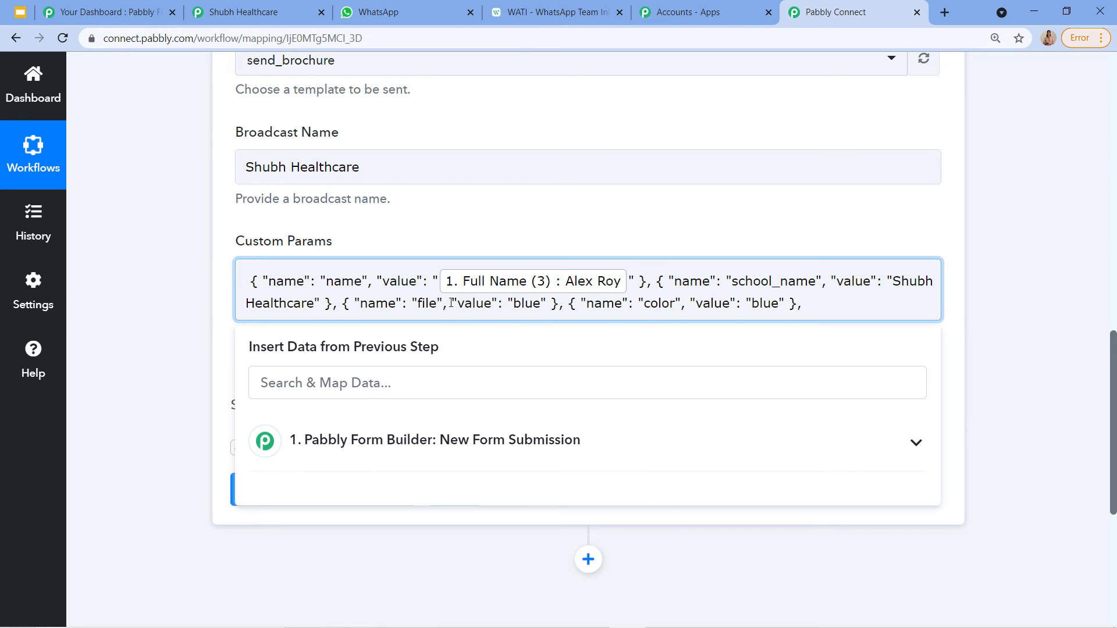
text(_name)
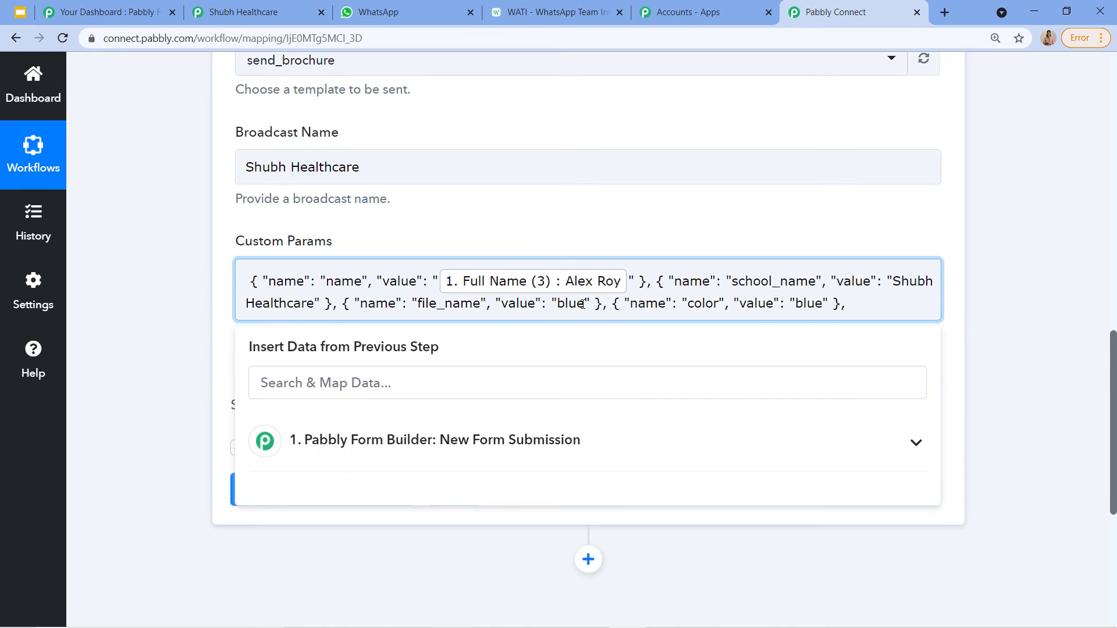
key(BackSpace)
key(BackSpace)
key(BackSpace)
key(BackSpace)
text(Healthca)
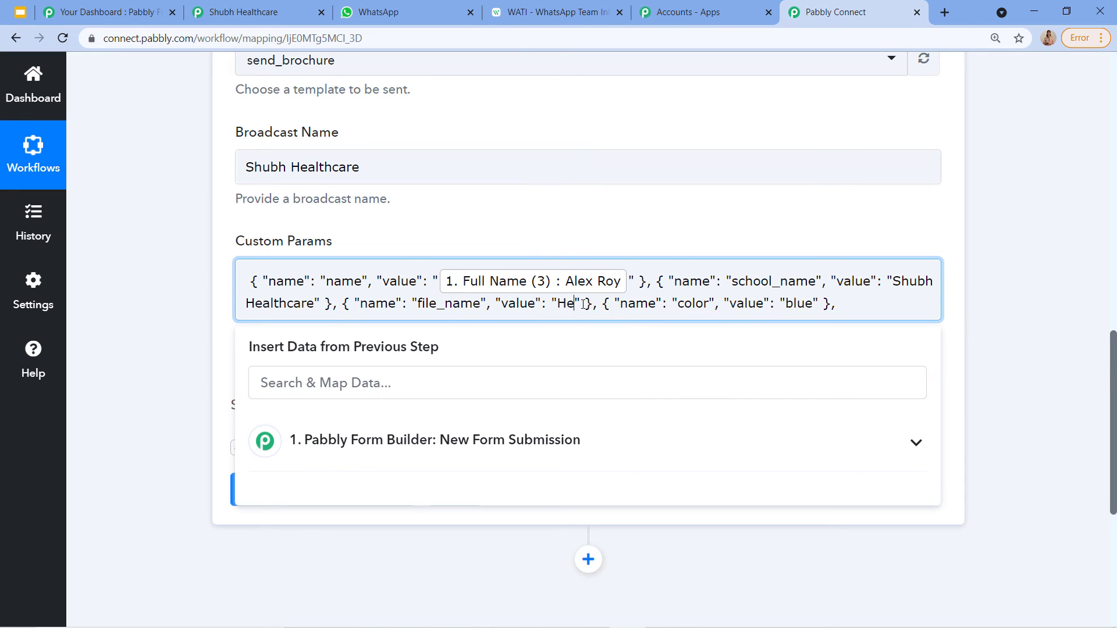
text(re)
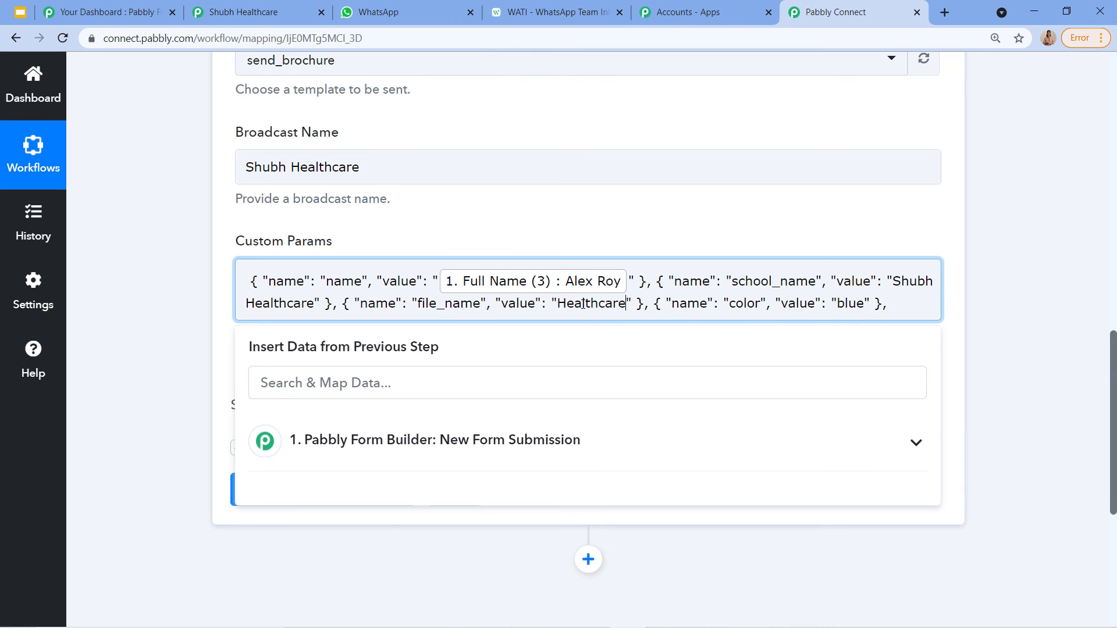
click(532, 11)
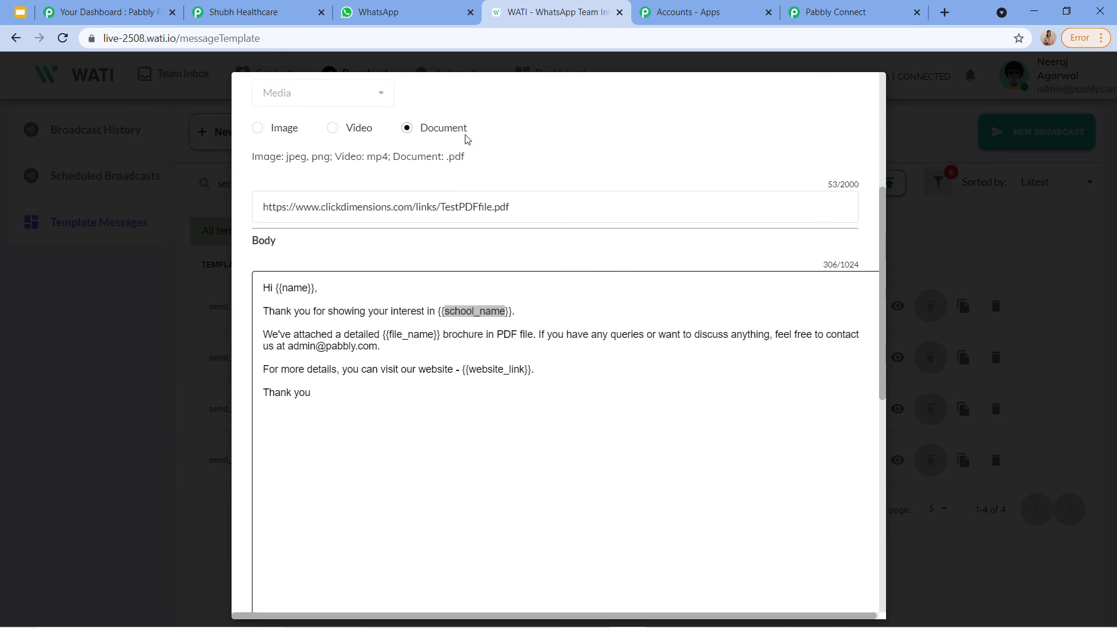
click(813, 7)
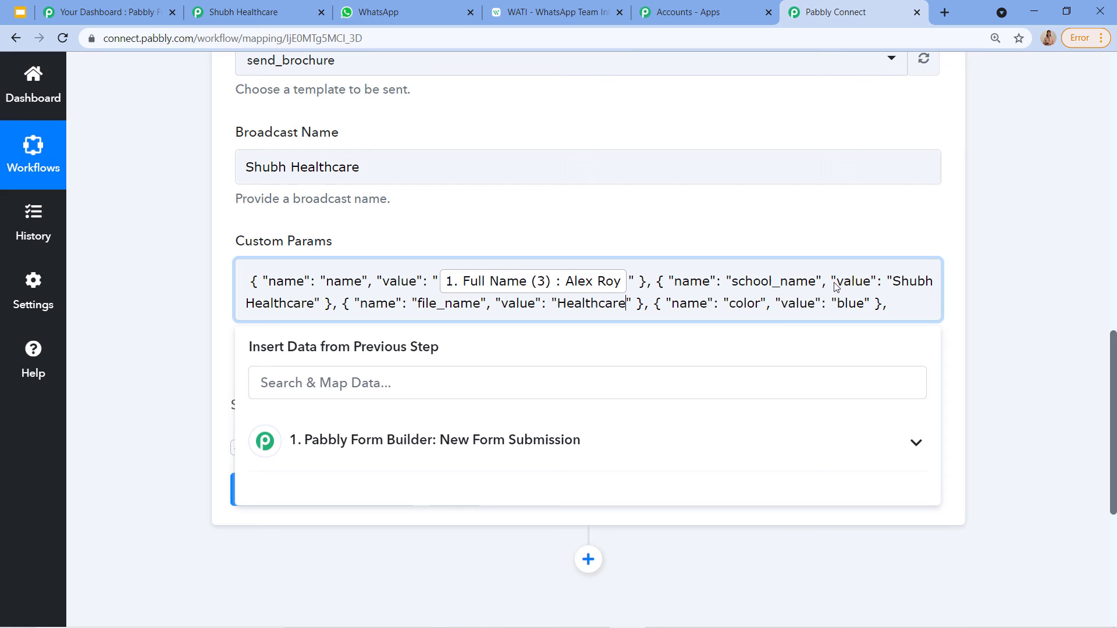
click(761, 303)
key(BackSpace)
key(BackSpace)
key(BackSpace)
key(BackSpace)
key(BackSpace)
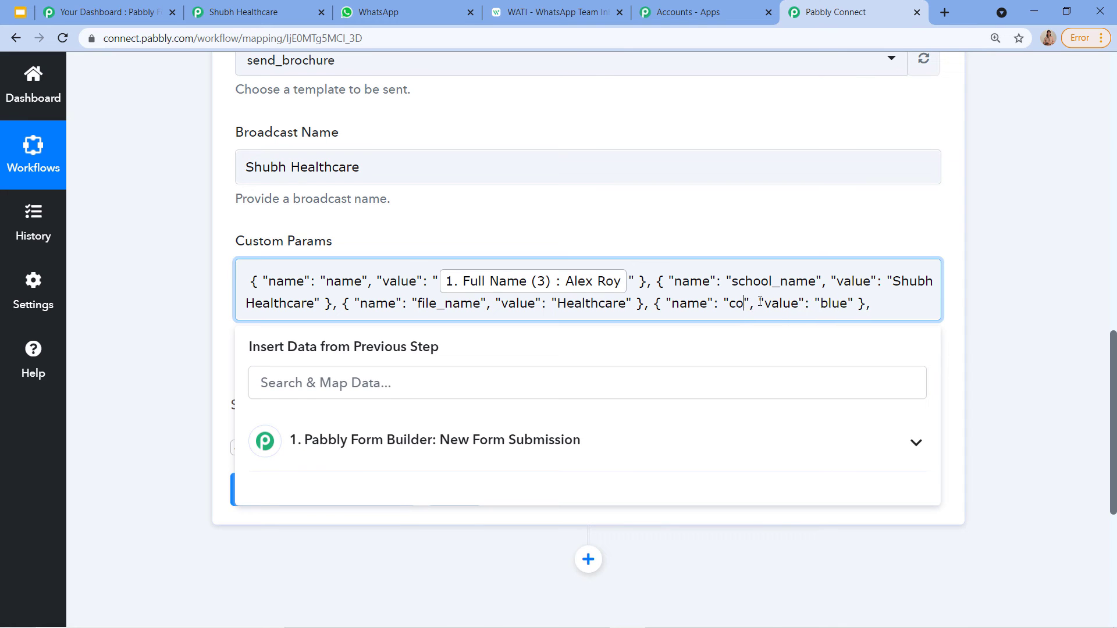
text(website)
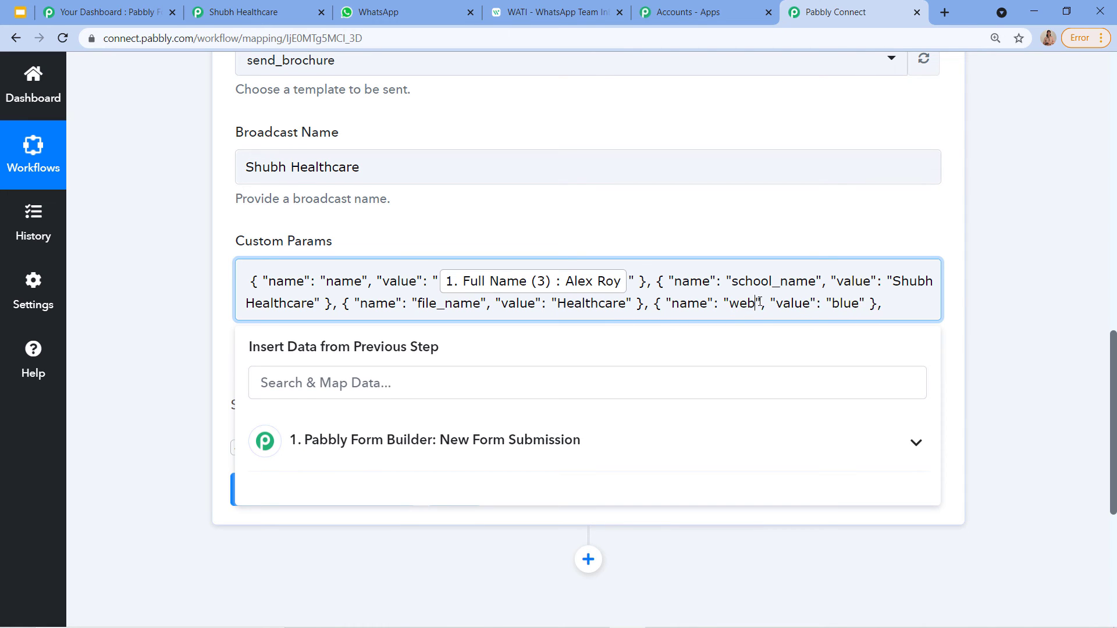
text(_link)
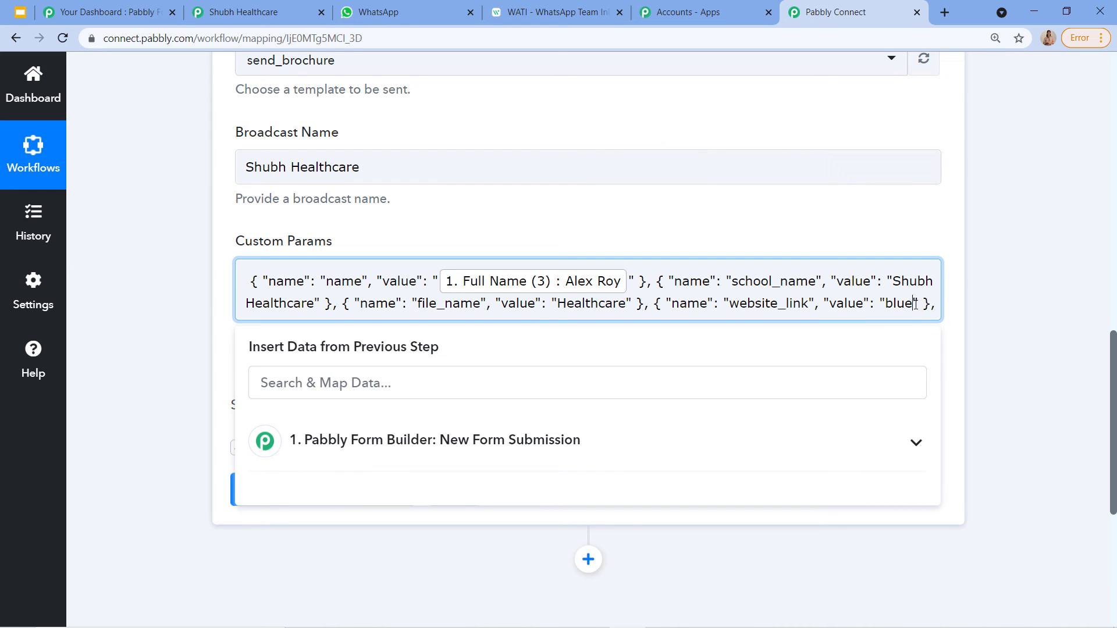
key(BackSpace)
key(BackSpace)
key(BackSpace)
key(BackSpace)
text(www.)
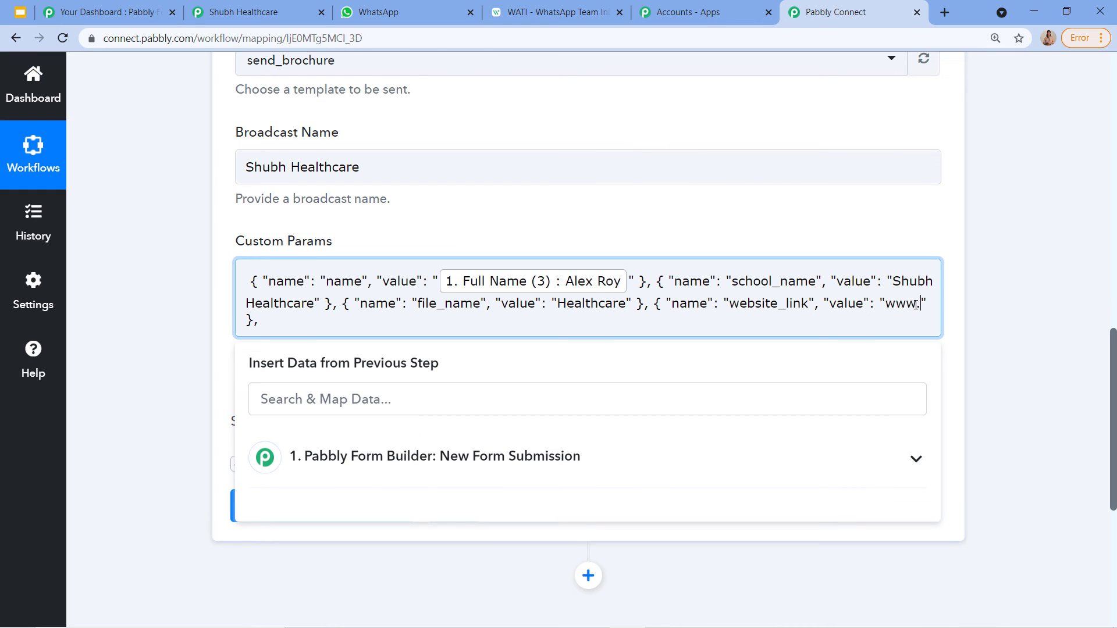
text(demo.)
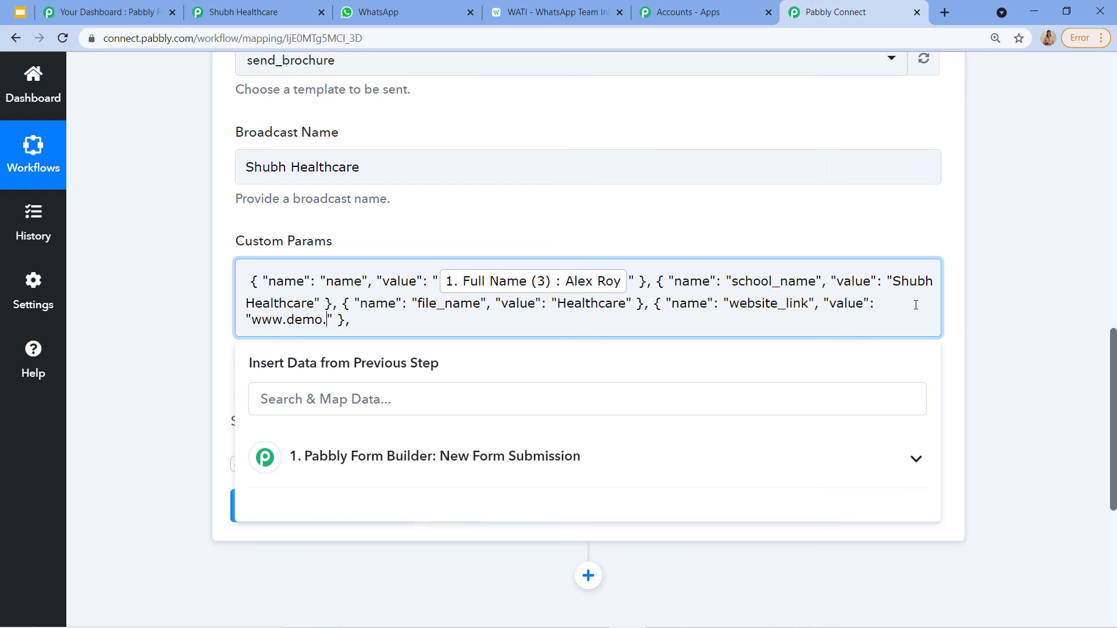
text(com)
click(552, 13)
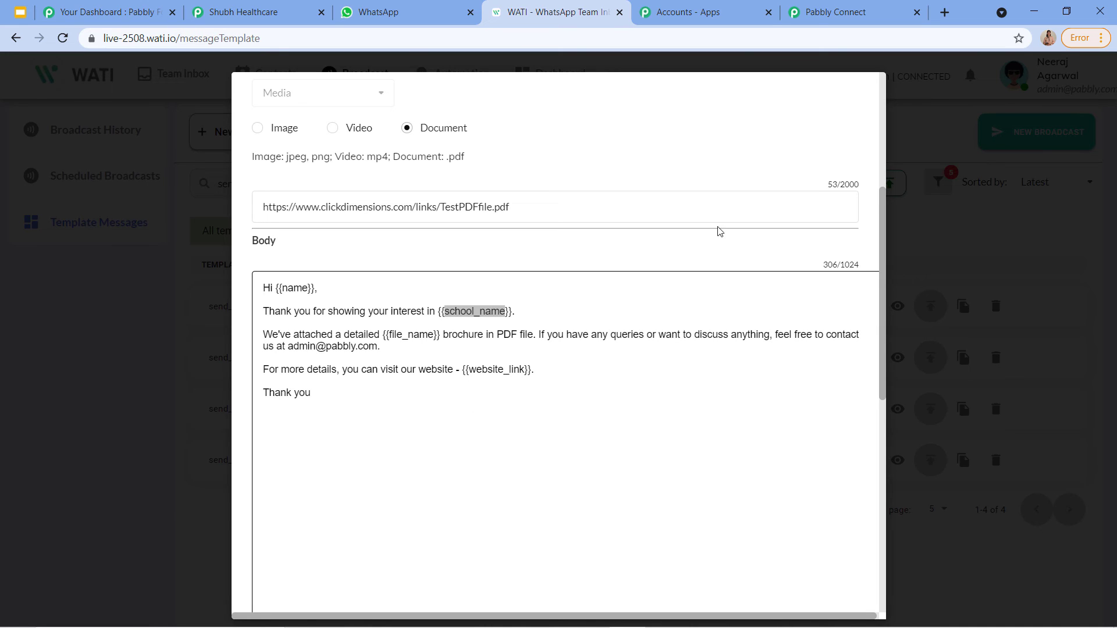
click(844, 12)
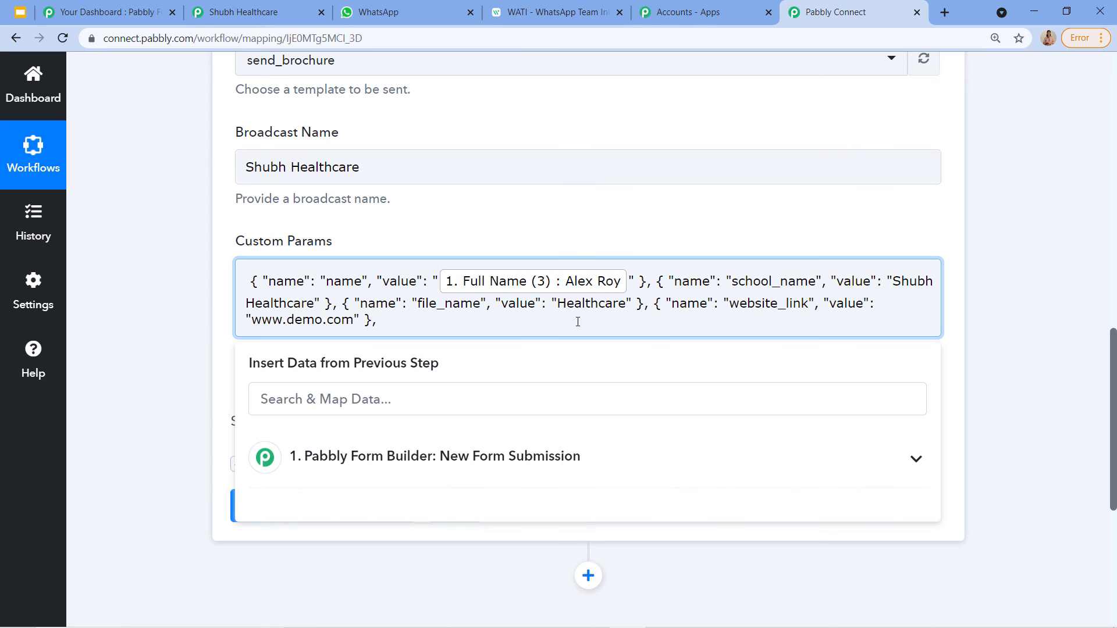
Step: Save the WATI Send Template Message action and send a test request
click(556, 252)
scroll(530, 309, up, 3)
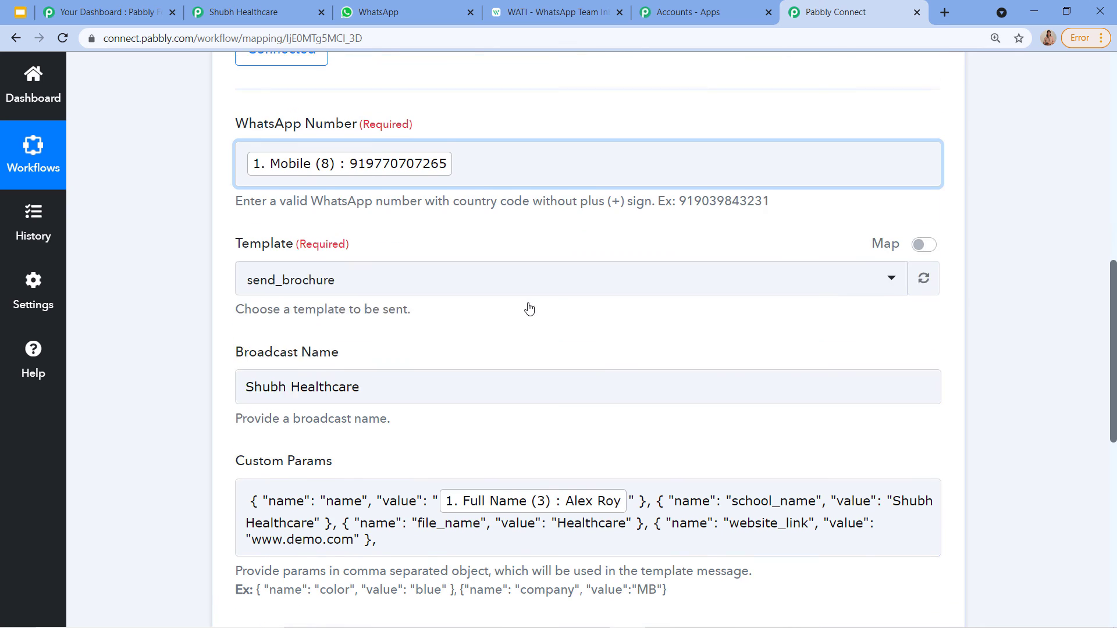
scroll(411, 506, up, 5)
scroll(429, 391, down, 7)
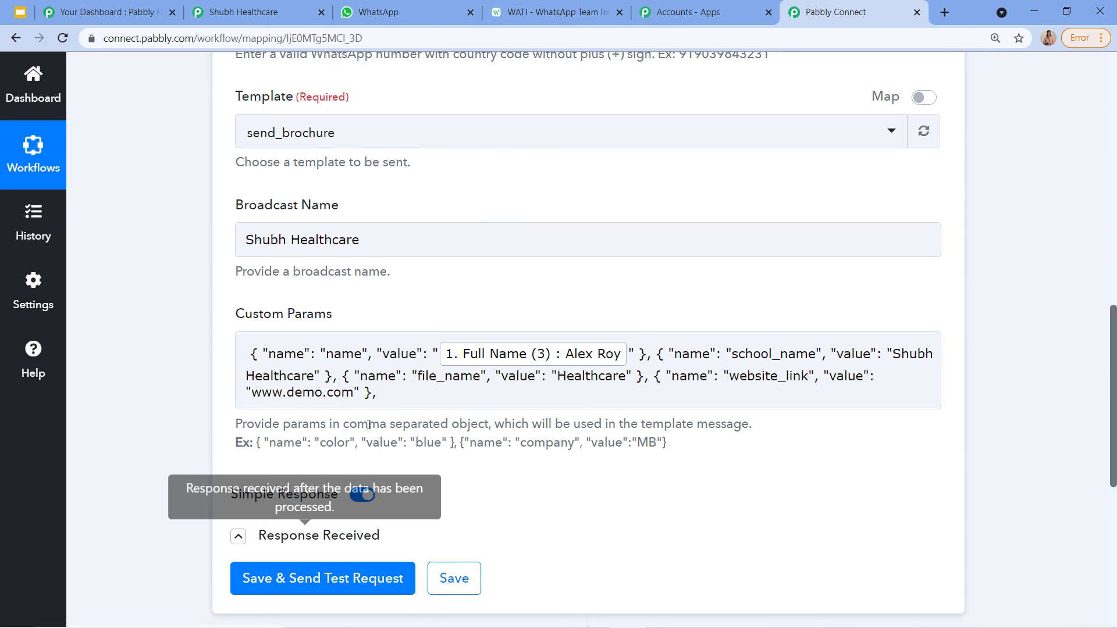
scroll(611, 404, up, 11)
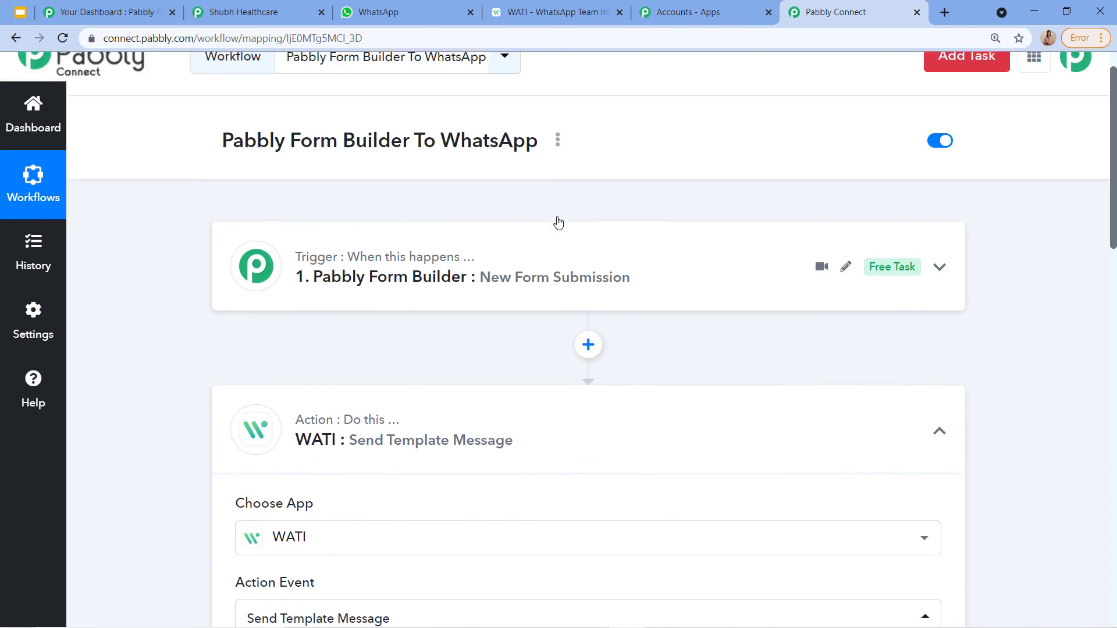
scroll(476, 349, down, 11)
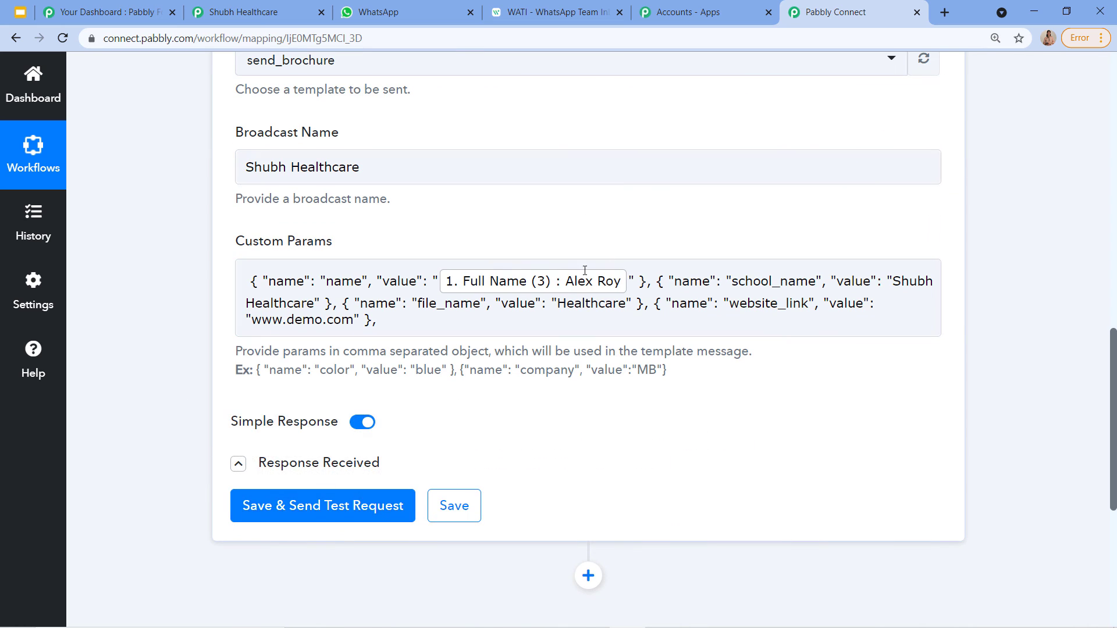
click(296, 510)
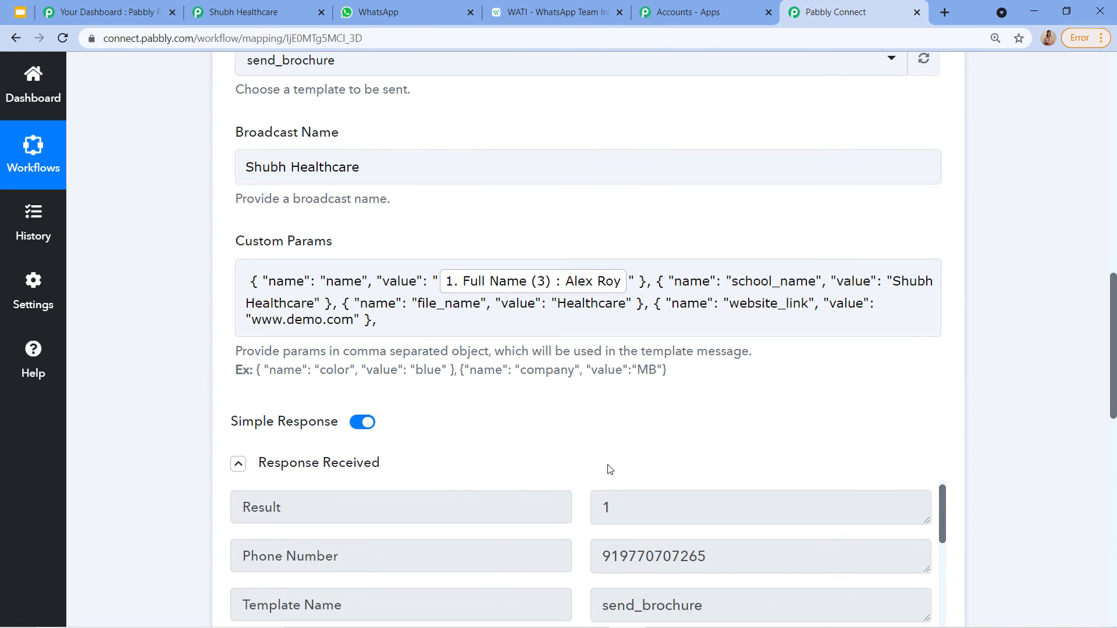
Step: Review the test response and check the delivered brochure message in WhatsApp
scroll(602, 469, down, 1)
scroll(519, 538, down, 1)
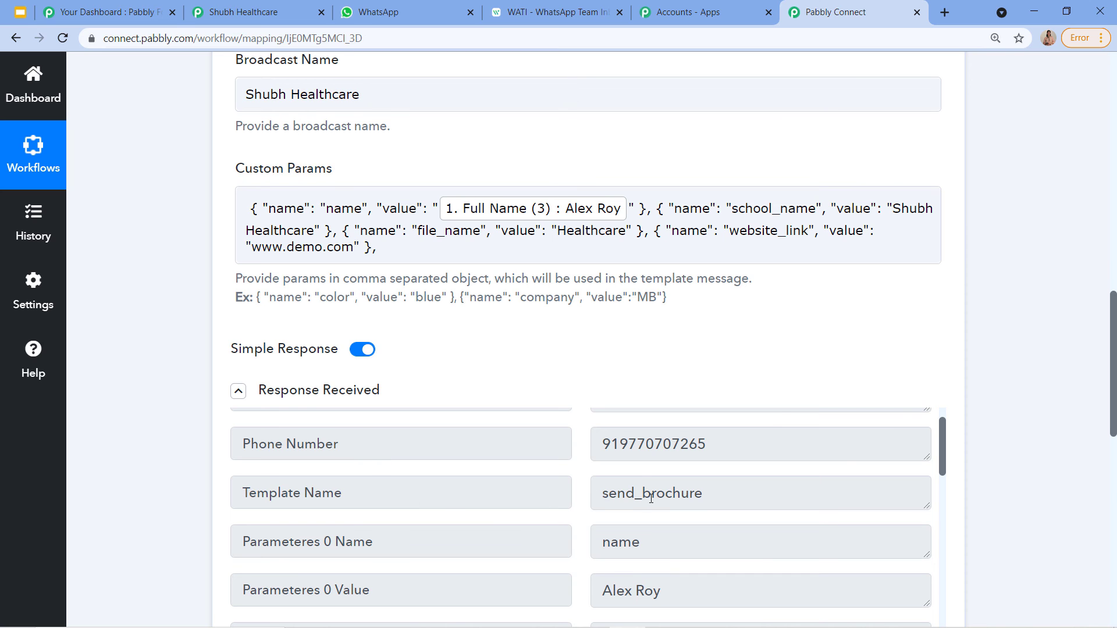
click(384, 13)
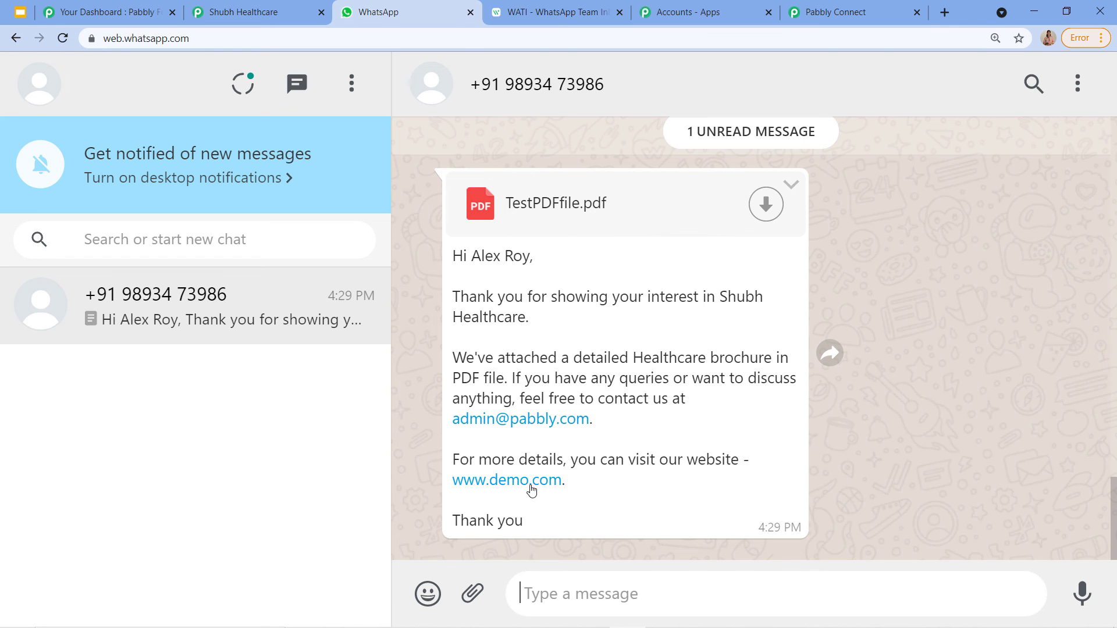
Step: Return to Pabbly Connect and scroll through the test response's sent template parameters
click(843, 12)
scroll(534, 359, up, 2)
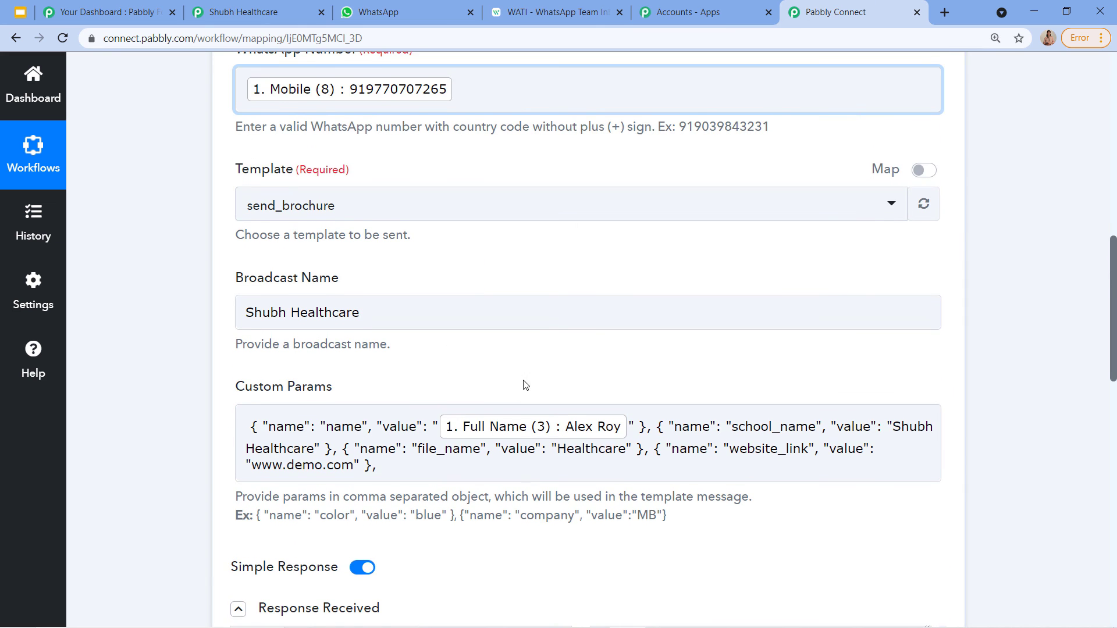
scroll(522, 384, down, 3)
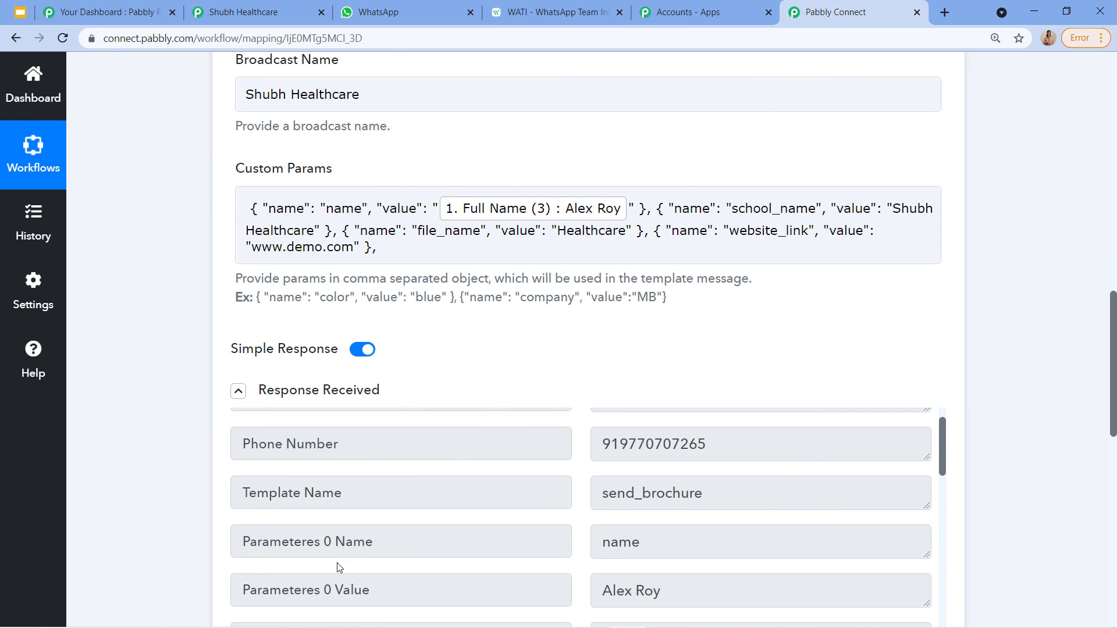
scroll(339, 568, down, 1)
Step: Fill the Shubh Healthcare form with a saved contact's autofill details
click(235, 12)
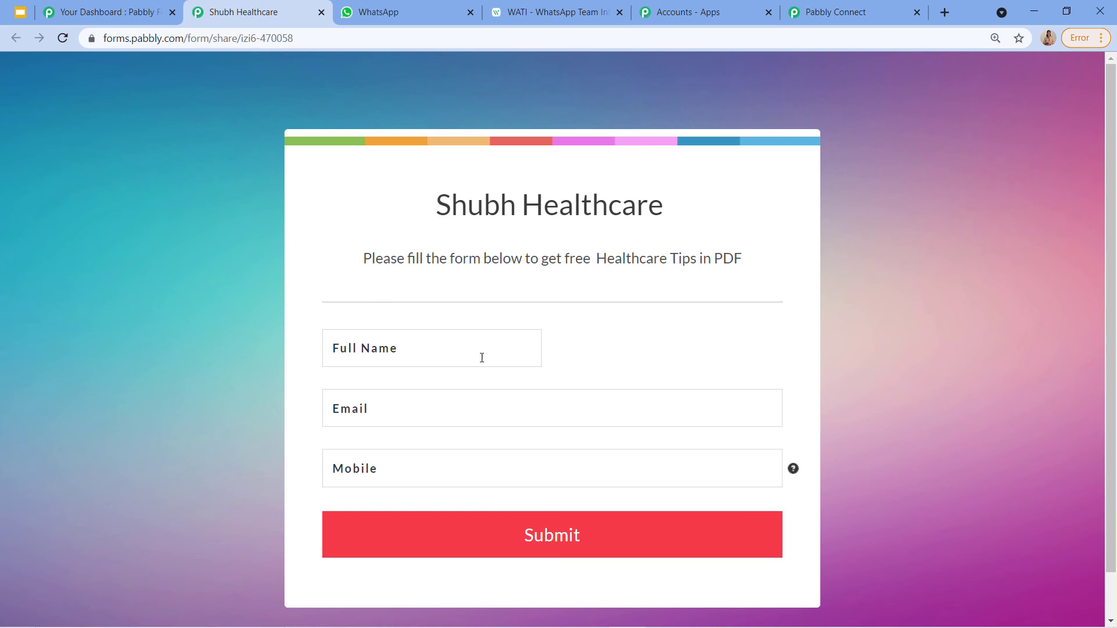
click(369, 11)
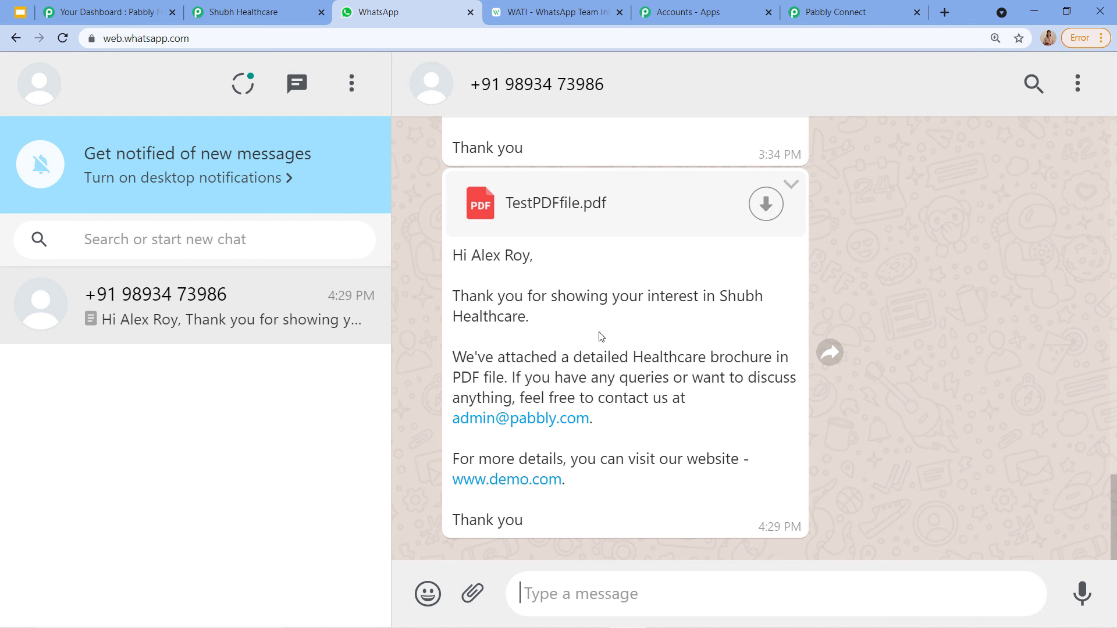
click(210, 15)
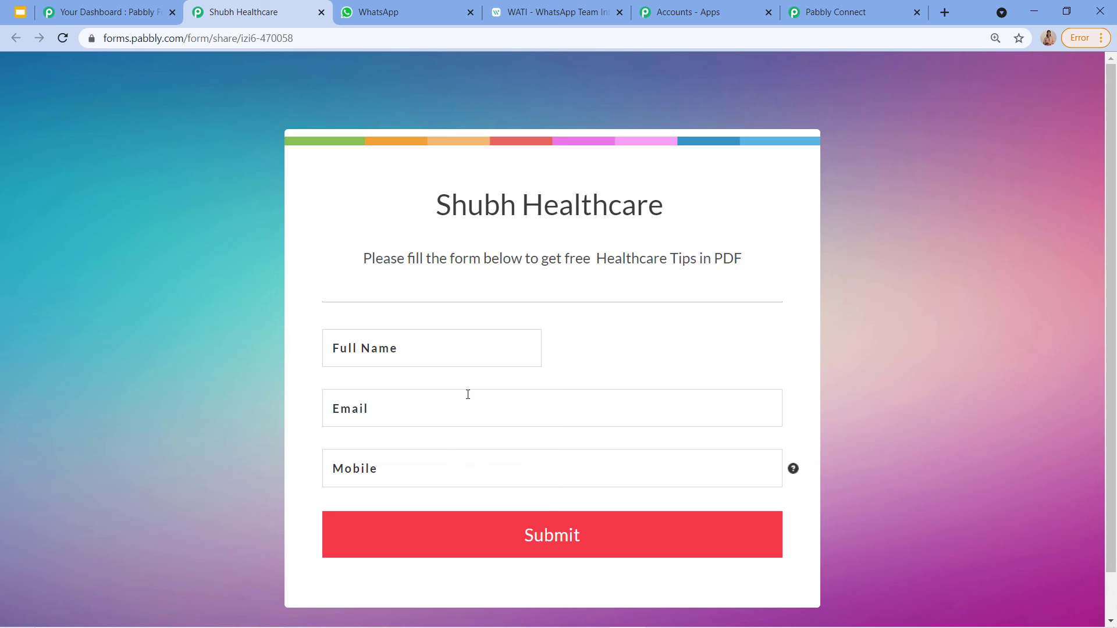
click(465, 343)
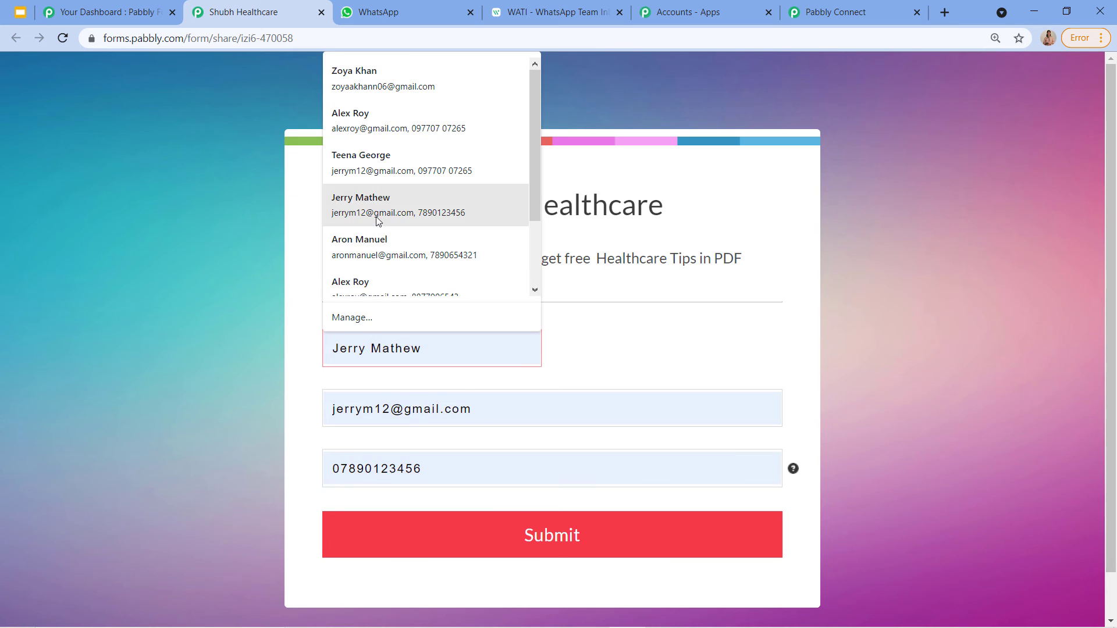
scroll(375, 221, down, 2)
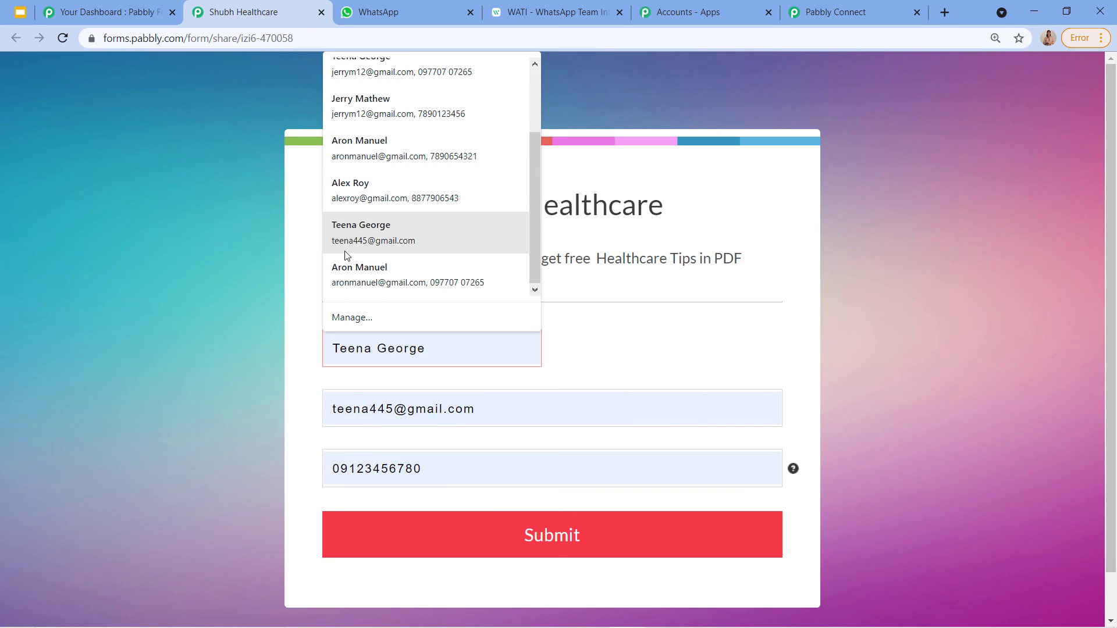
scroll(347, 244, up, 2)
click(364, 168)
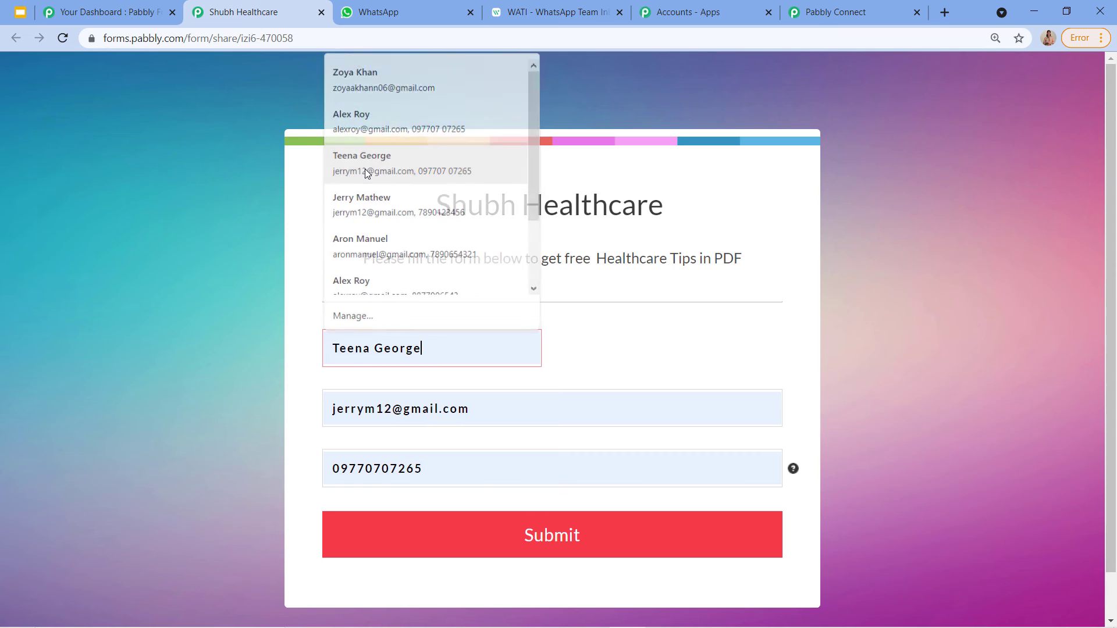
Step: Prefix the mobile number with country code 91, submit the form, and check WhatsApp
click(339, 463)
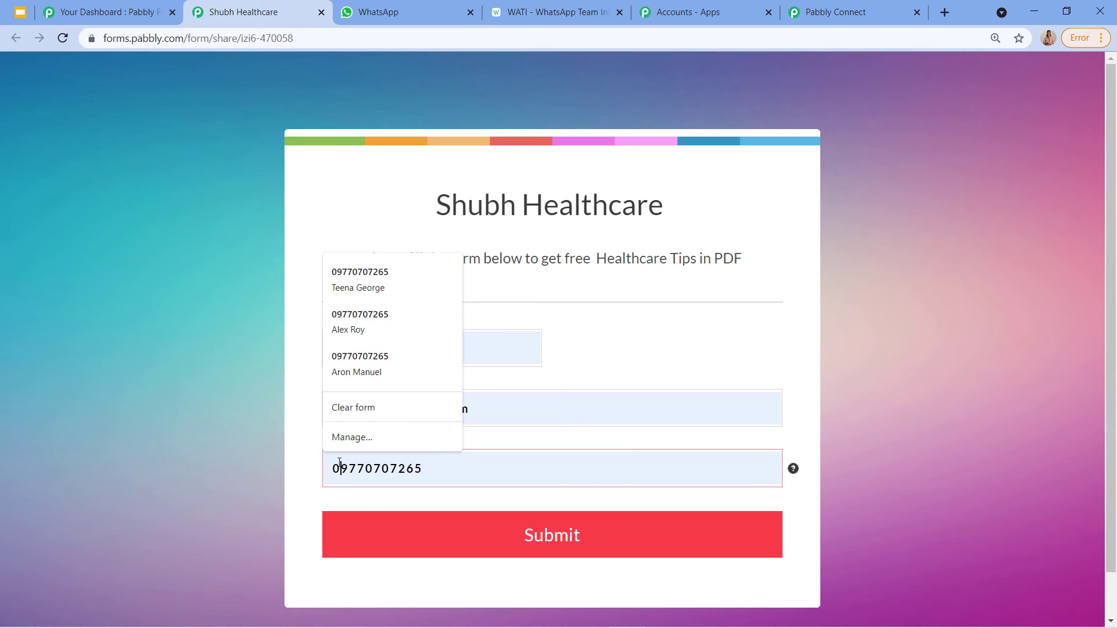
key(BackSpace)
text(91)
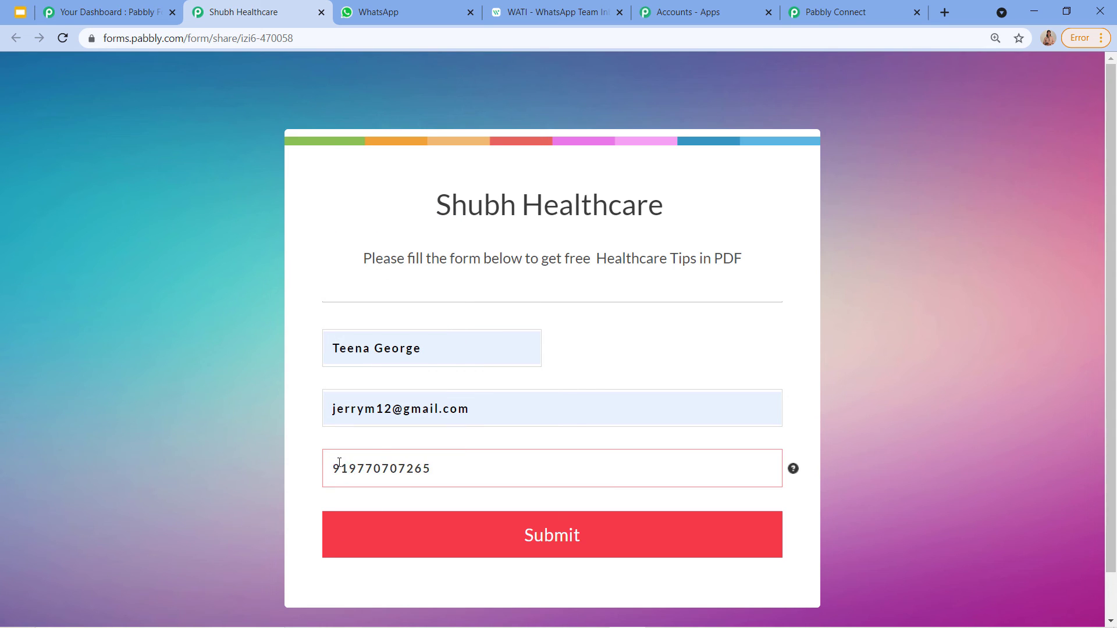
click(478, 542)
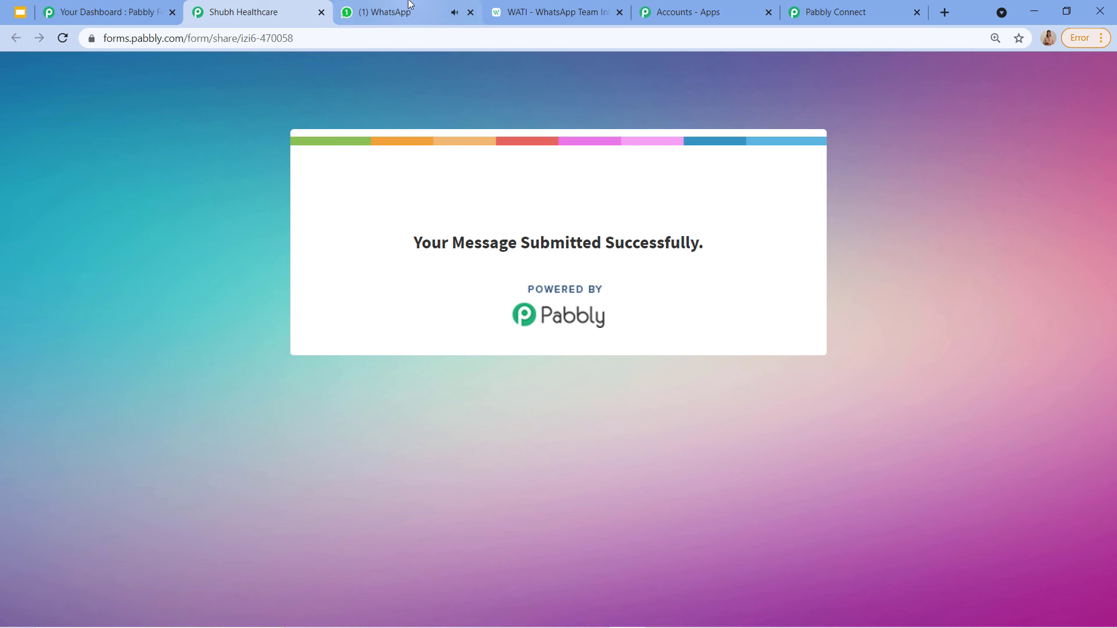
key(ctrl+Tab)
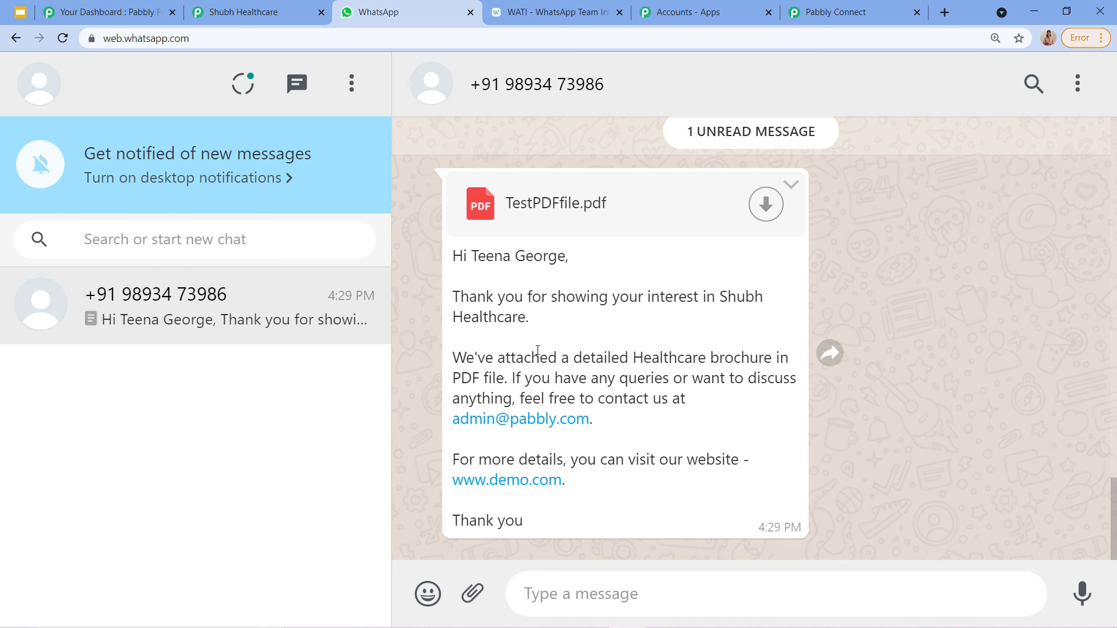
Step: Compare the earlier PDF brochure message with the newly received personalised one in the chat
scroll(538, 349, up, 10)
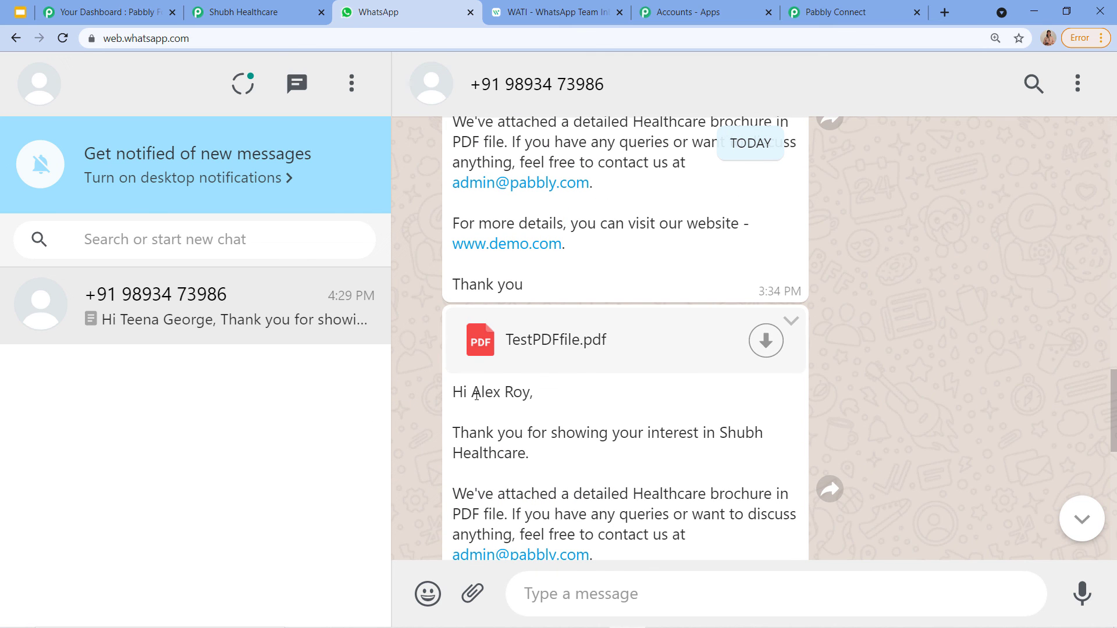
drag(476, 395, 531, 399)
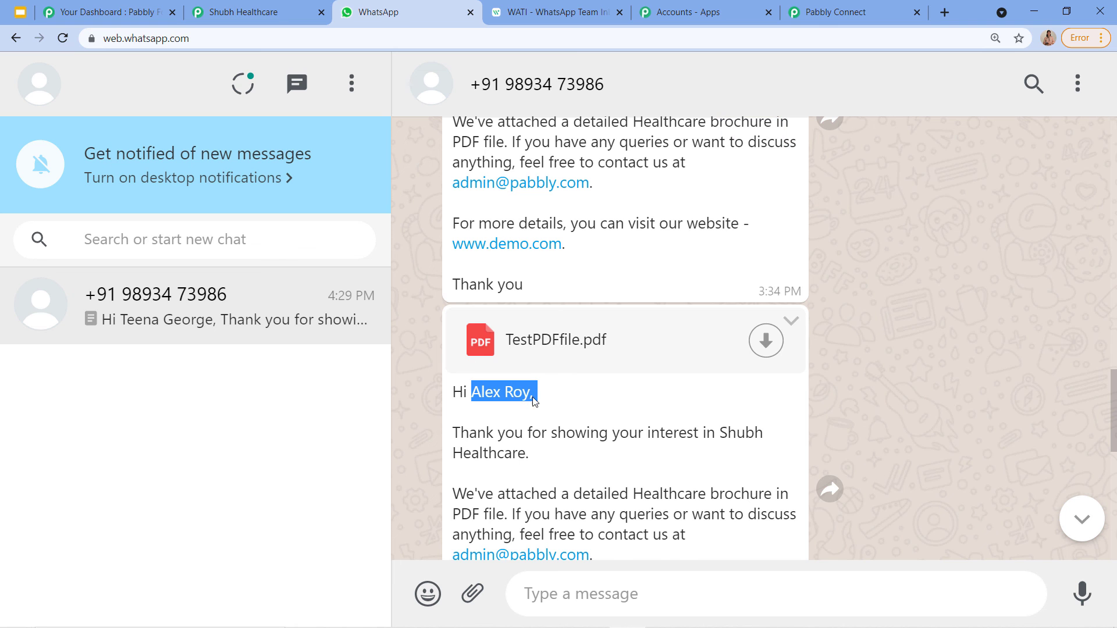
scroll(531, 399, down, 1)
scroll(508, 391, down, 5)
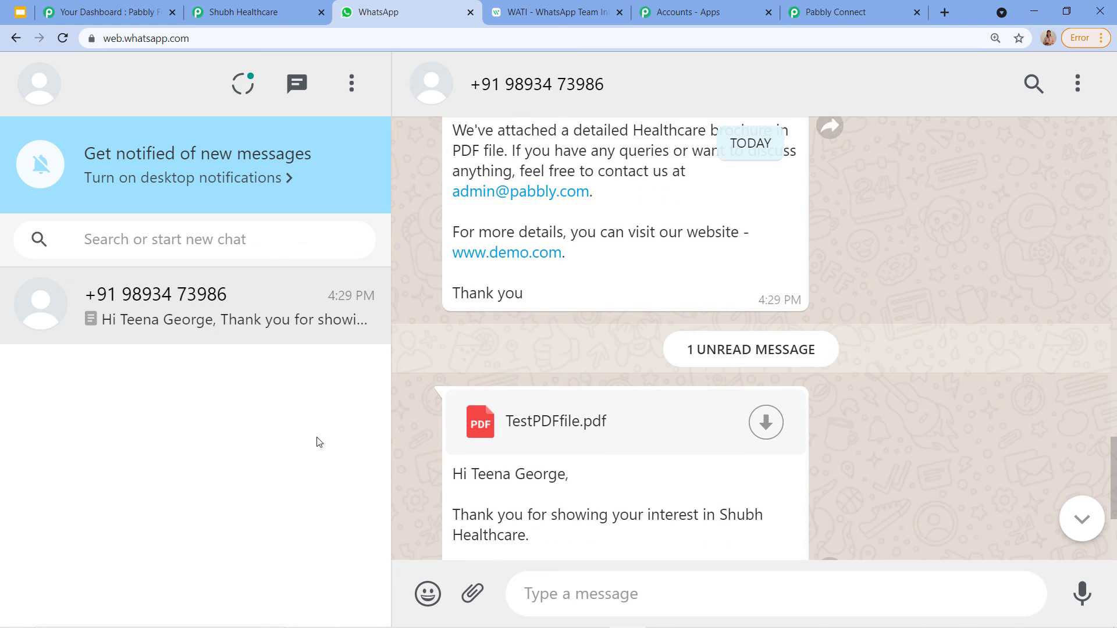
scroll(598, 352, down, 1)
Step: Collapse the WATI step and review the Form Builder trigger's Response Received data
click(844, 12)
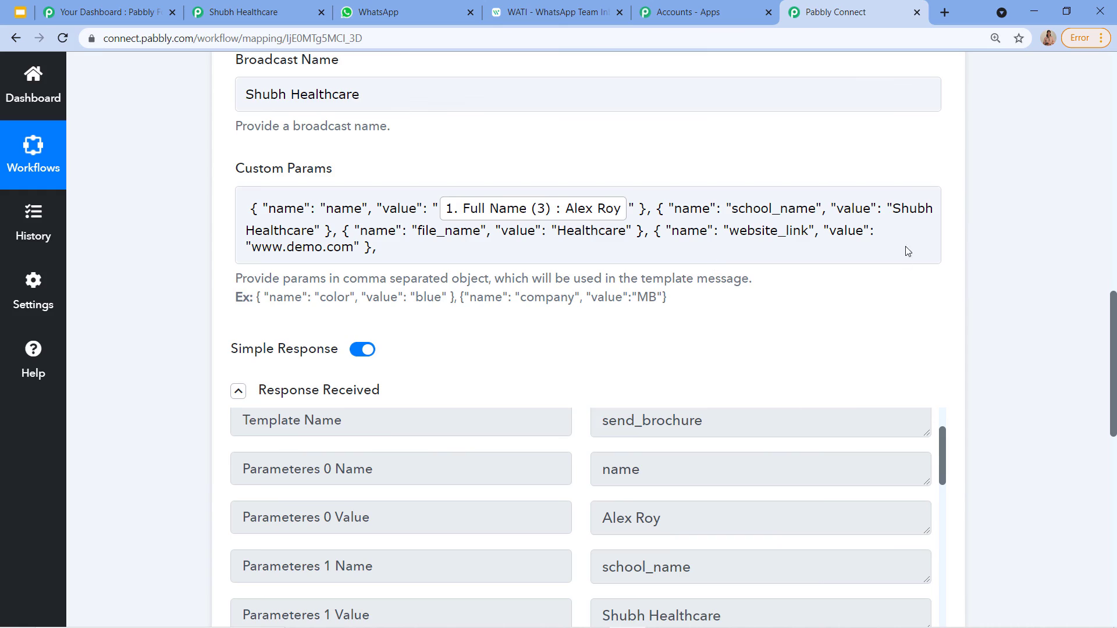
scroll(913, 245, up, 3)
scroll(913, 244, up, 7)
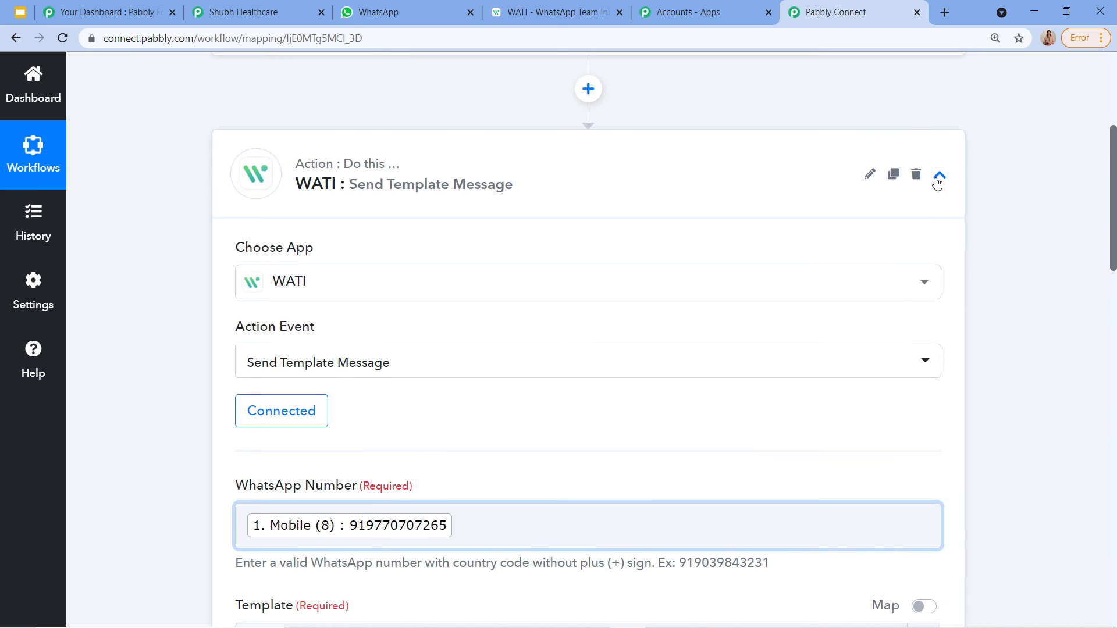
click(940, 175)
scroll(756, 404, up, 1)
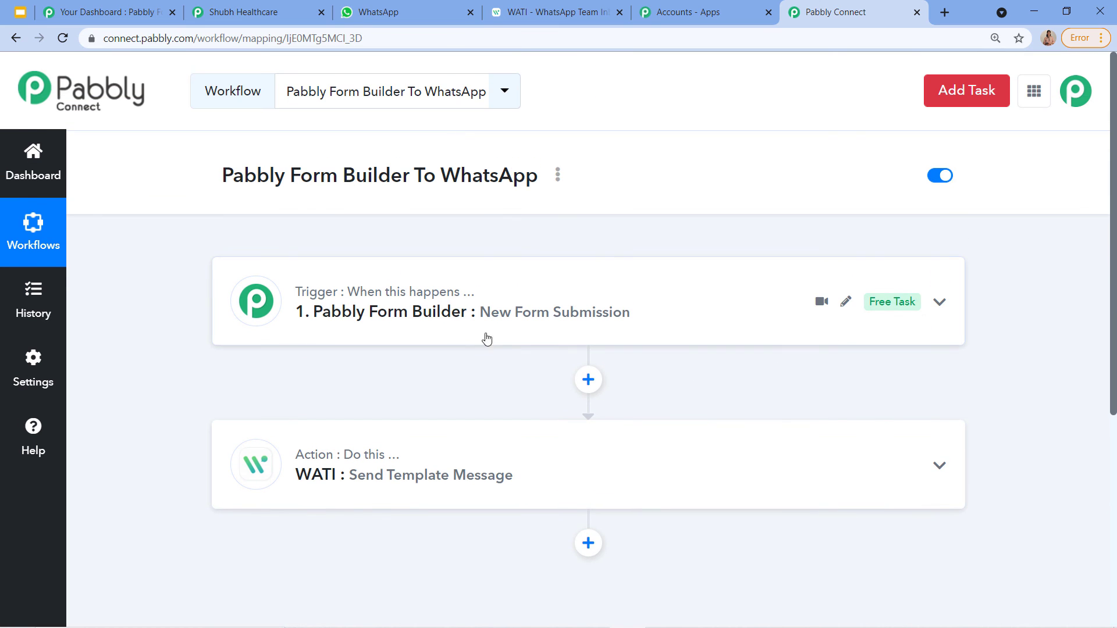
scroll(476, 347, down, 1)
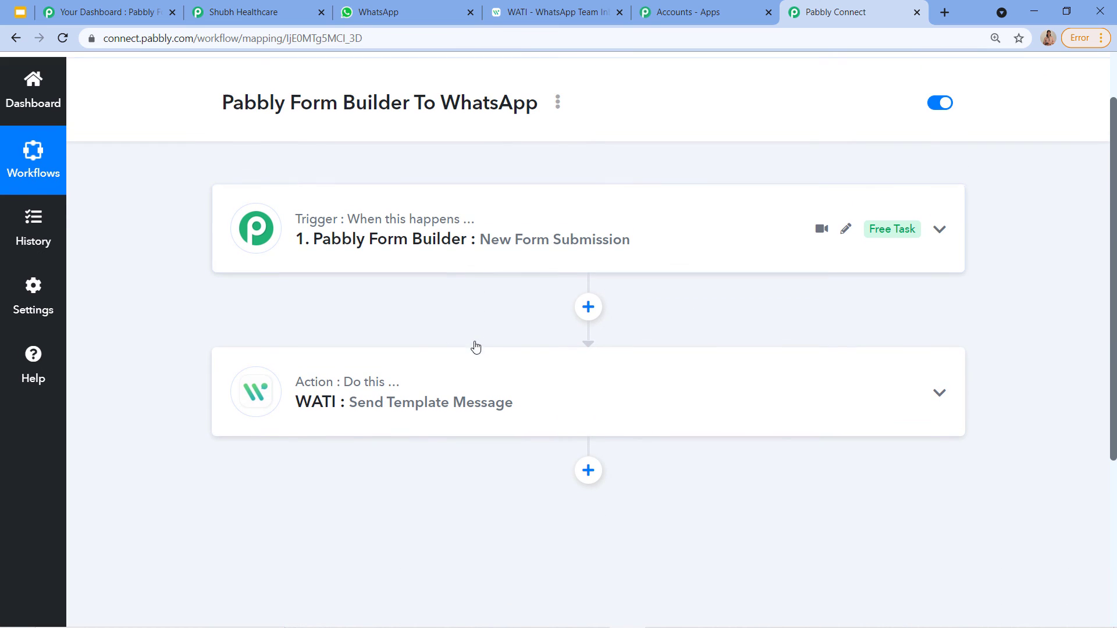
click(334, 242)
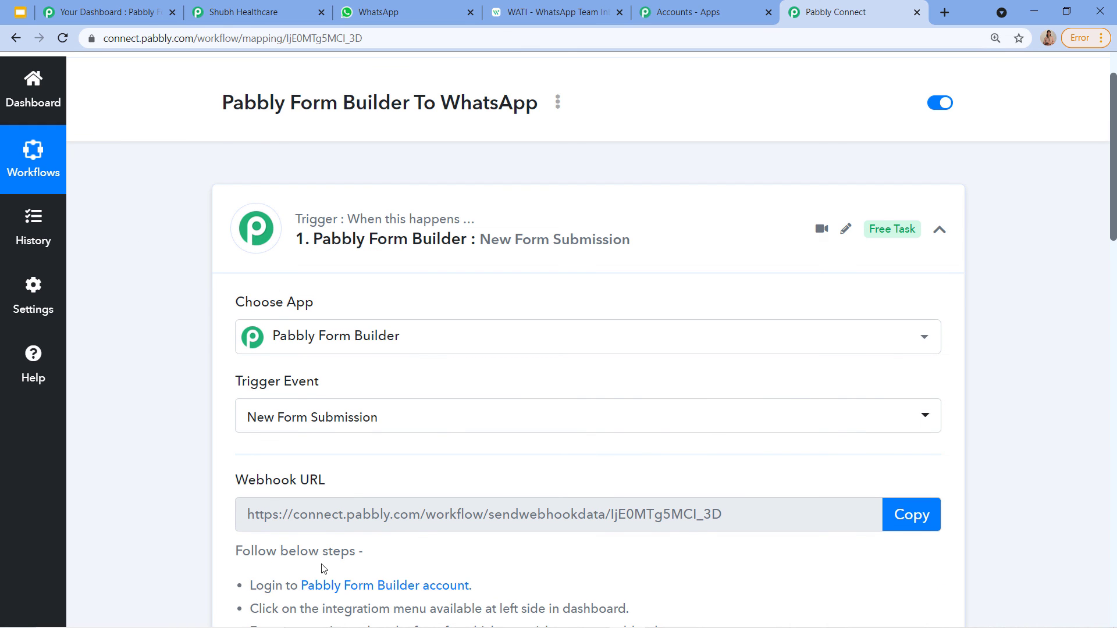
scroll(314, 570, down, 5)
scroll(426, 499, down, 9)
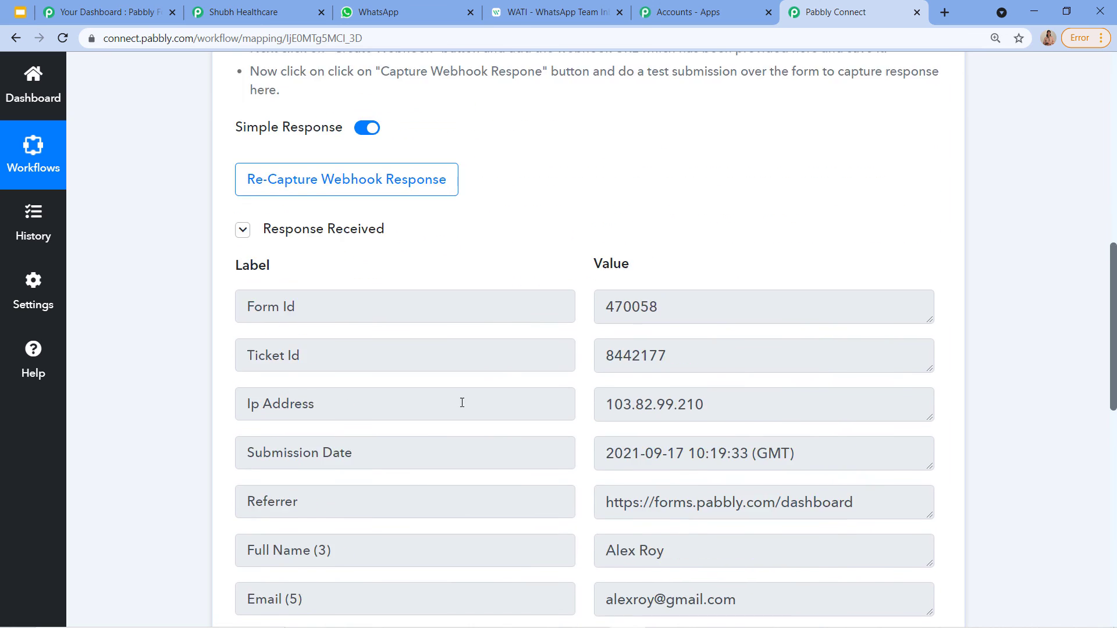
scroll(556, 508, down, 4)
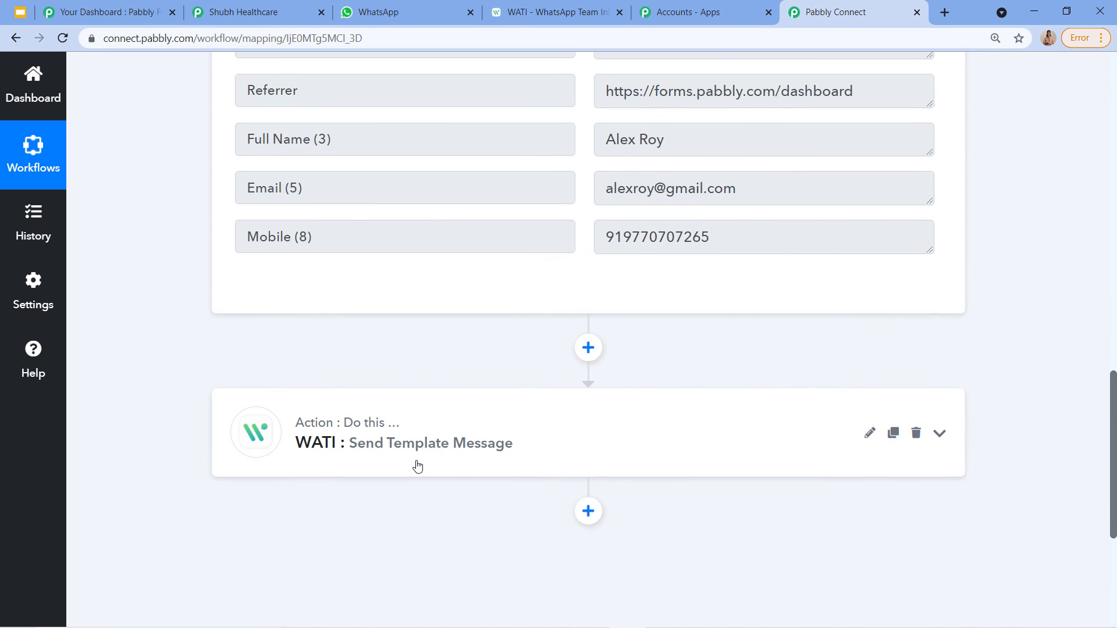
Step: Review the WATI step's field mappings, then collapse both workflow steps
click(392, 466)
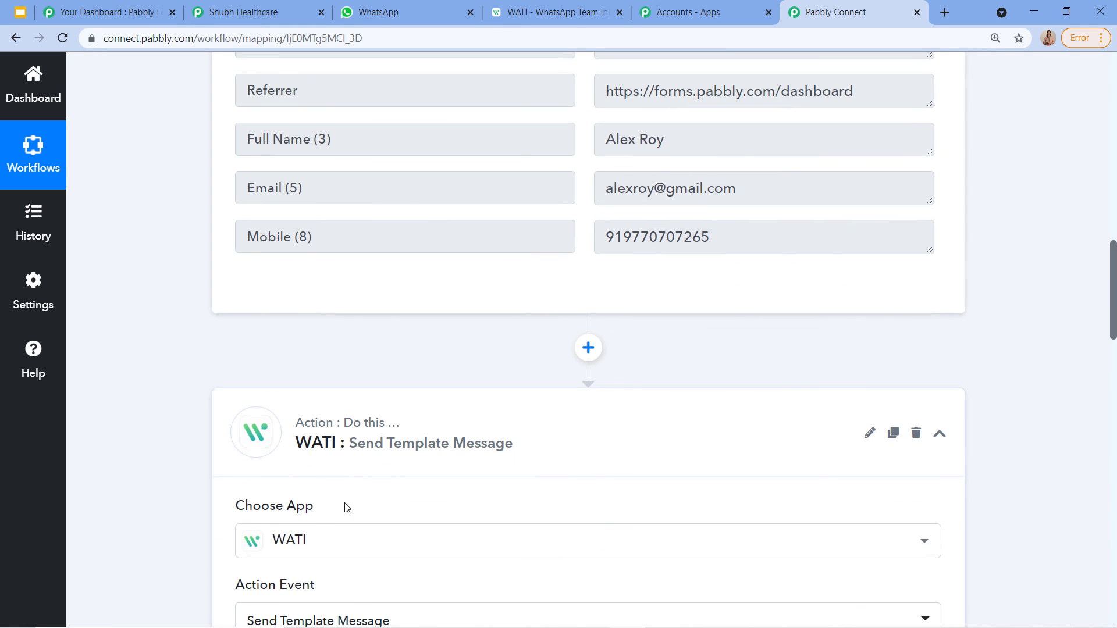
scroll(429, 523, down, 5)
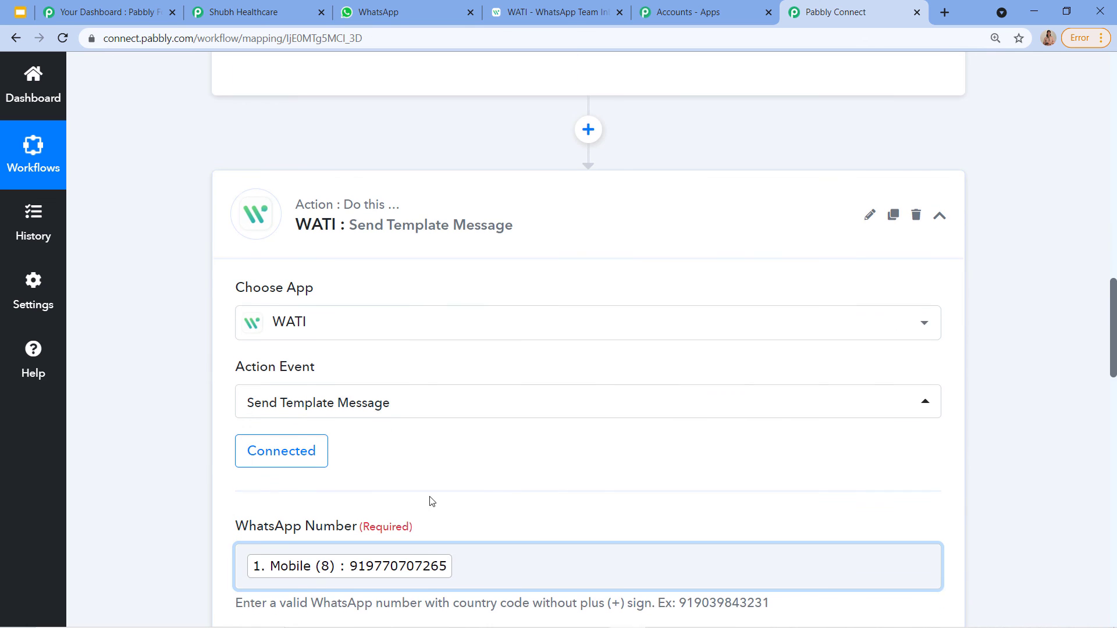
scroll(465, 484, down, 6)
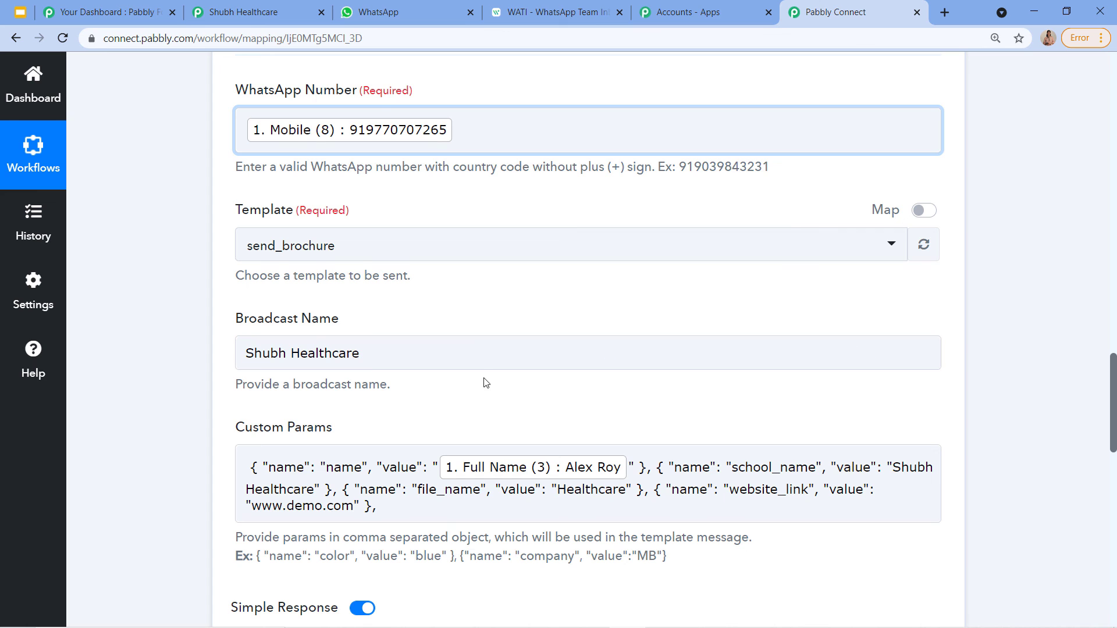
scroll(483, 383, down, 4)
scroll(669, 493, up, 12)
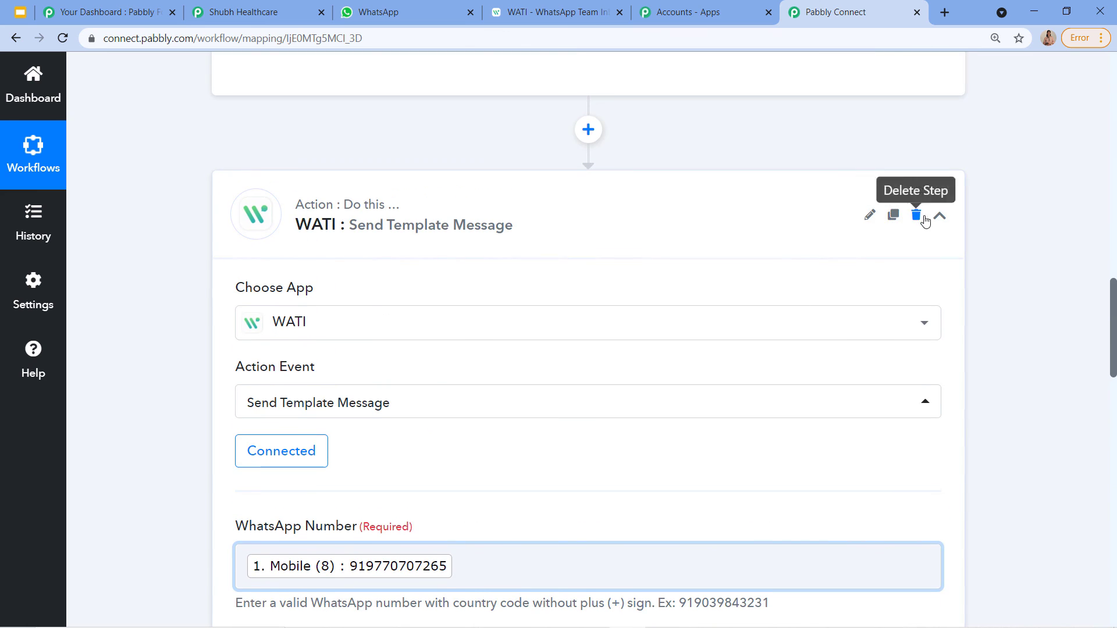
click(939, 216)
scroll(924, 186, up, 13)
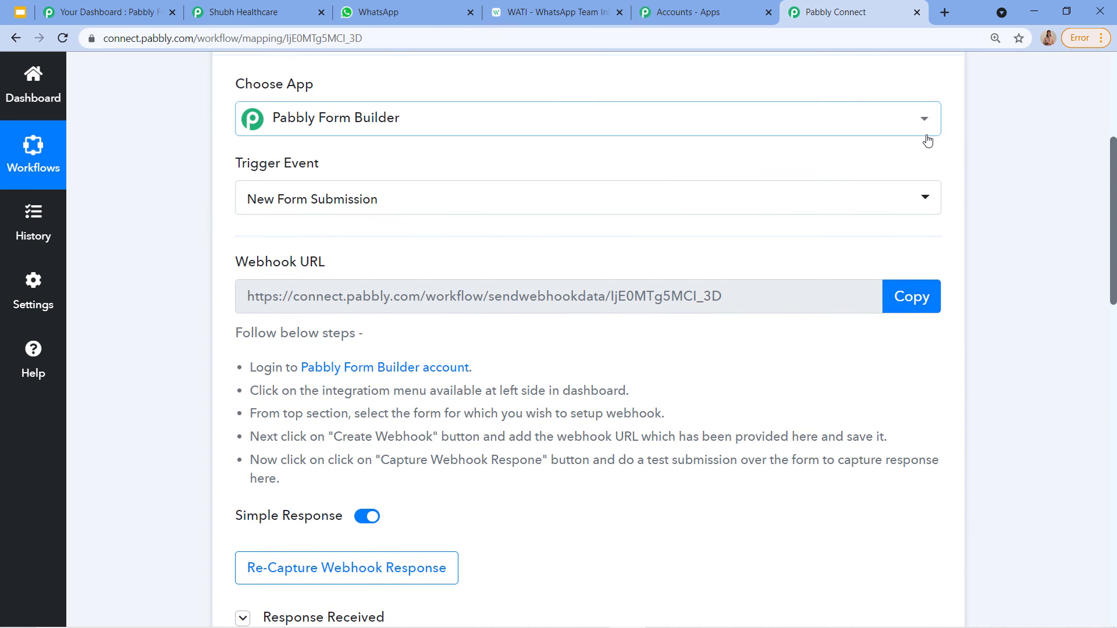
scroll(930, 174, up, 4)
click(939, 229)
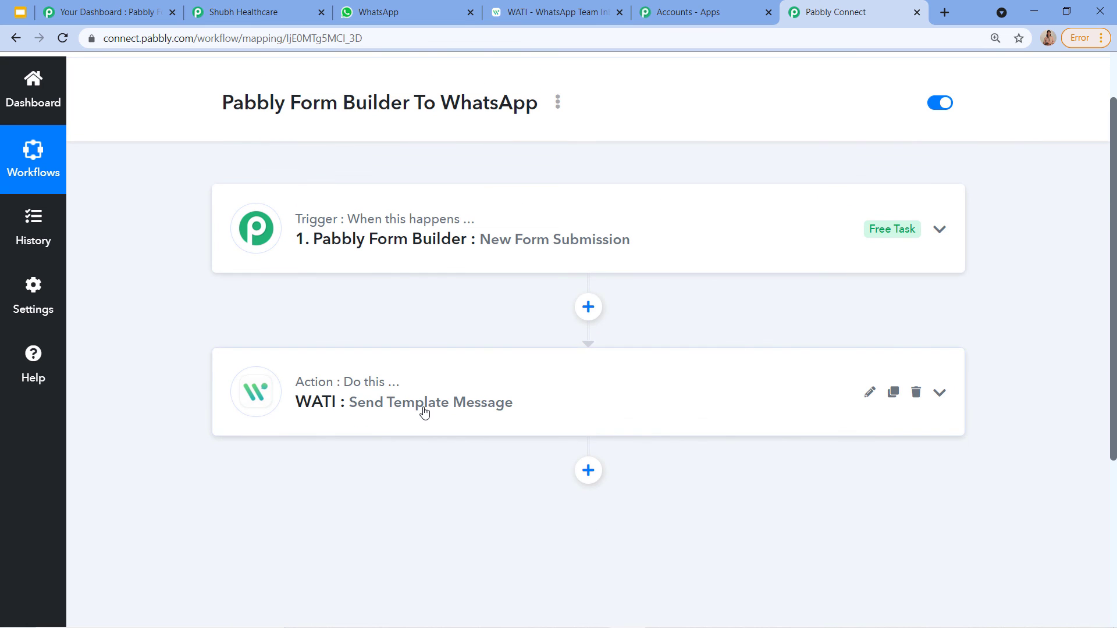